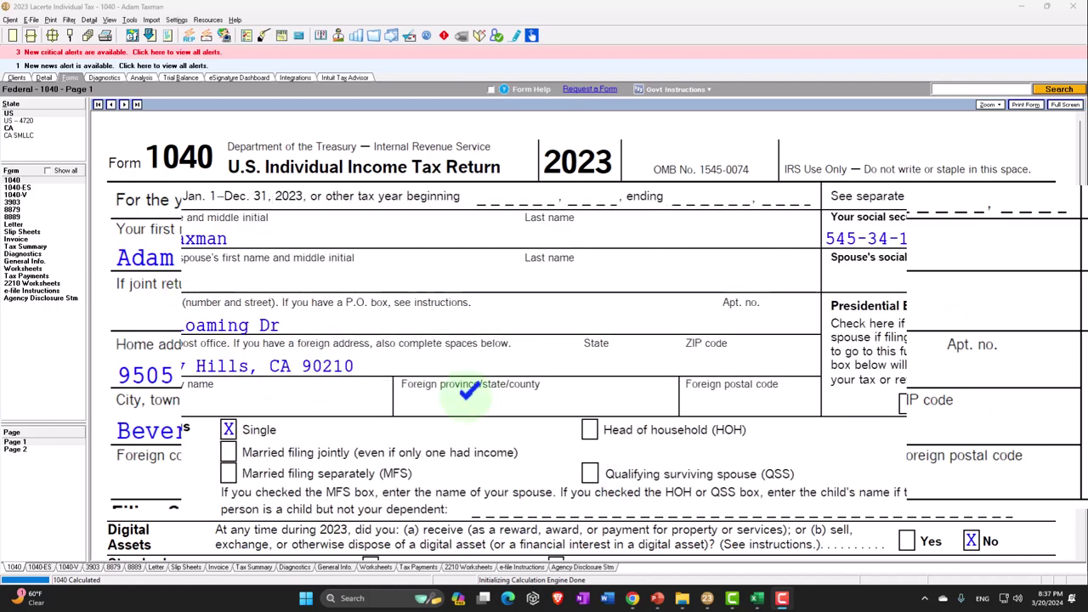
Step: Review page 1 of Form 1040 from the filing details down to taxable income
scroll(468, 396, "down", 5)
scroll(408, 412, "down", 5)
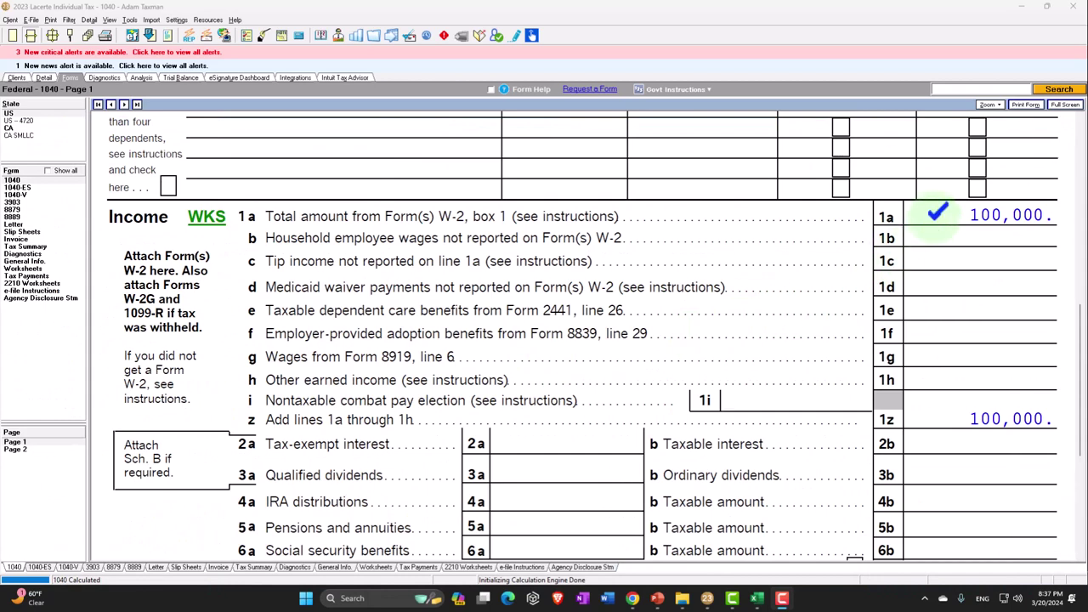
scroll(901, 383, "down", 3)
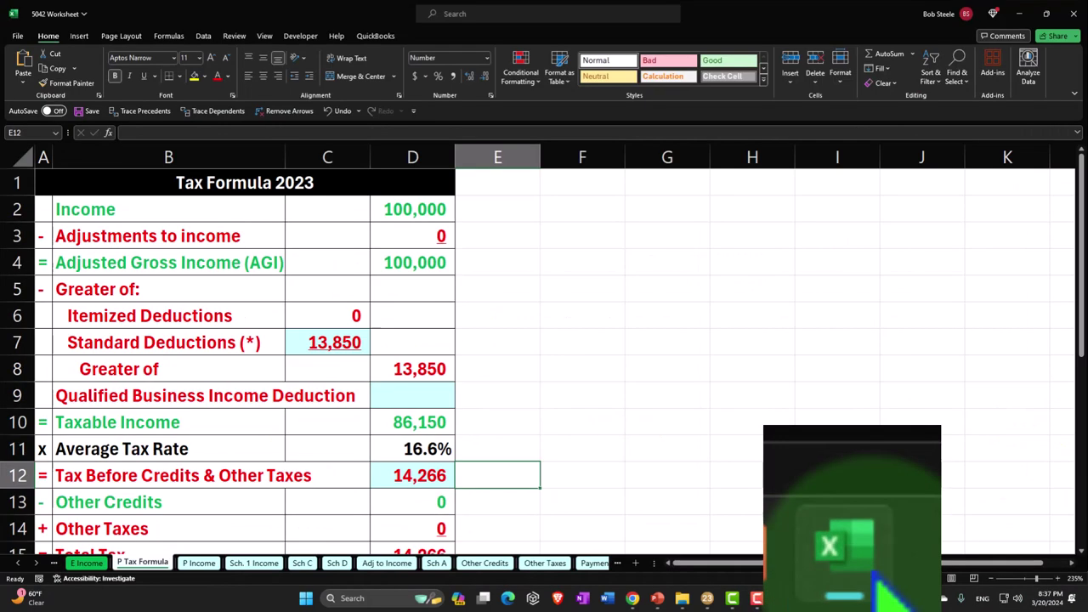
Step: Switch to the Excel worksheet and review the Tax Formula 2023 from income through tax before credits
left_click(780, 599)
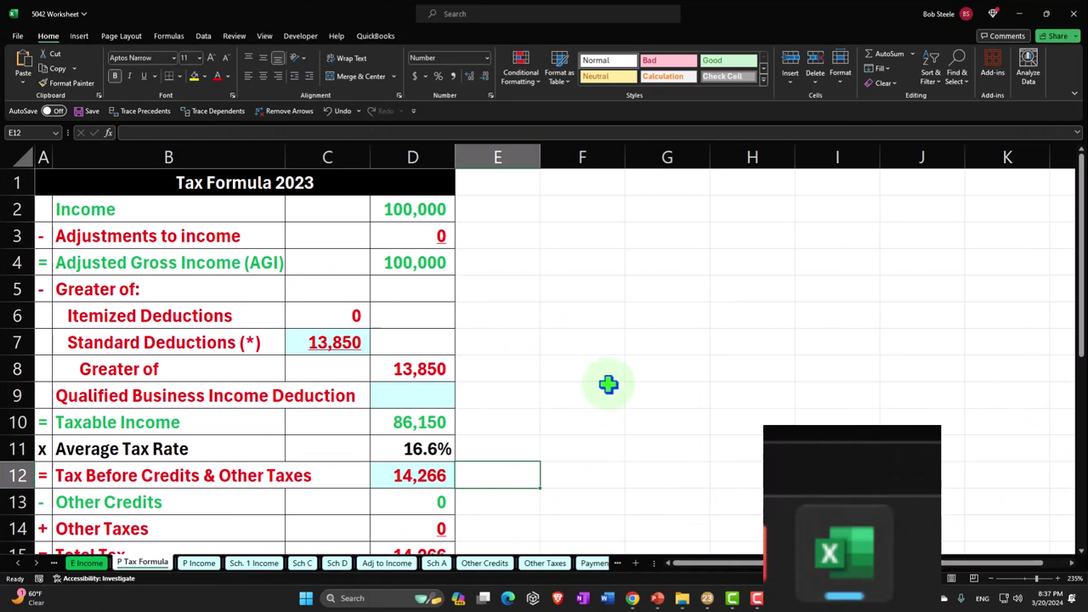
left_click(486, 216)
left_click(389, 337)
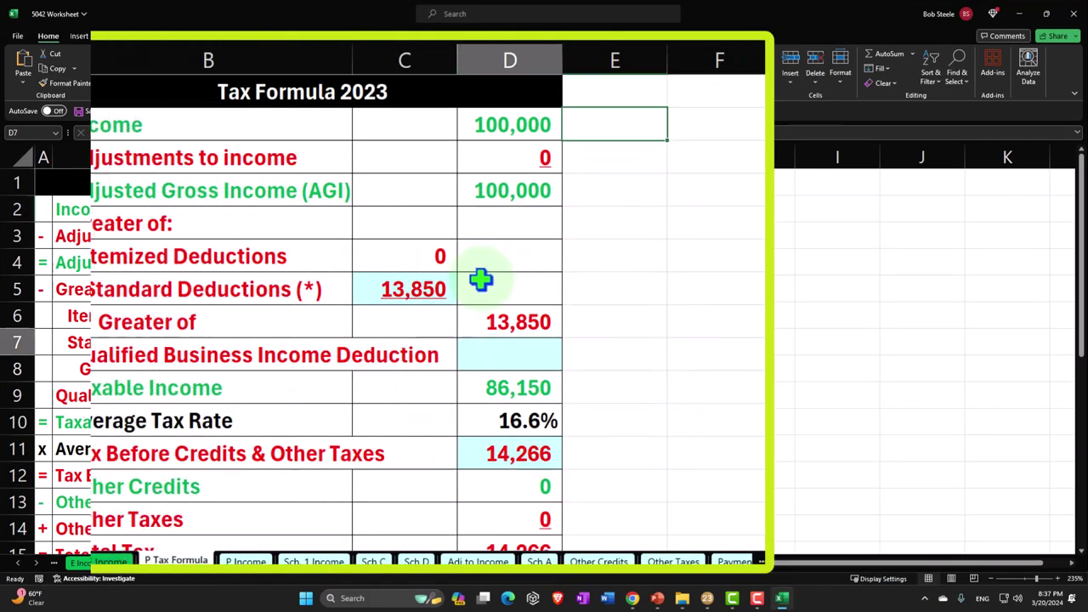
left_click(602, 387)
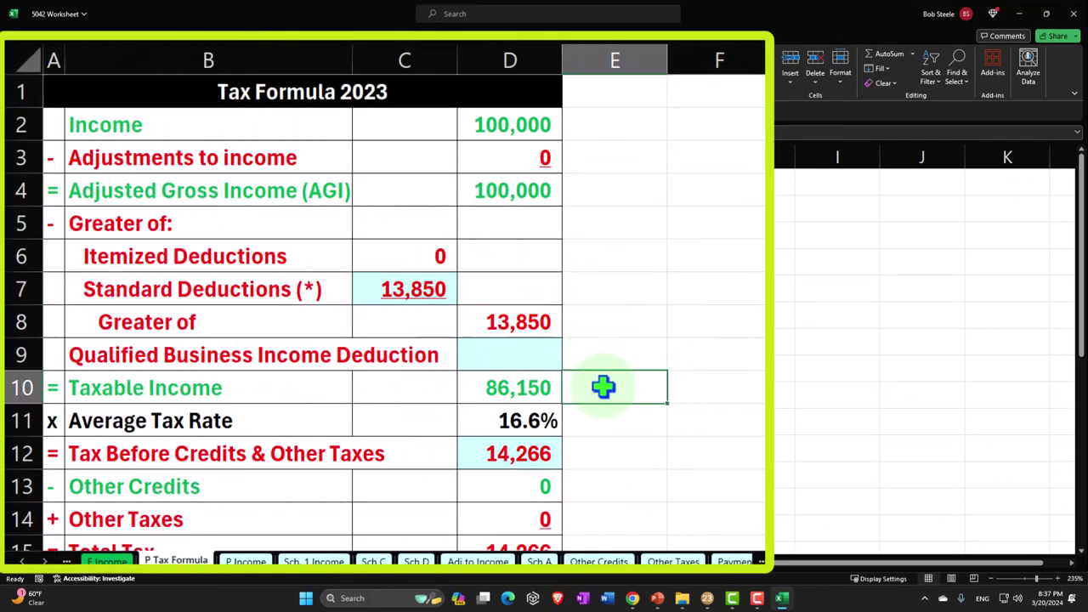
left_click(621, 446)
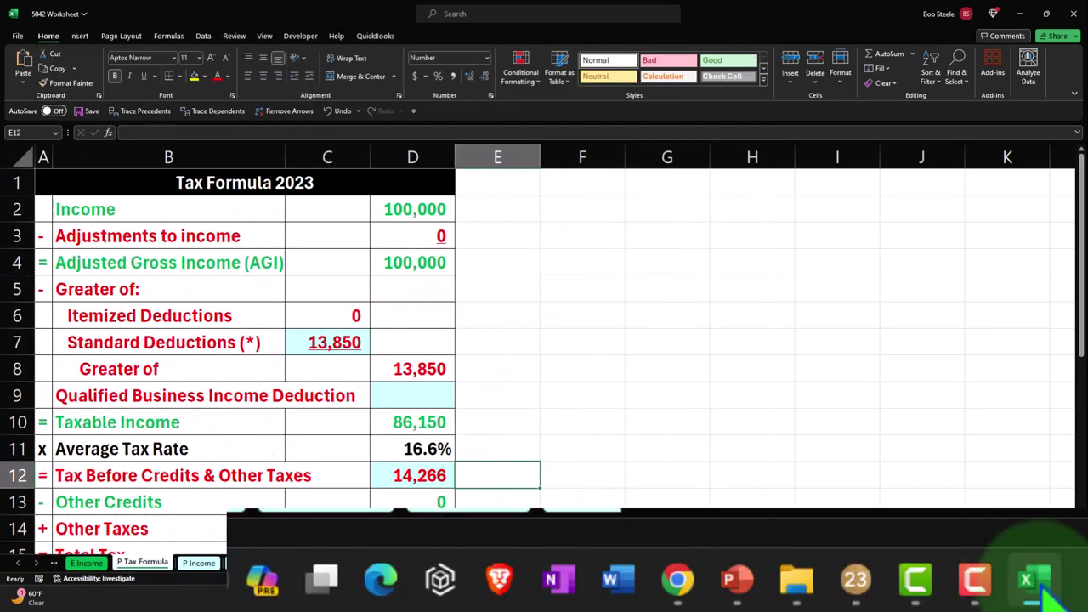
Step: Switch back to Lacerte, view page 2 of Form 1040, and return to page 1
left_click(1045, 590)
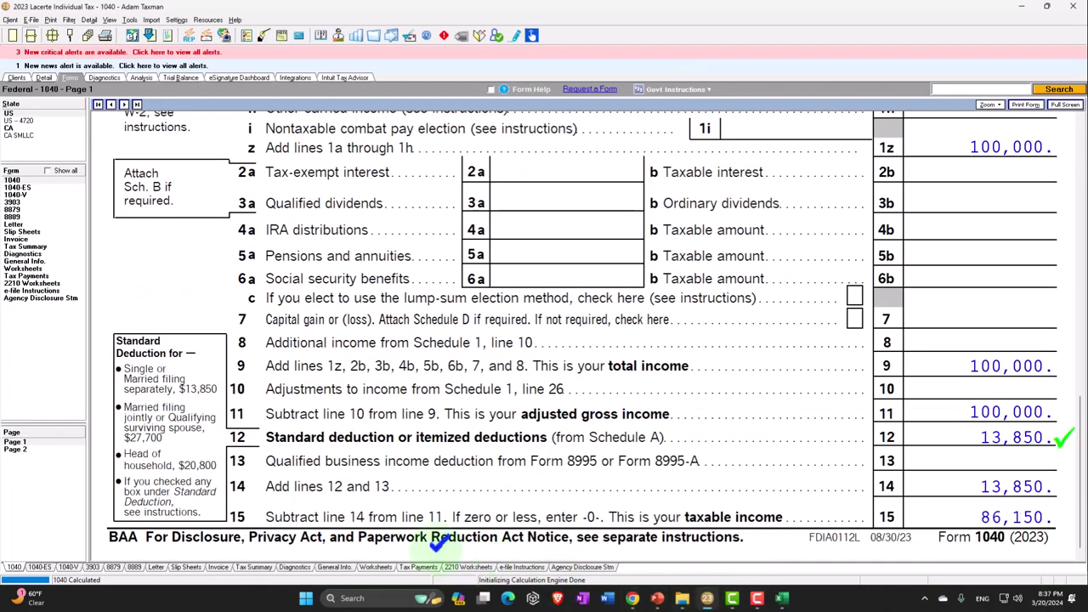
left_click(21, 449)
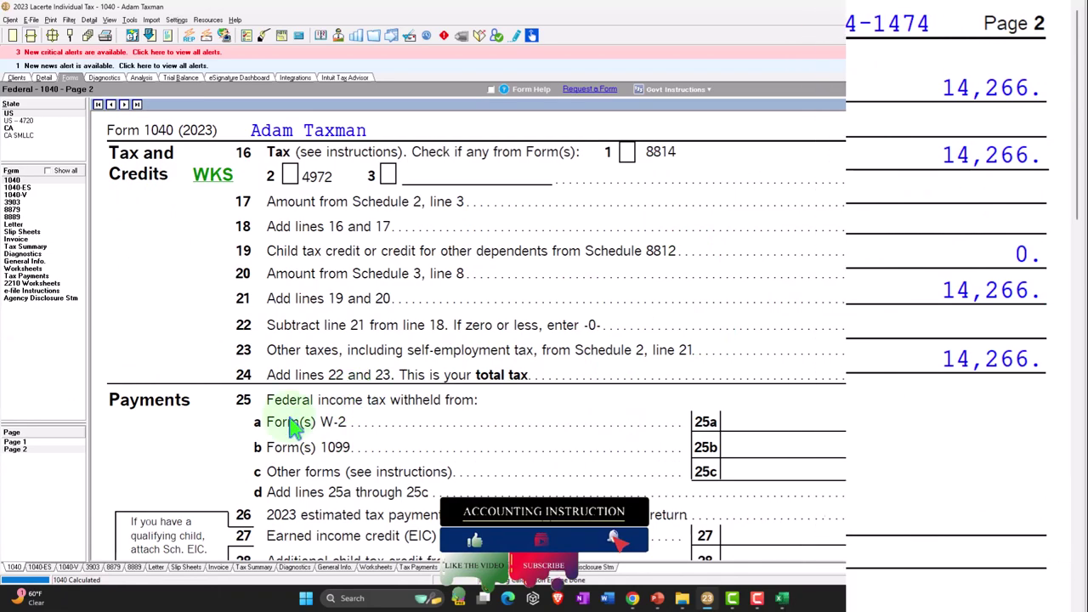
left_click(17, 442)
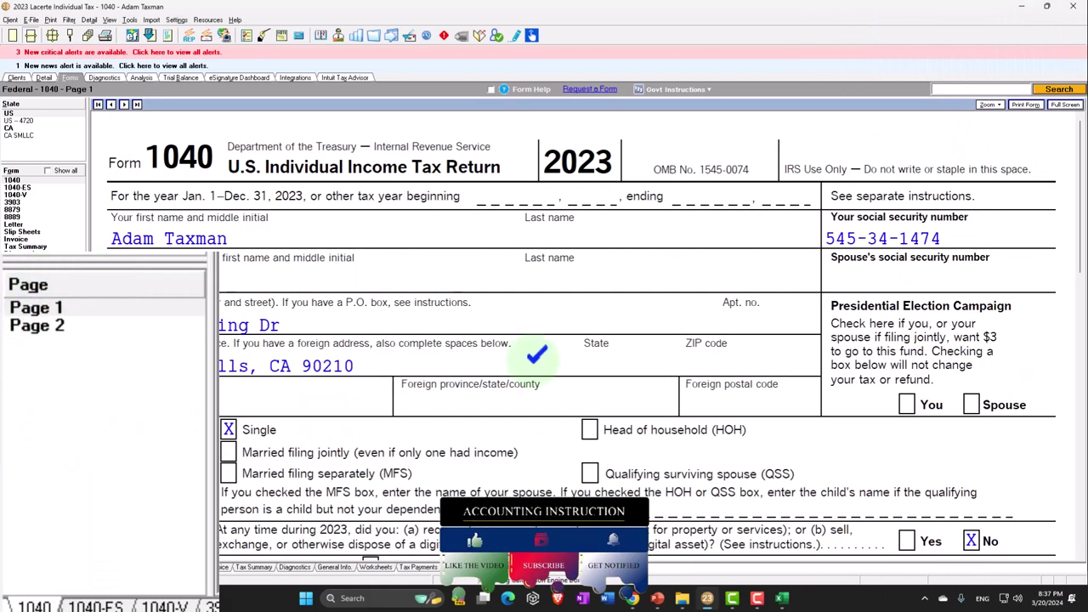
Step: Check the standard deduction lines on Form 1040 page 1, and open Schedule A from the full list of forms
scroll(535, 357, "down", 5)
scroll(535, 369, "down", 6)
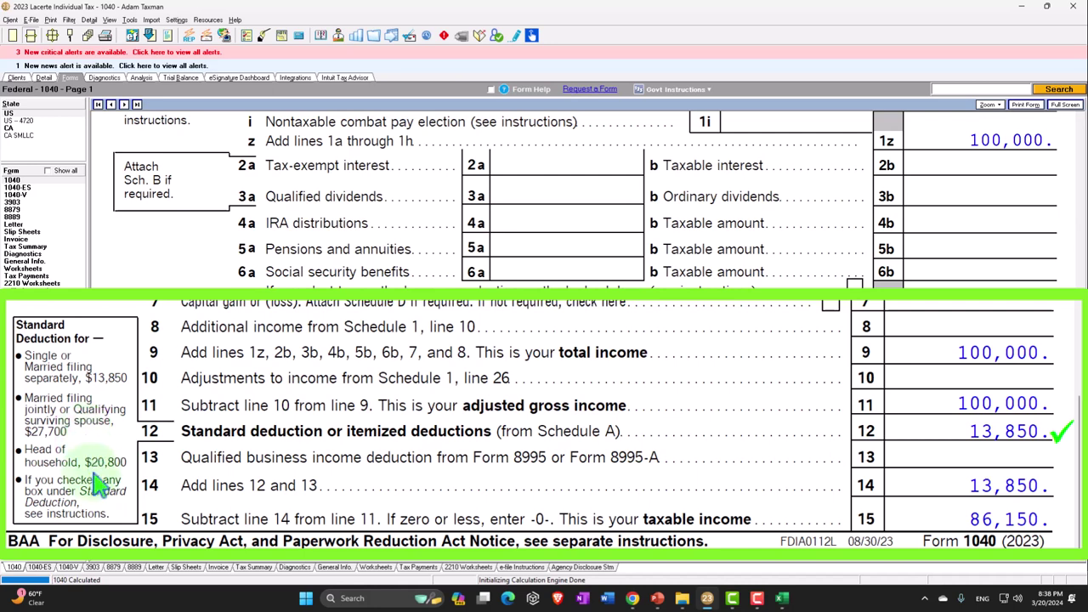
left_click(49, 170)
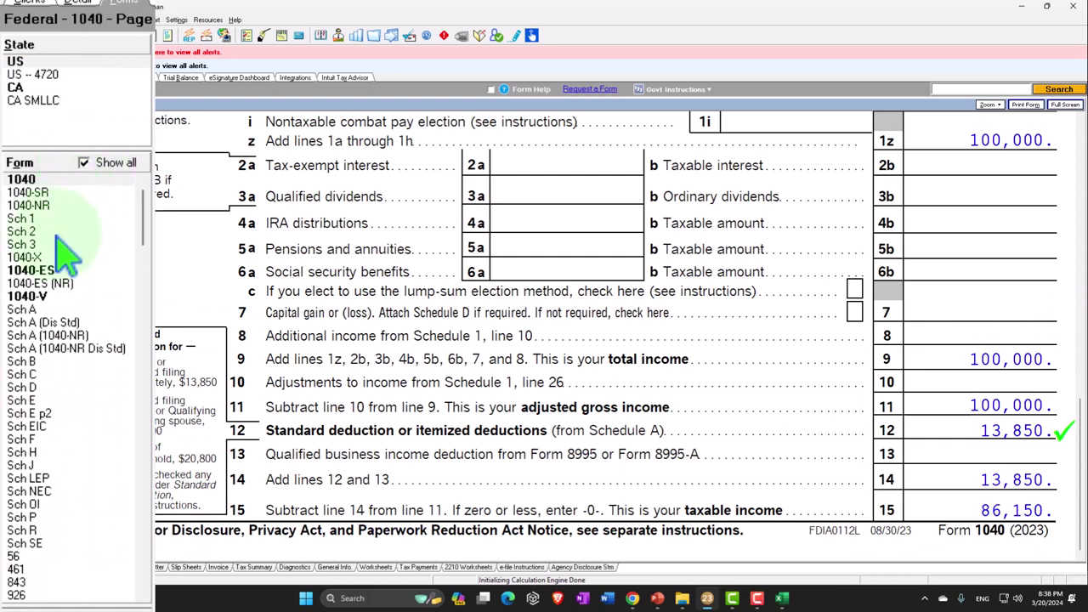
left_click(24, 310)
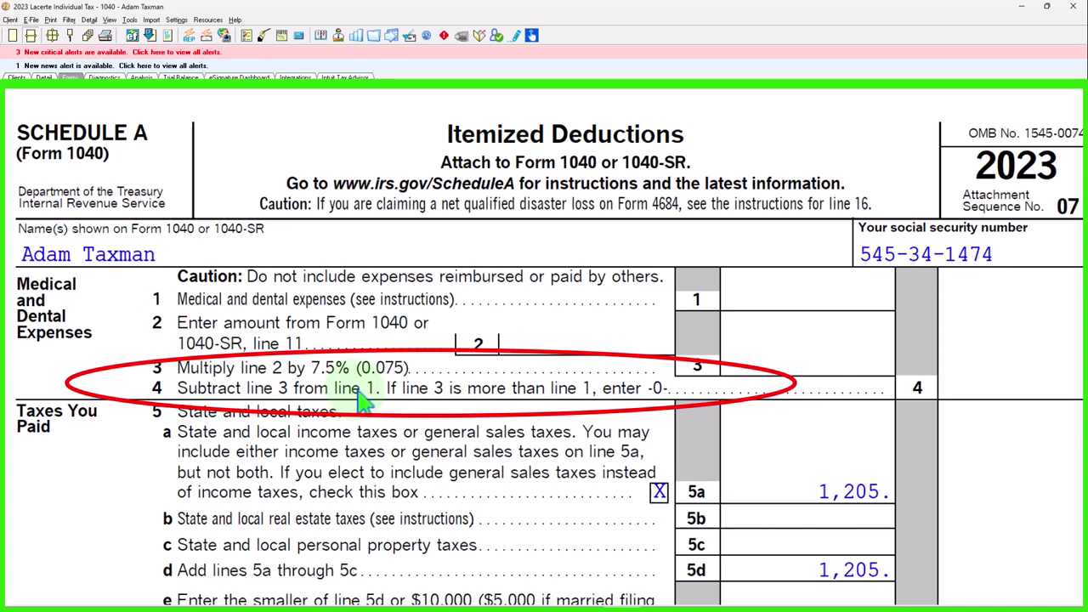
Step: Go from Schedule A line 1 to the medical inputs and enter 10,000 for prescription medicines and drugs
right_click(804, 303)
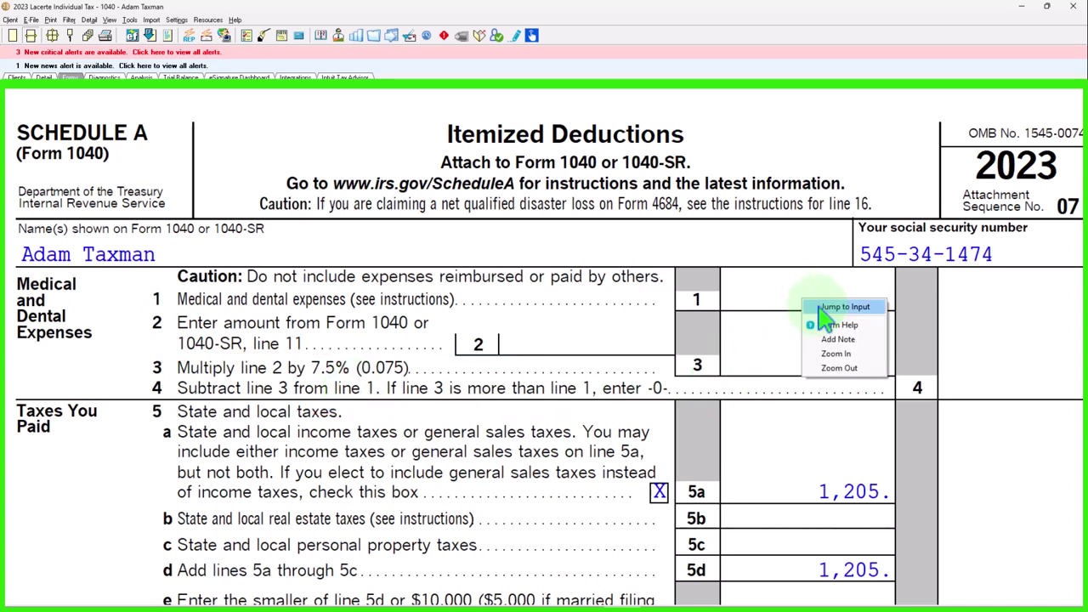
left_click(821, 307)
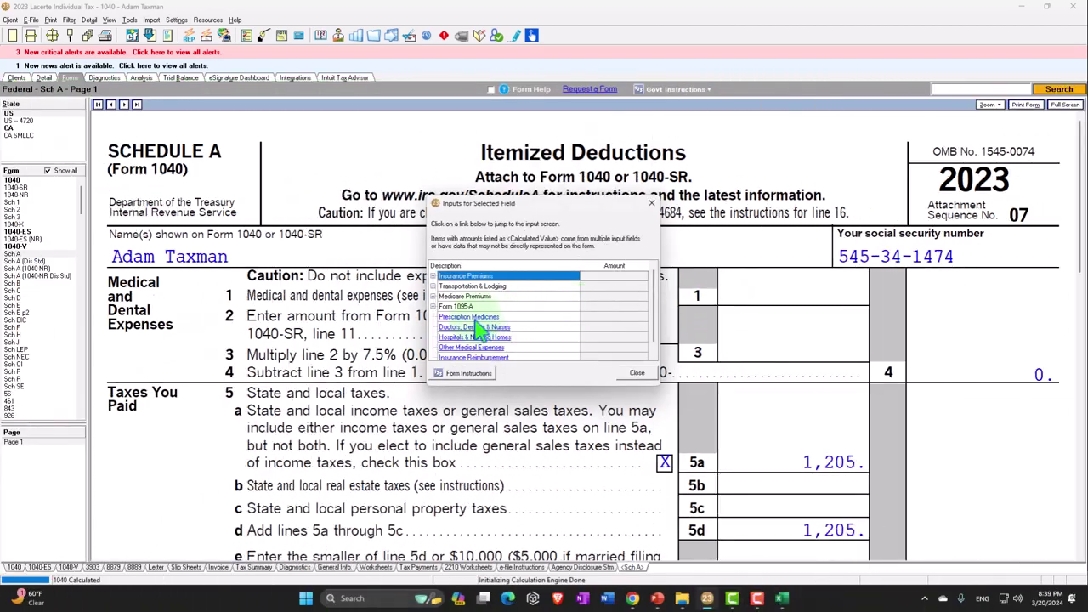
left_click(476, 319)
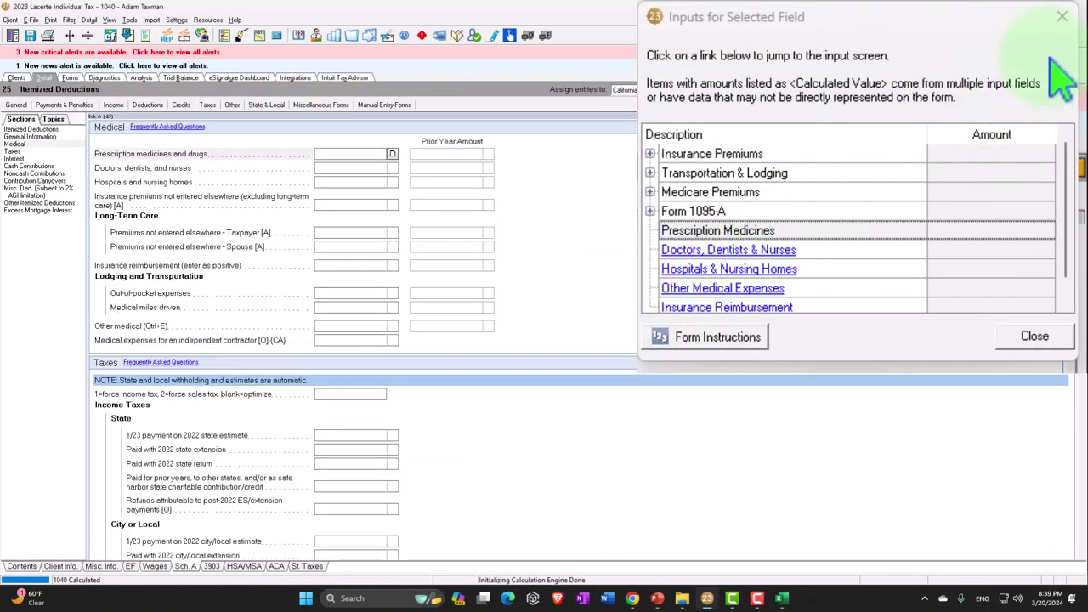
left_click(1062, 16)
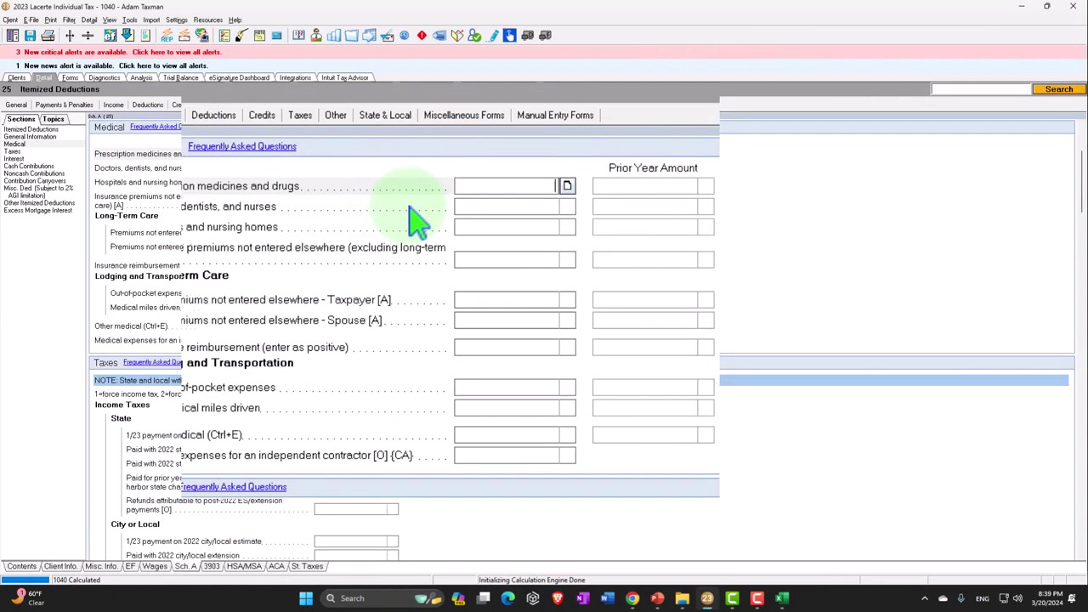
left_click(507, 185)
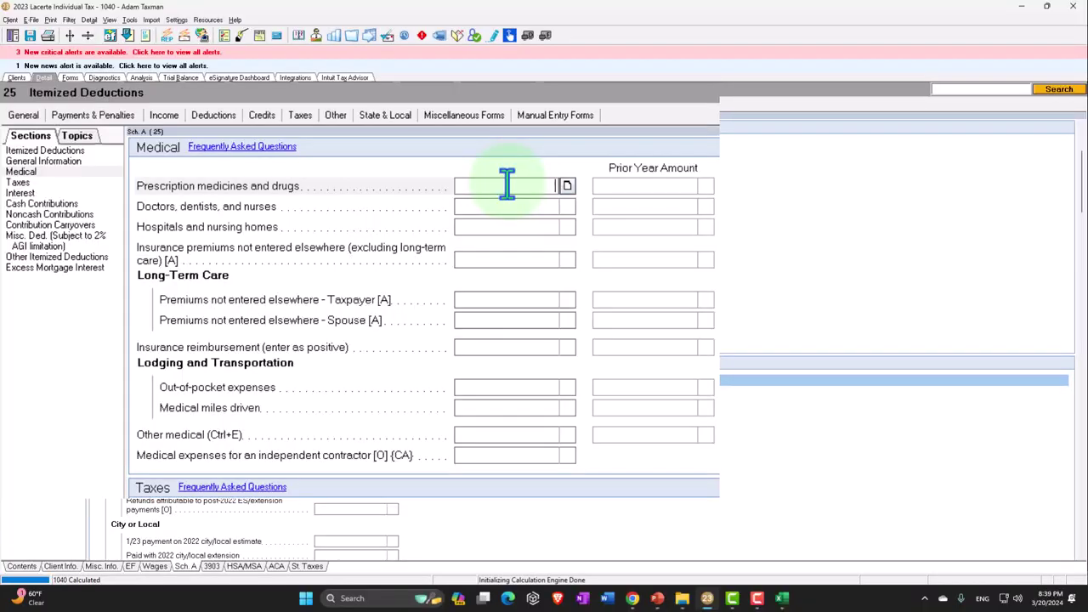
type("10000")
key("Tab")
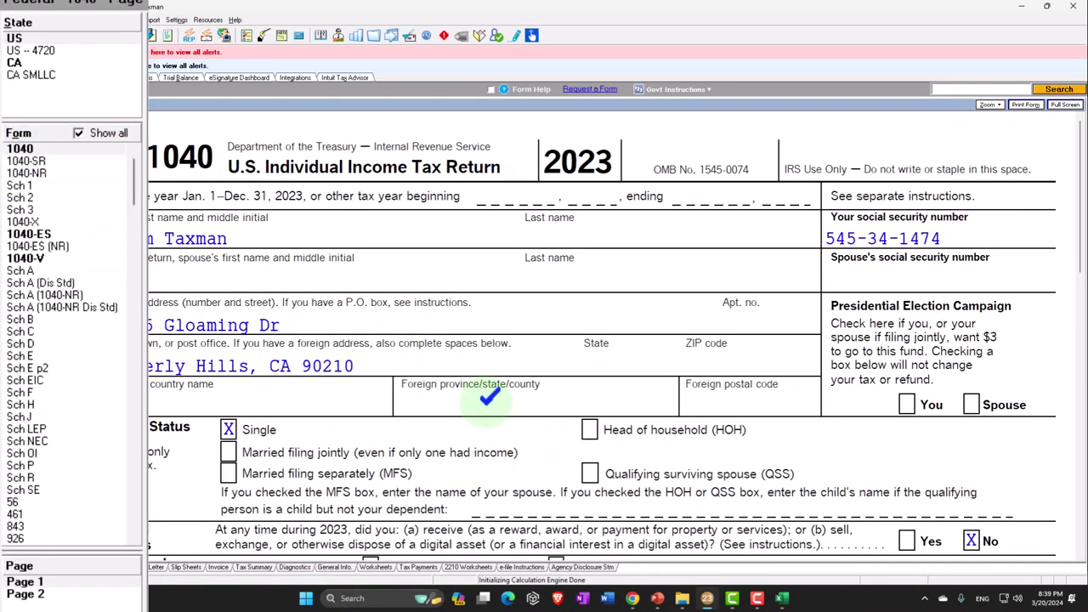
Step: Check the deduction and taxable income lines on Form 1040 page 1 and return to Schedule A
scroll(485, 400, "down", 10)
scroll(491, 413, "down", 4)
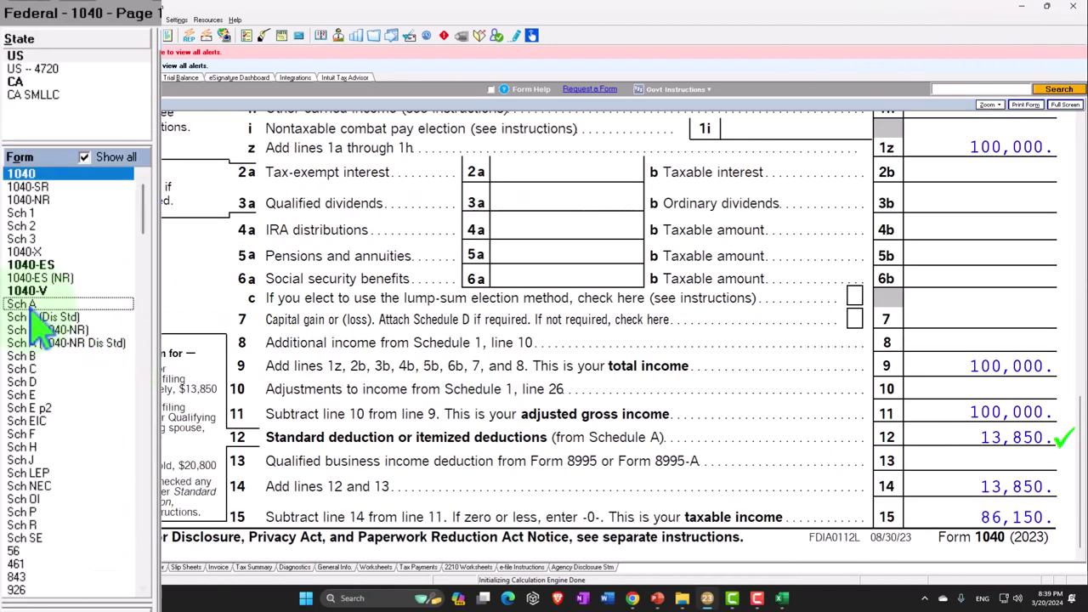
left_click(14, 254)
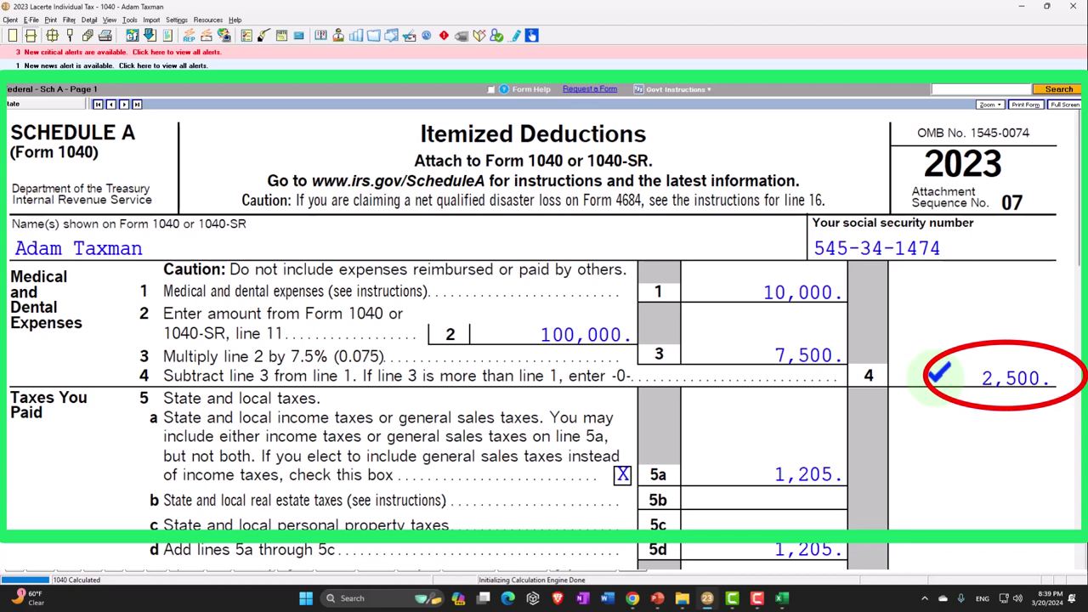
Step: Review Schedule A from the taxes paid section through the total itemized deductions on line 17
scroll(935, 385, "down", 4)
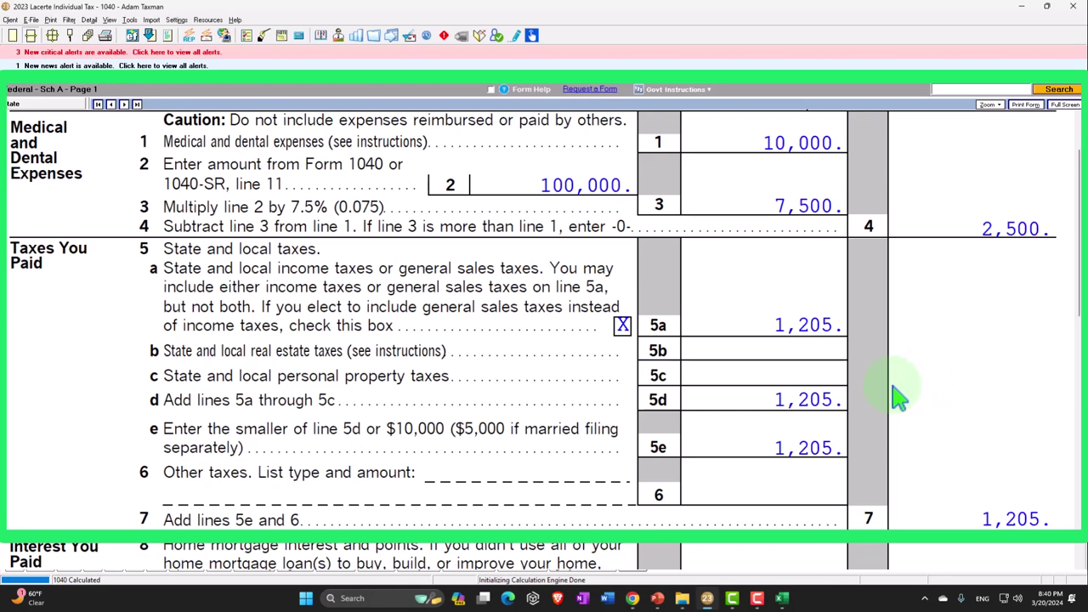
scroll(899, 395, "down", 10)
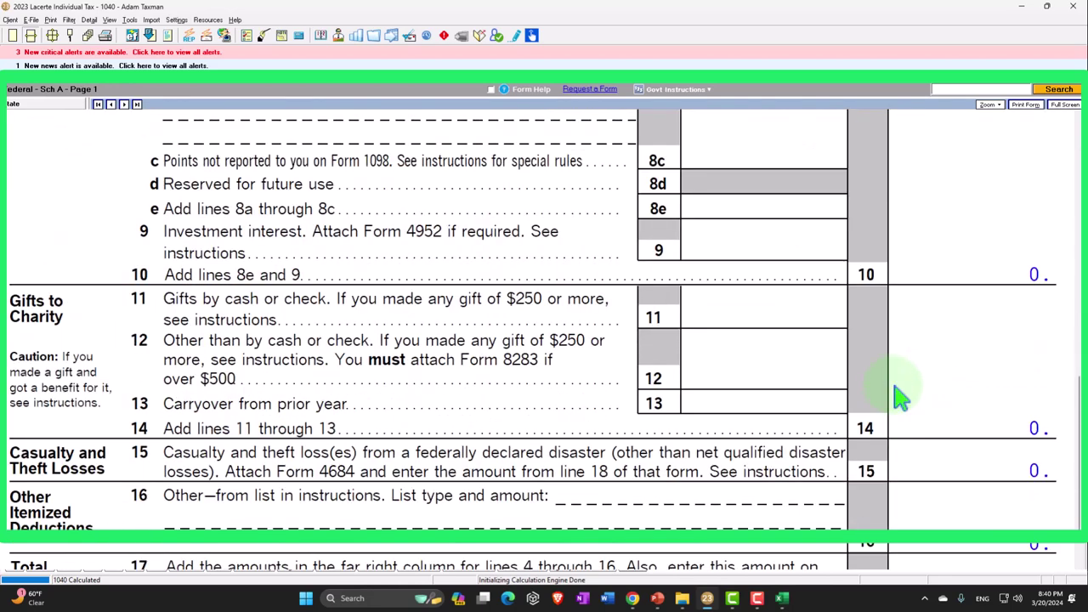
scroll(899, 395, "down", 2)
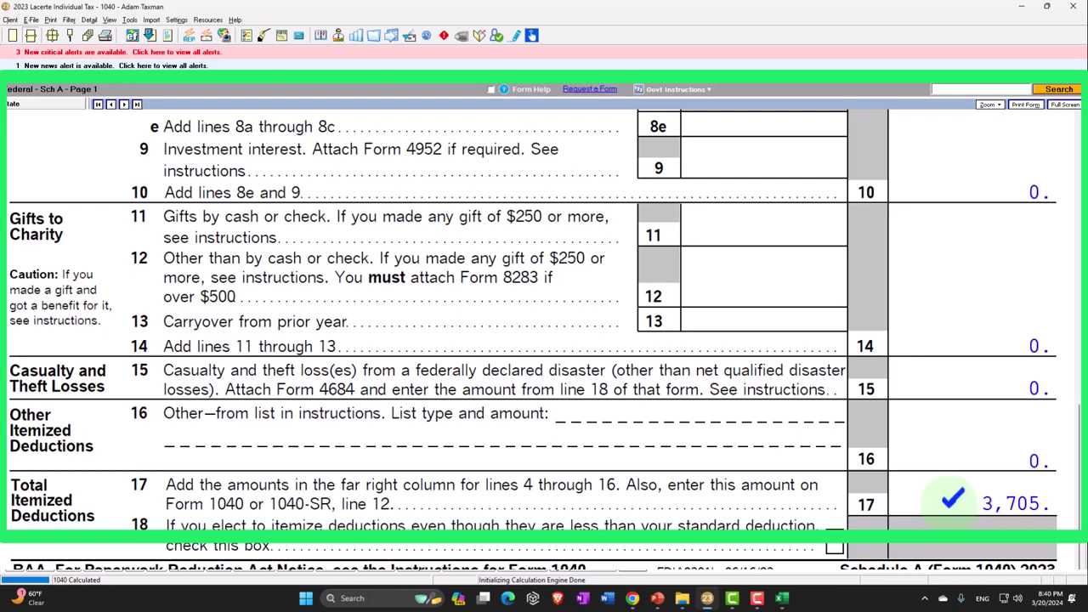
Step: Go from Schedule A line 8a to its input and enter 12,000 for home mortgage interest and points on Form 1098
scroll(877, 460, "up", 9)
scroll(877, 459, "up", 10)
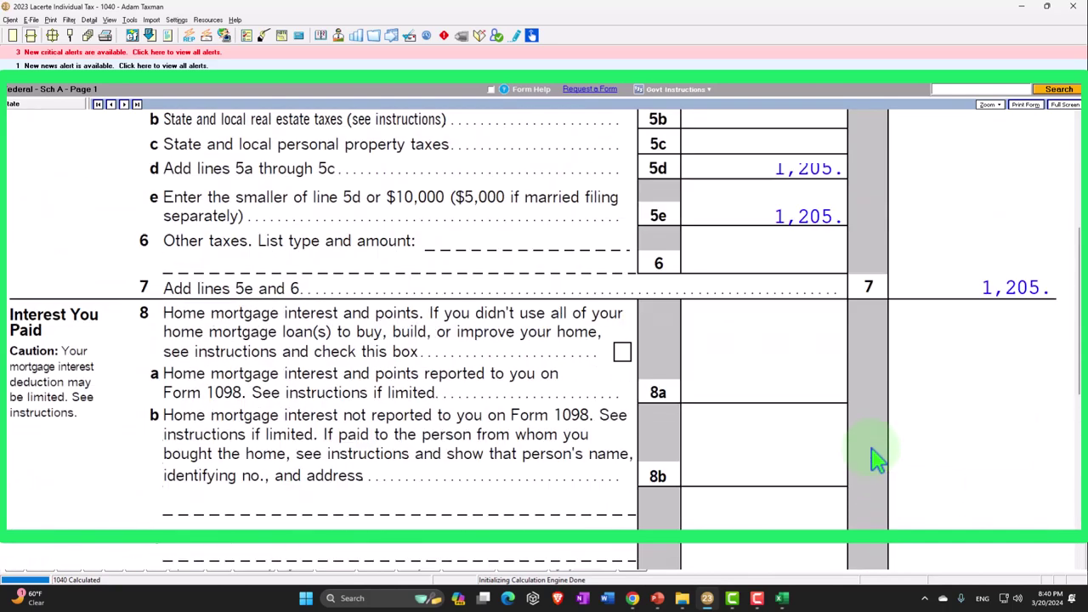
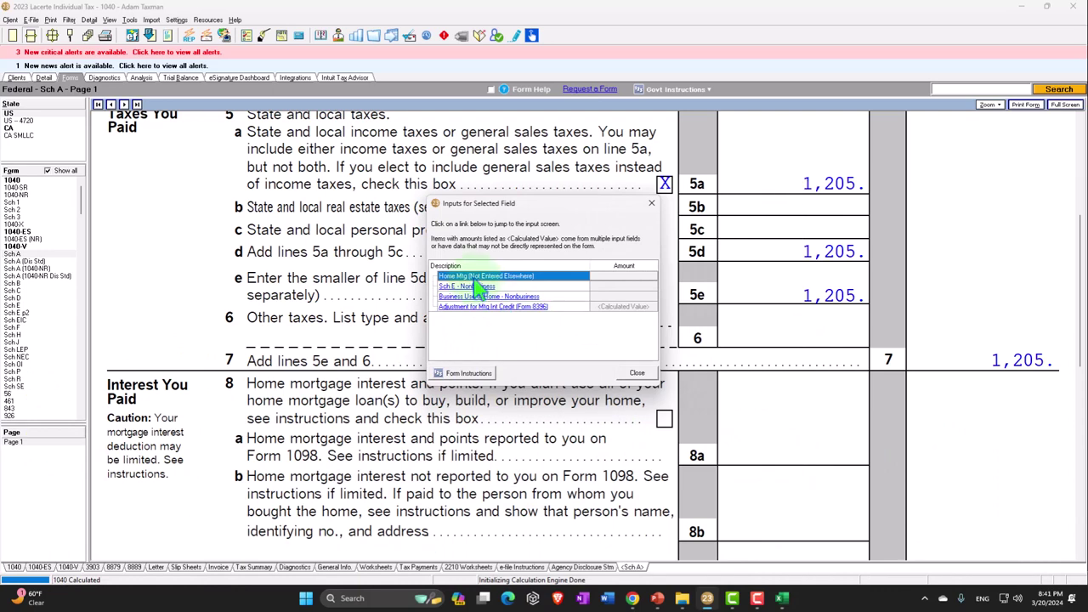
left_click(493, 275)
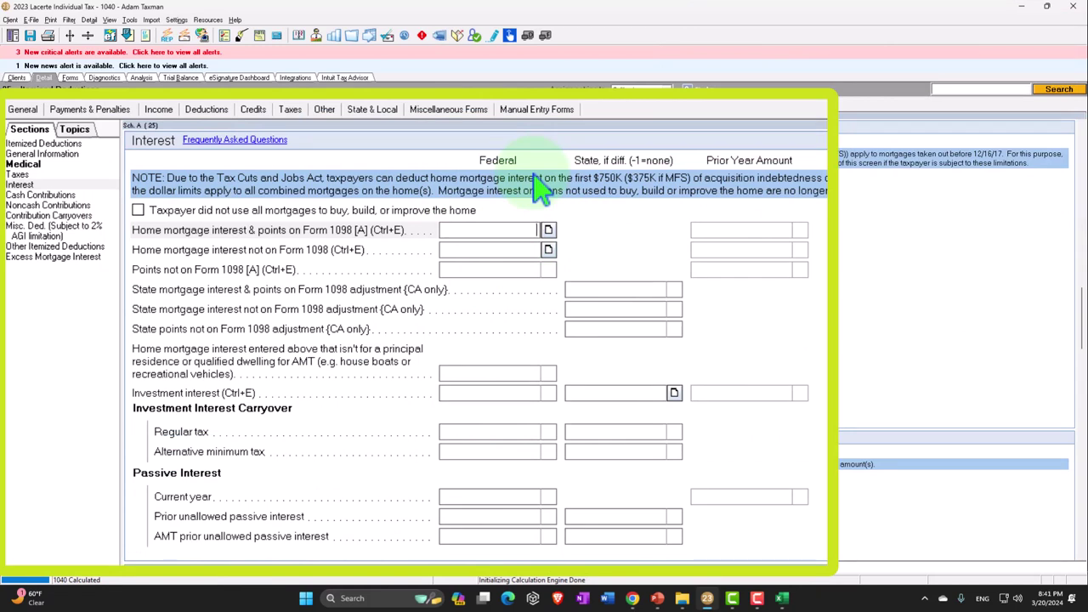
type("12000")
key("Return")
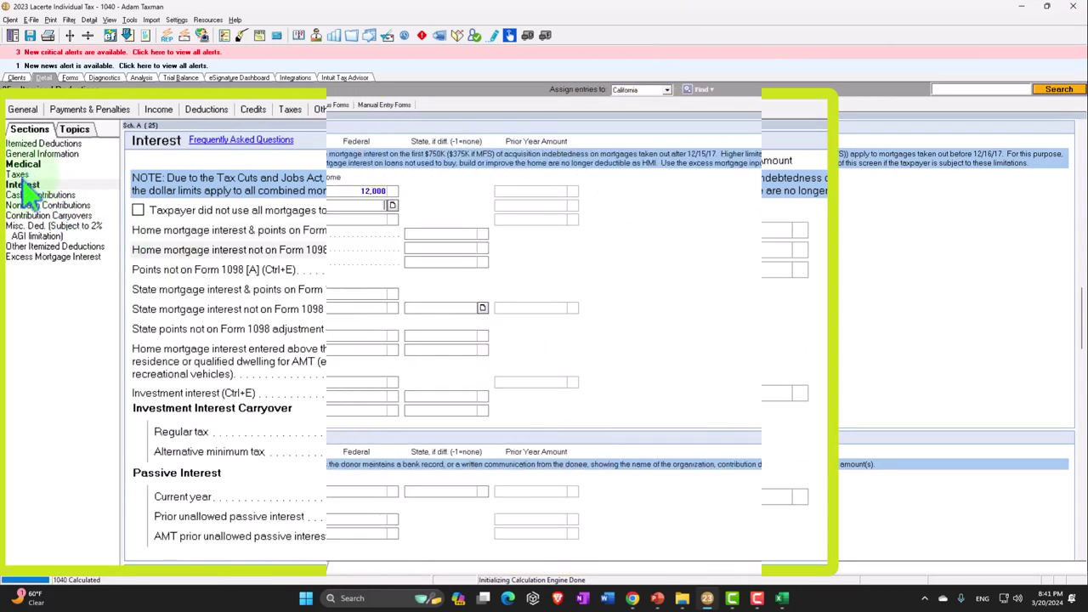
Step: In the Taxes section of the itemized deductions, enter 6,000 of real estate taxes for the principal residence
scroll(223, 323, "up", 5)
scroll(311, 364, "down", 5)
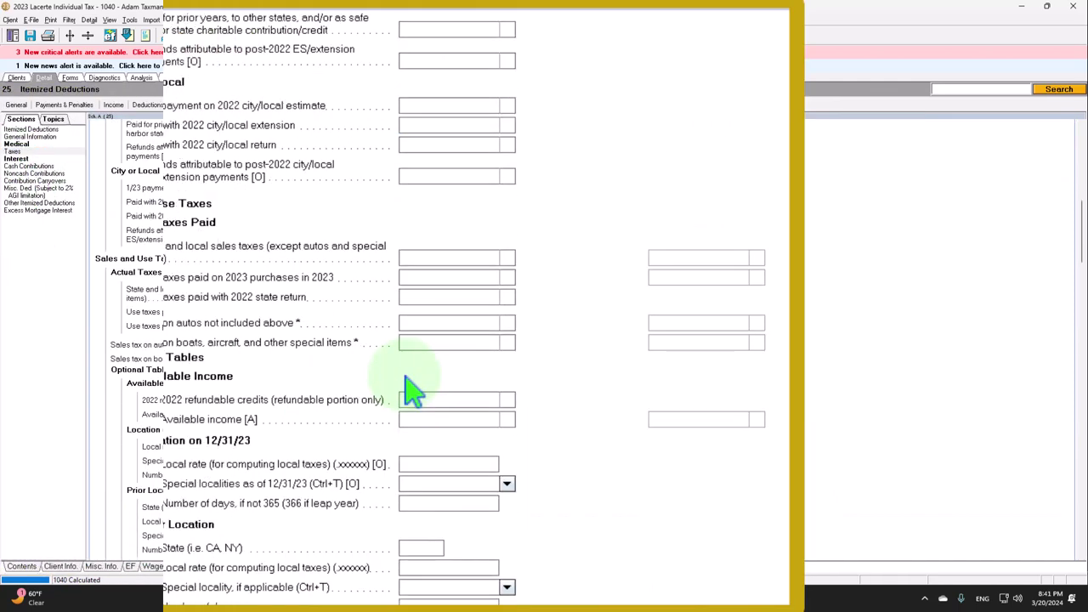
scroll(412, 386, "down", 2)
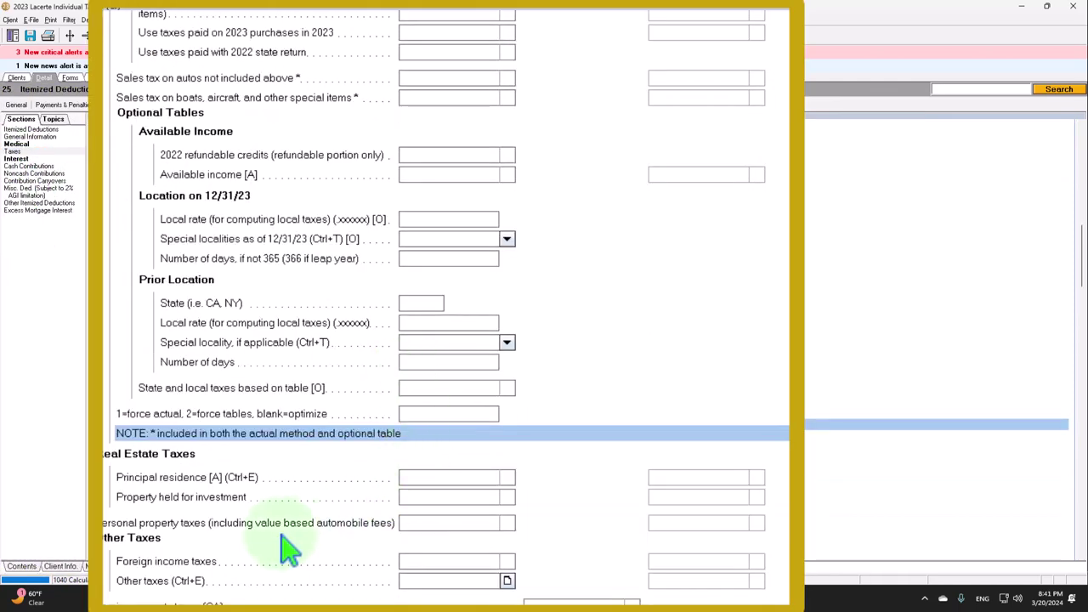
left_click(437, 478)
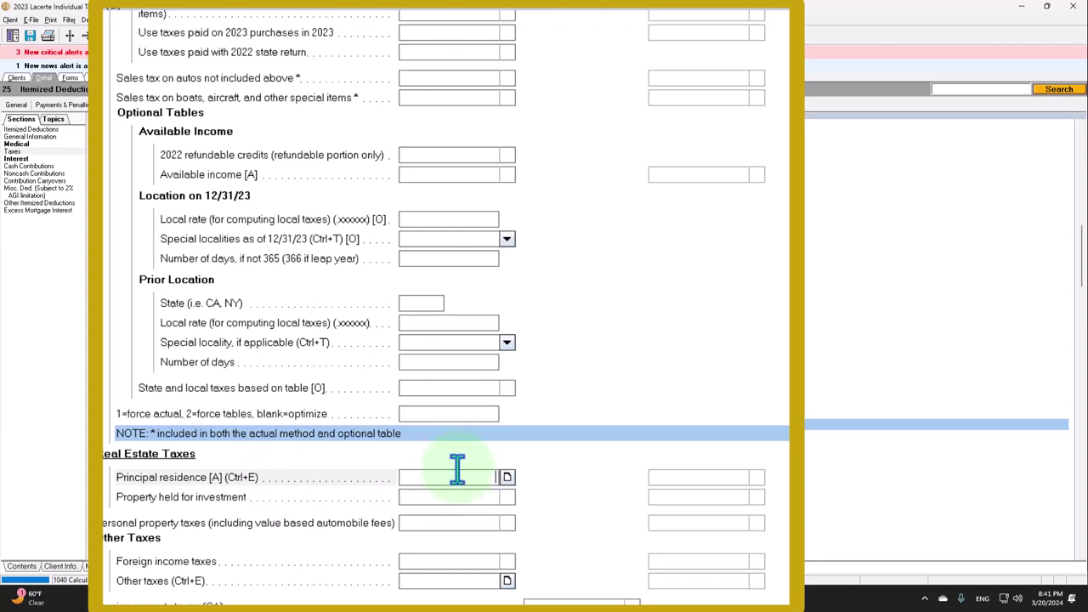
type("6000")
key("Return")
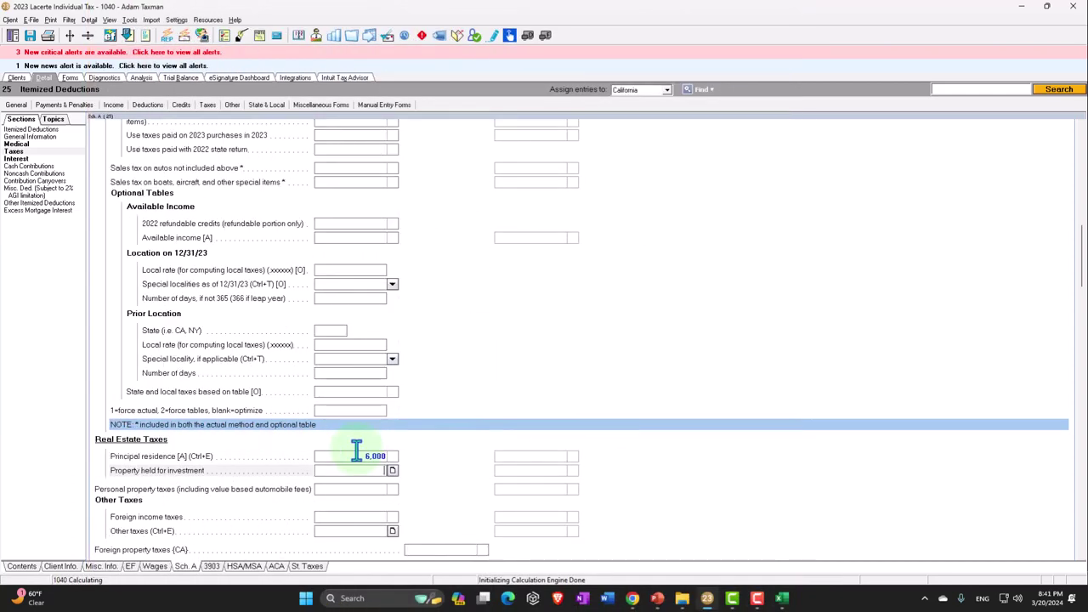
Step: Return to the Schedule A form and review the medical, taxes paid and mortgage interest lines
left_click(70, 78)
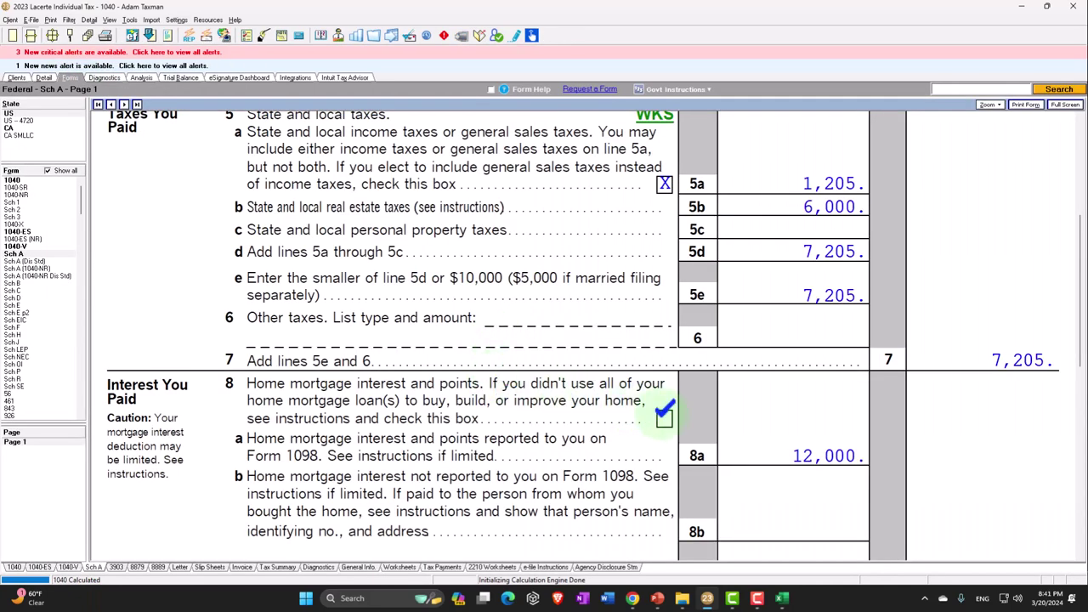
scroll(660, 413, "up", 1)
scroll(669, 415, "up", 2)
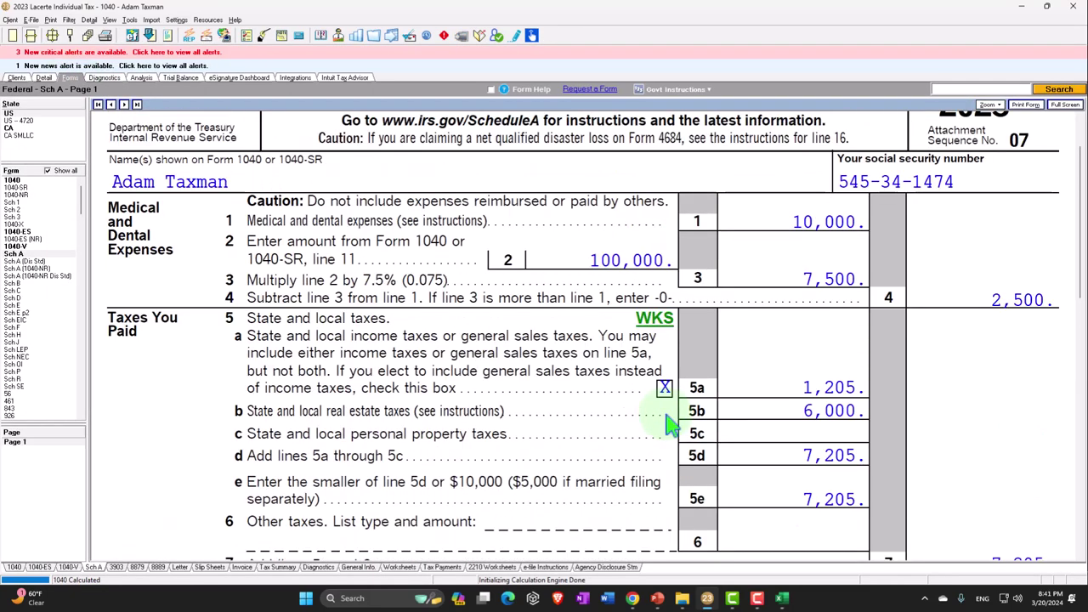
scroll(669, 416, "down", 2)
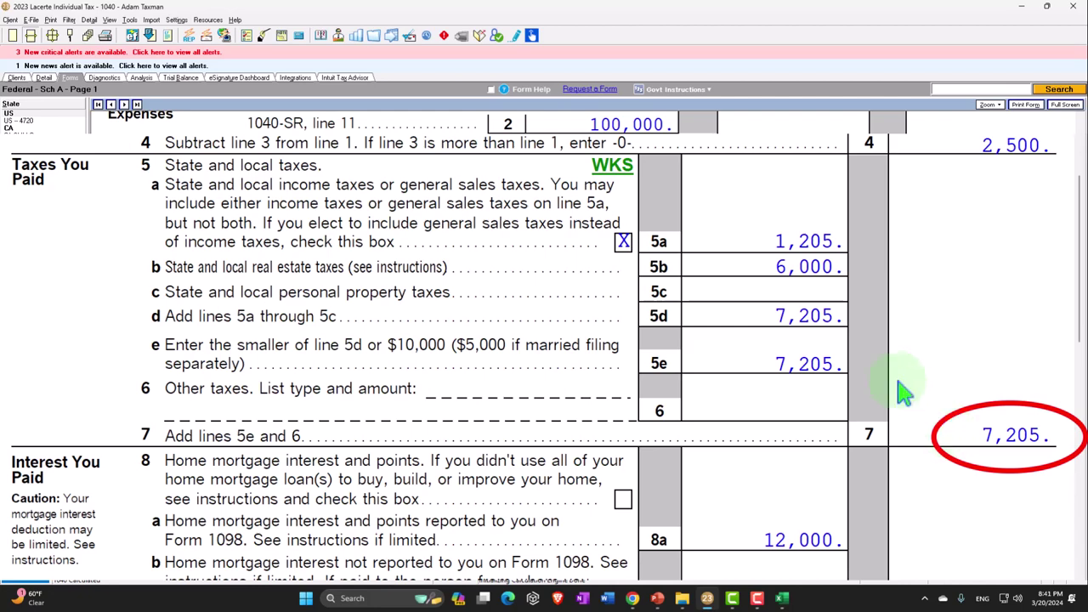
scroll(742, 269, "down", 3)
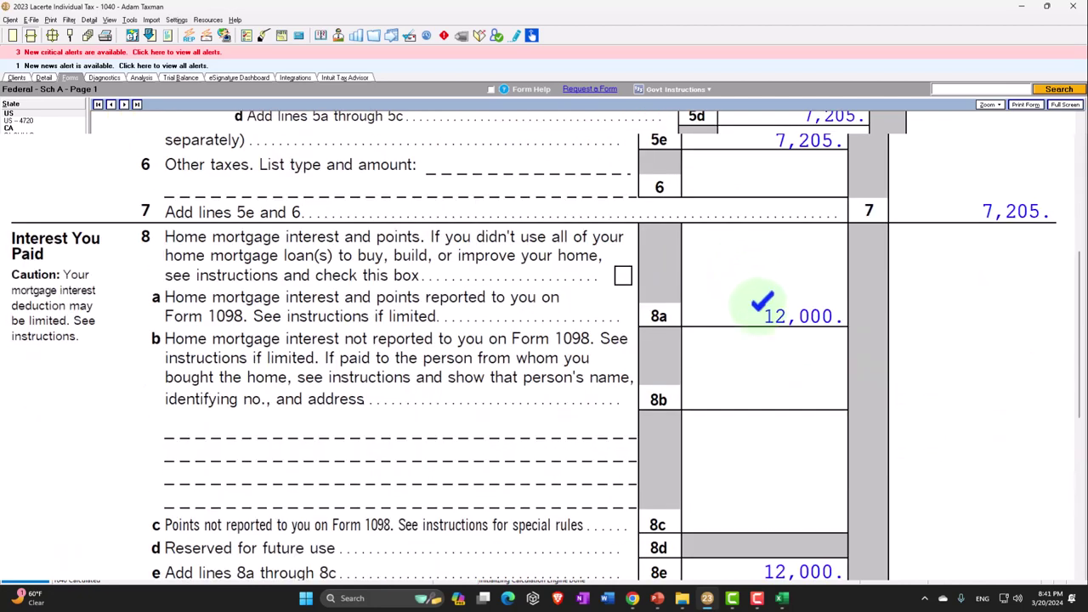
Step: Review Schedule A from line 8a through line 17, check the deduction on Form 1040 line 12, and return to Schedule A
scroll(762, 306, "down", 3)
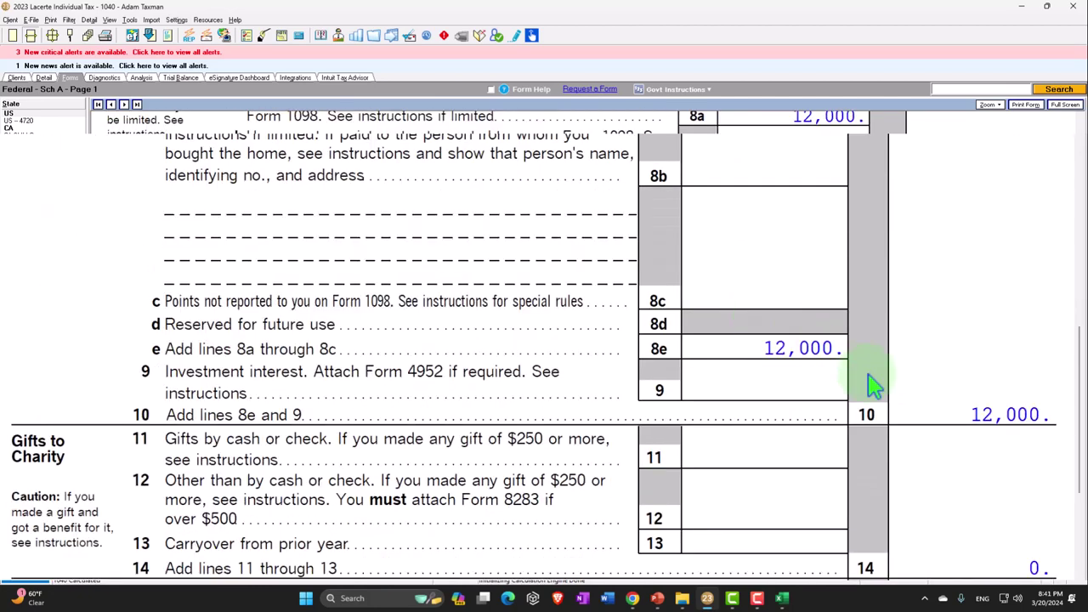
scroll(894, 381, "down", 3)
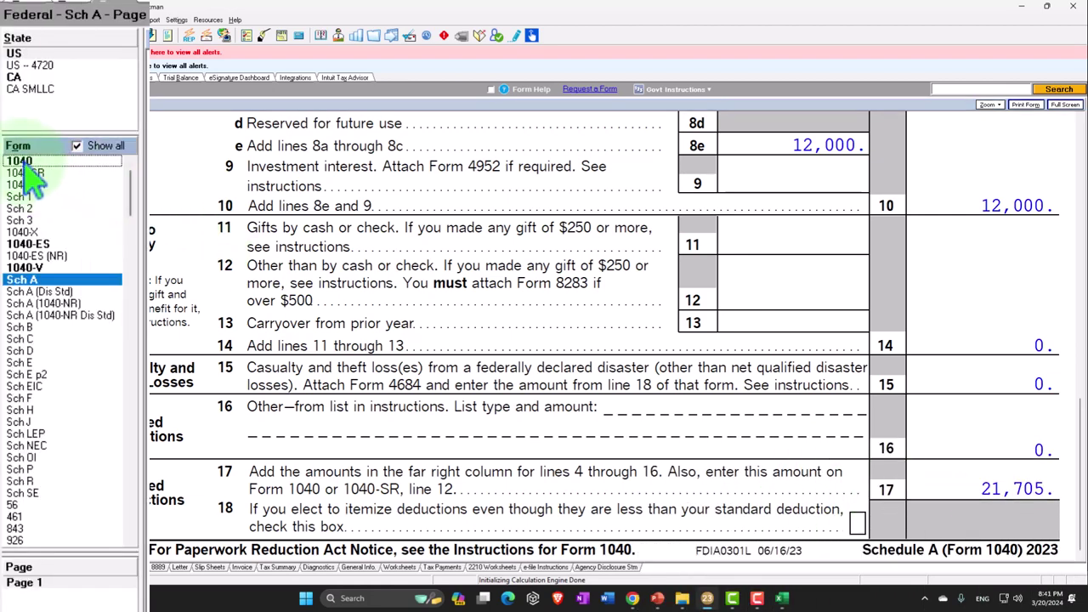
left_click(24, 161)
scroll(595, 405, "down", 3)
scroll(604, 404, "down", 9)
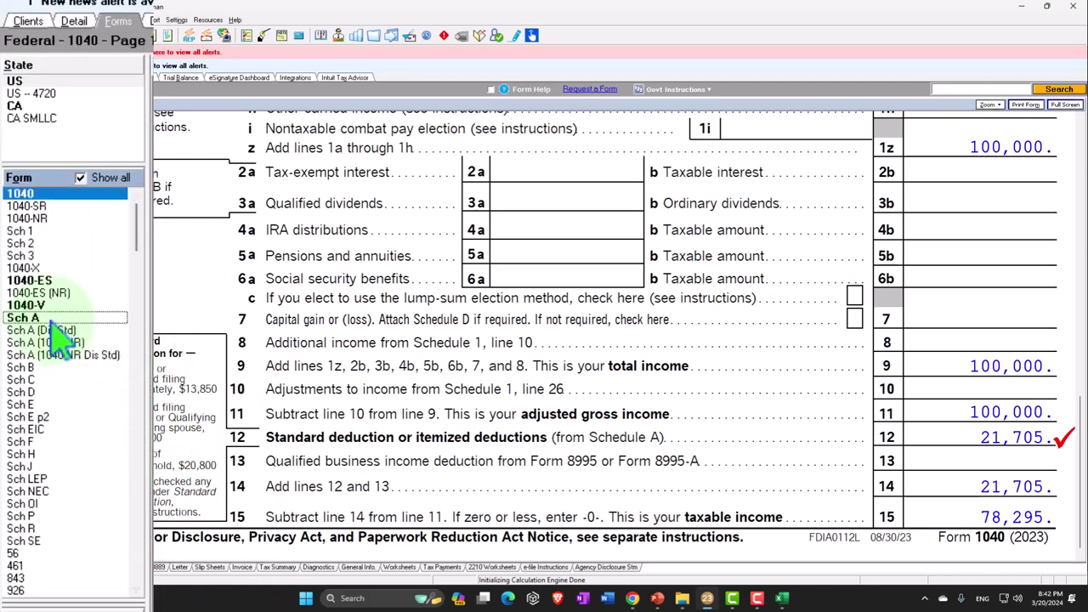
left_click(55, 326)
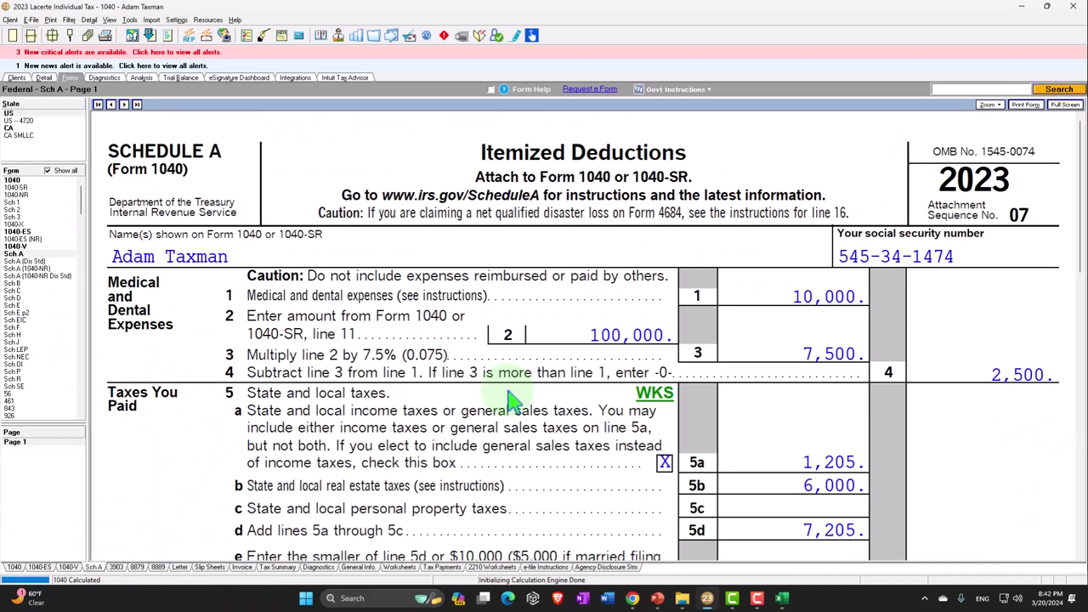
Step: Switch to the Excel worksheet and, on the Sch A sheet, enter Medical & Dental in A2 with 10,000 in B2
left_click(781, 598)
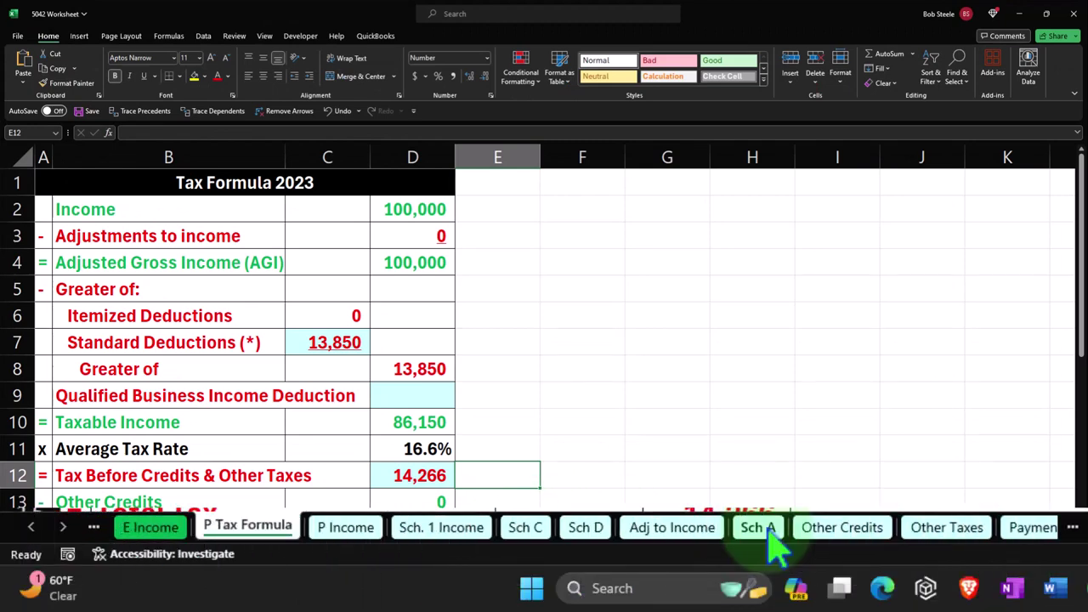
left_click(758, 528)
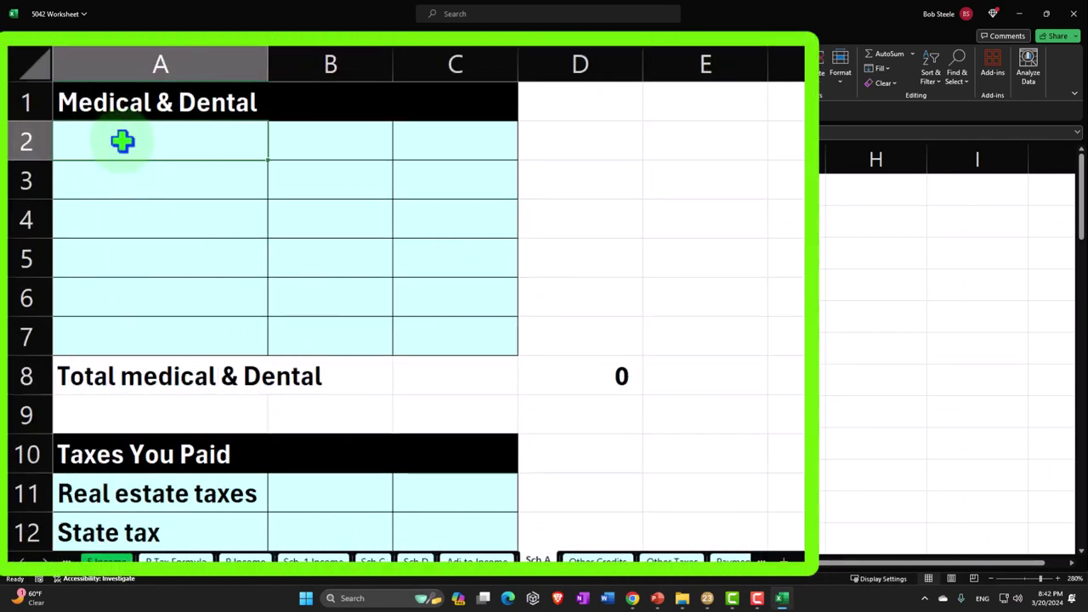
type("Medical & Dental")
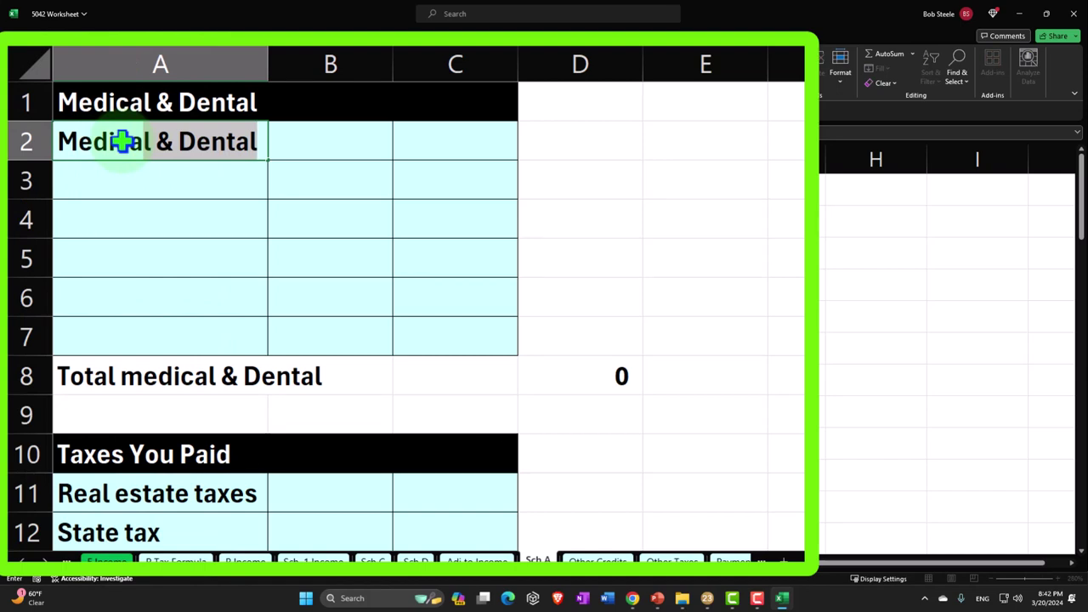
key("Tab")
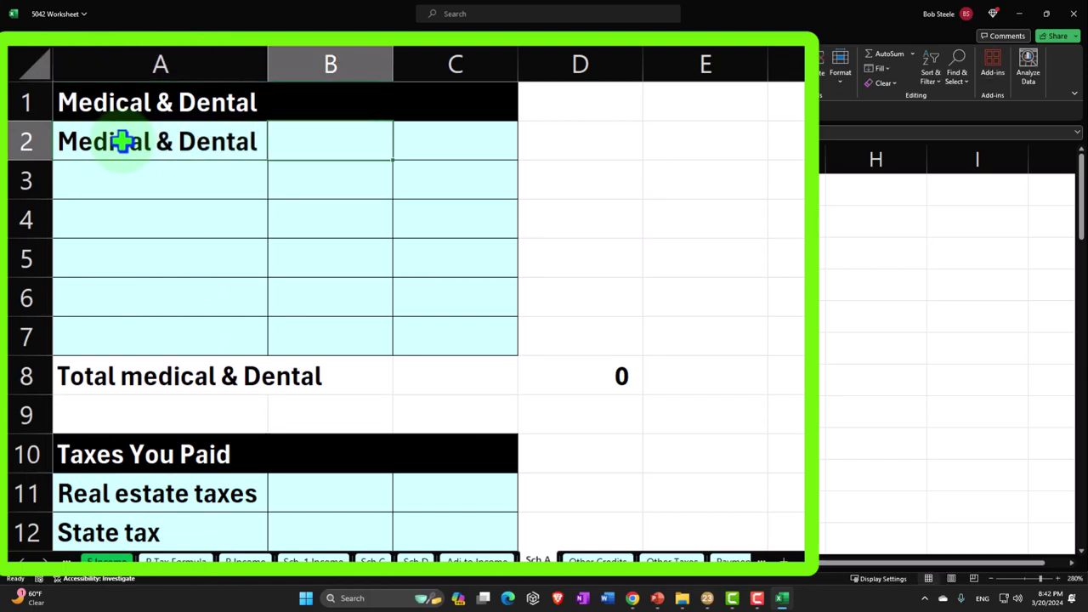
type("10")
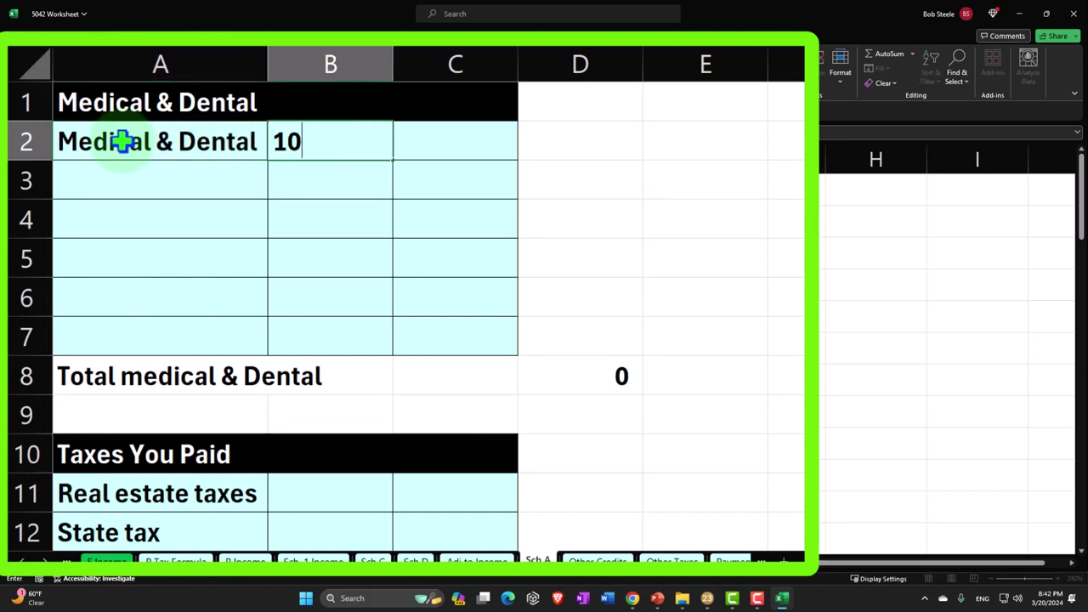
type(",000")
key("Return")
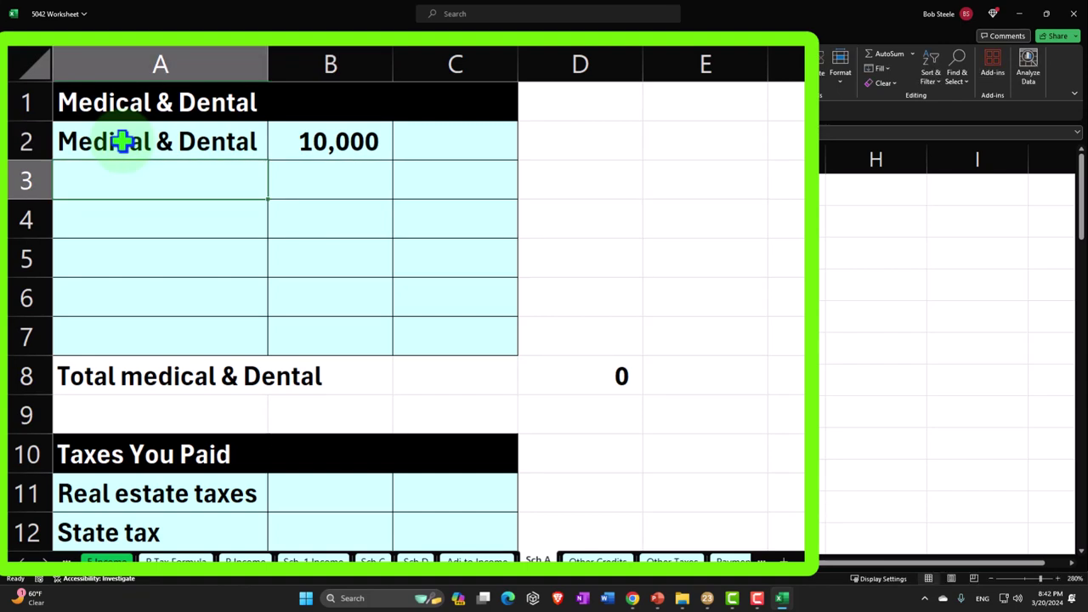
Step: Label A5 Subtotal and enter a SUM formula over B2:B4 in C5
key("Down")
key("Down")
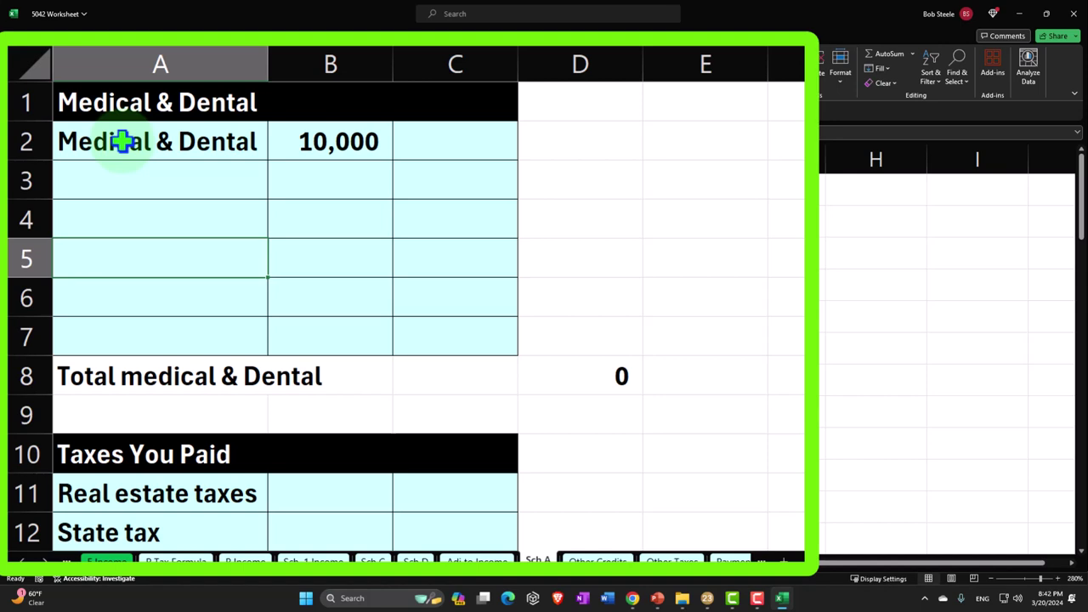
type("Subtotal")
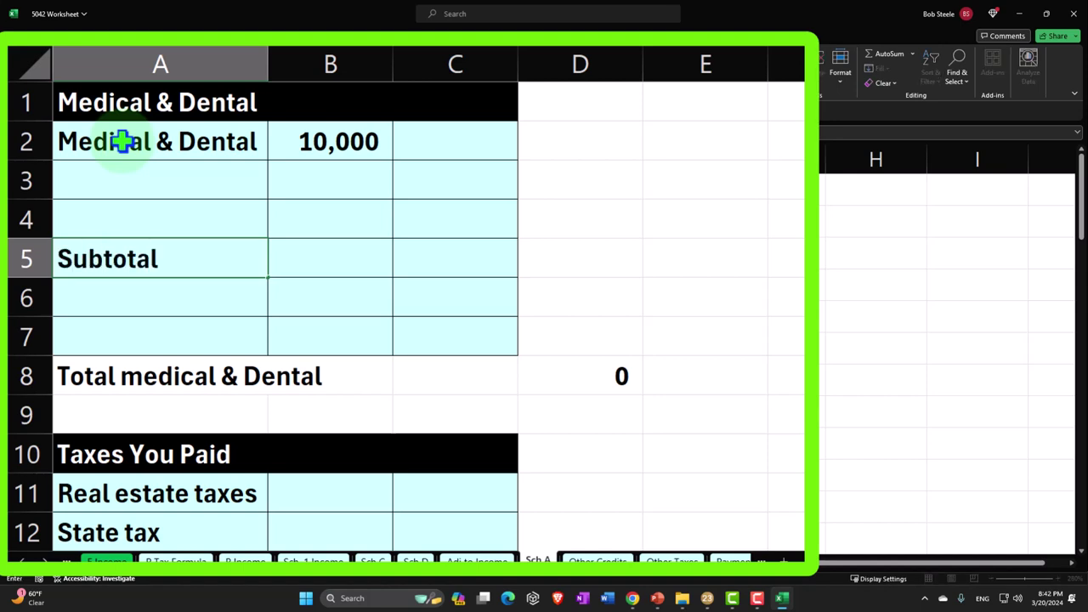
key("Tab")
key("Tab")
type("=")
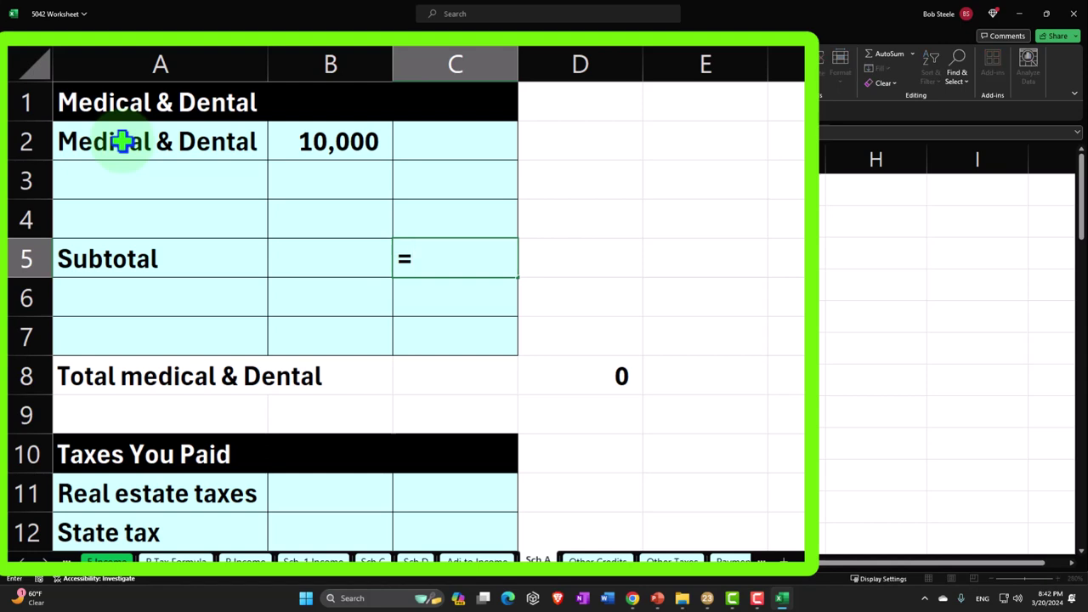
type("sum(")
key("Left")
key("Up")
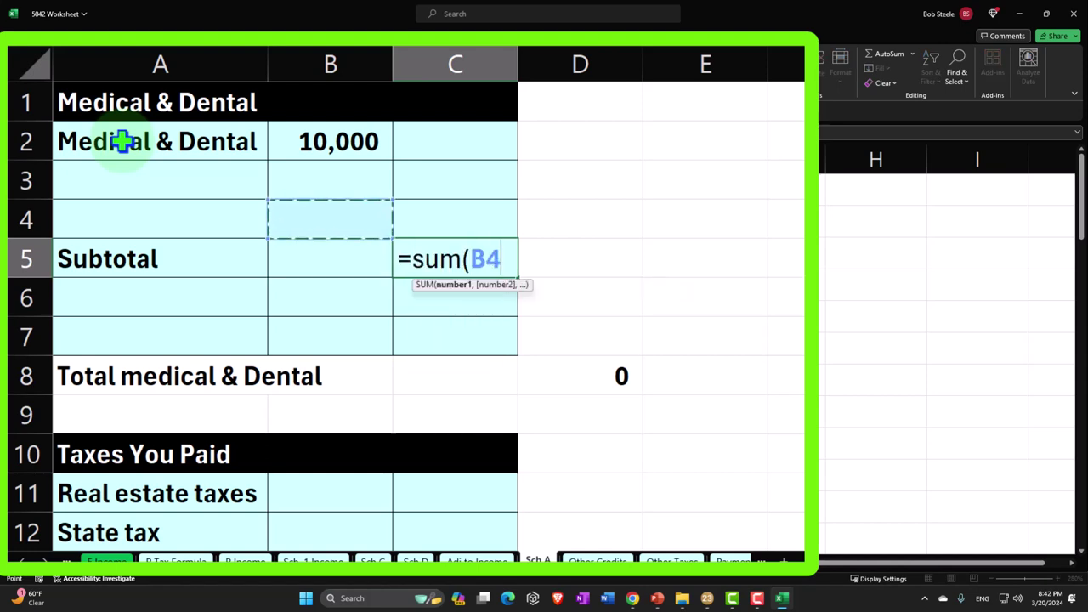
key("shift+Up")
key("shift+Up")
key("Return")
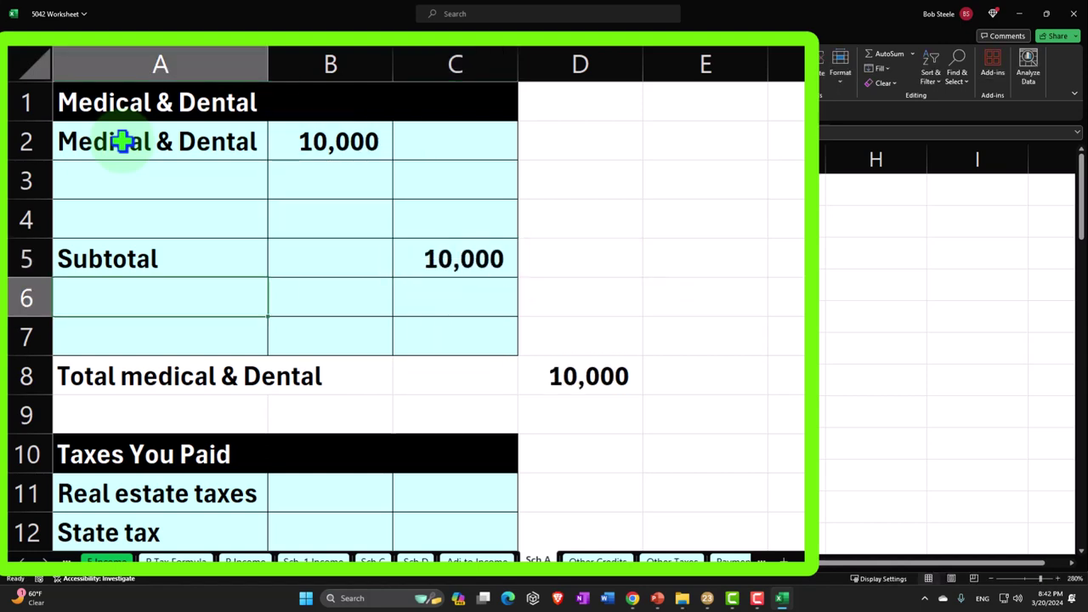
Step: Copy the plain formatting of cell D2 onto C2:C4 with Format Painter to remove their fill and borders
left_click(605, 143)
key("alt+h")
key("f")
key("p")
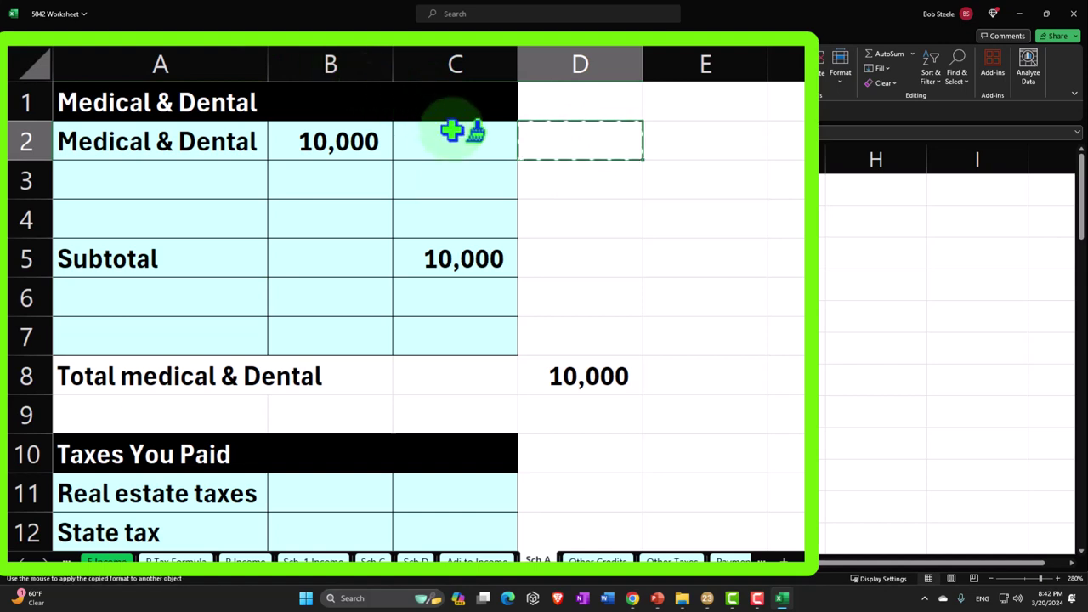
left_click_drag(457, 136, 471, 215)
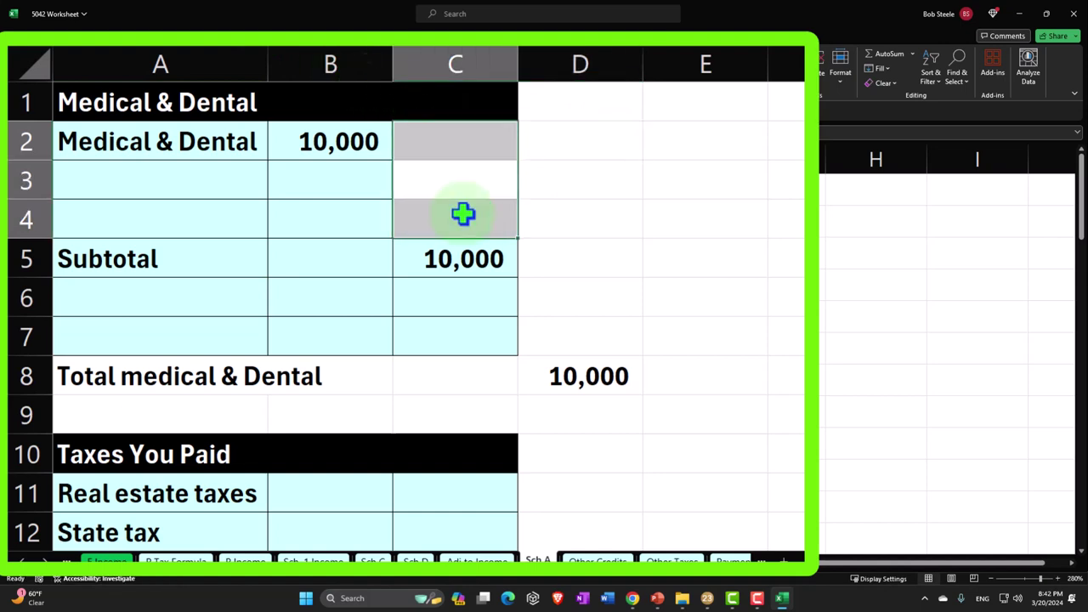
left_click(653, 214)
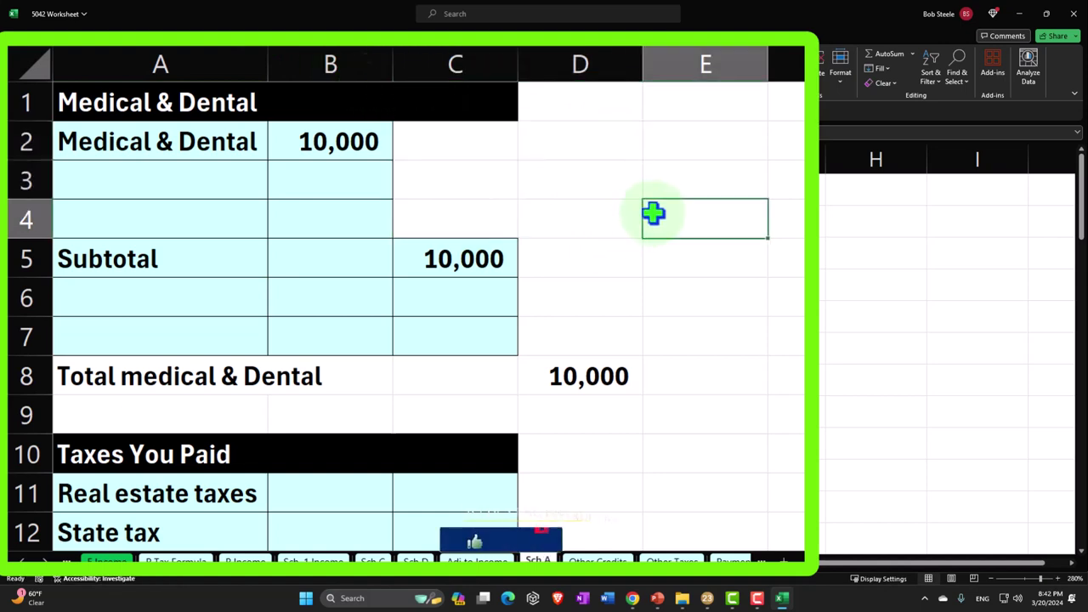
Step: Label A6 AGI and link C6 to the Adjusted Gross Income amount in D4 of the P Tax Formula sheet
left_click(468, 252)
left_click(185, 297)
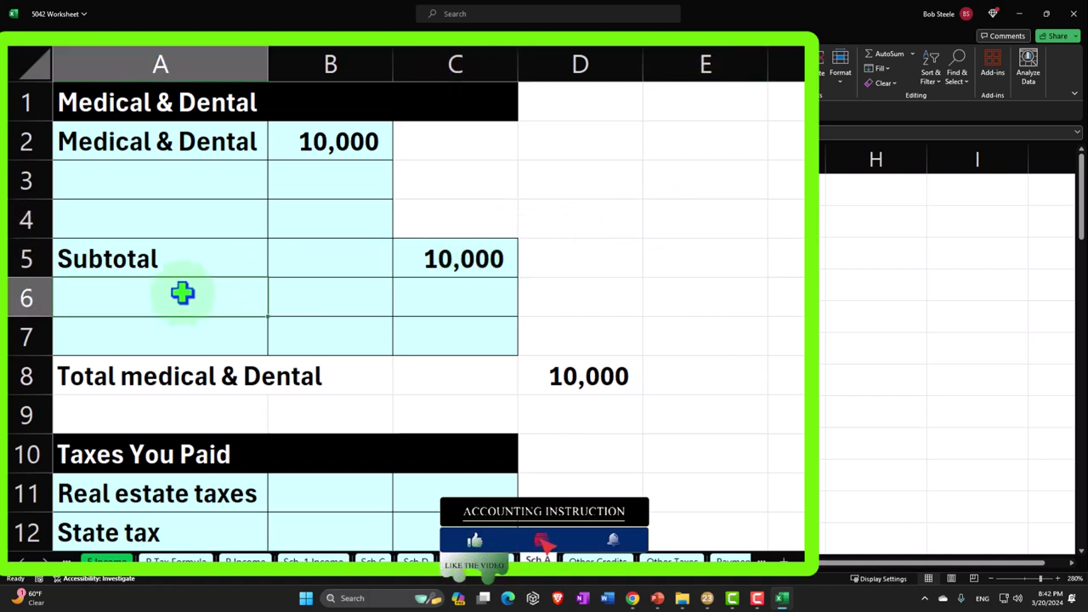
type("AGI")
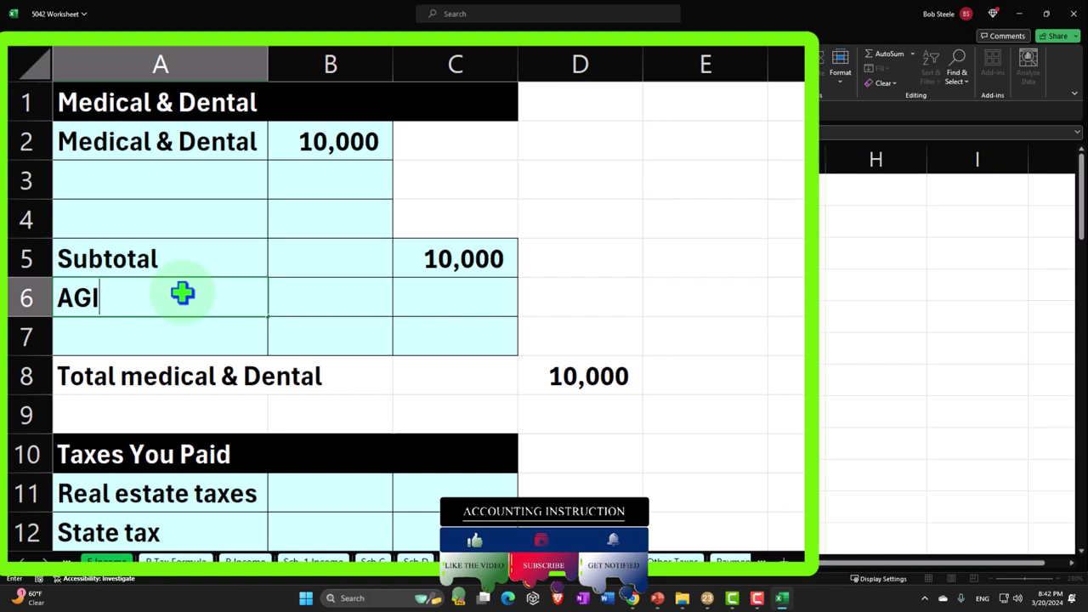
key("Tab")
key("Tab")
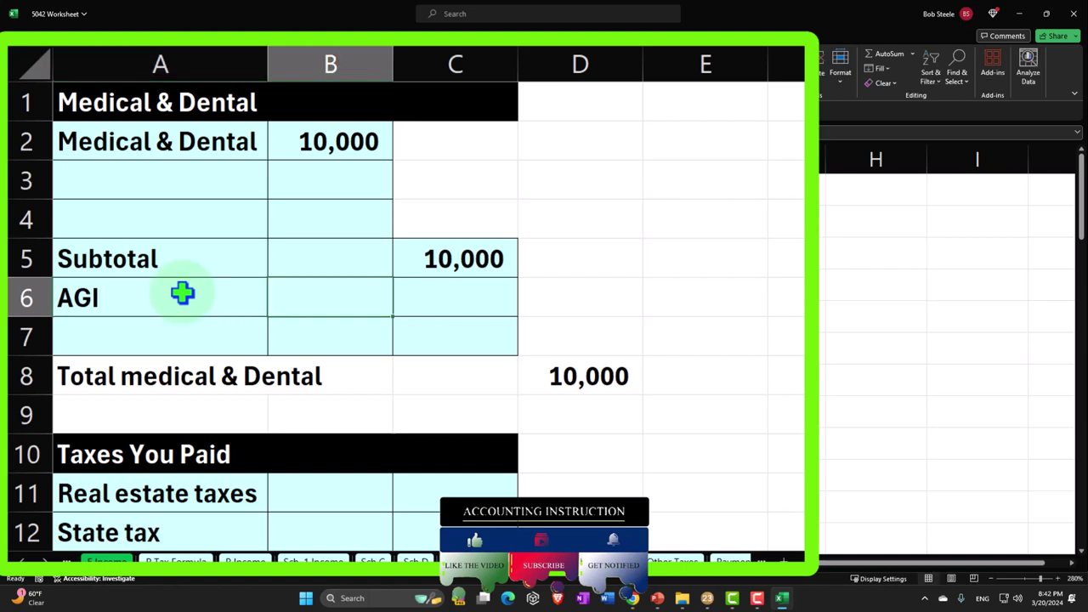
type("=")
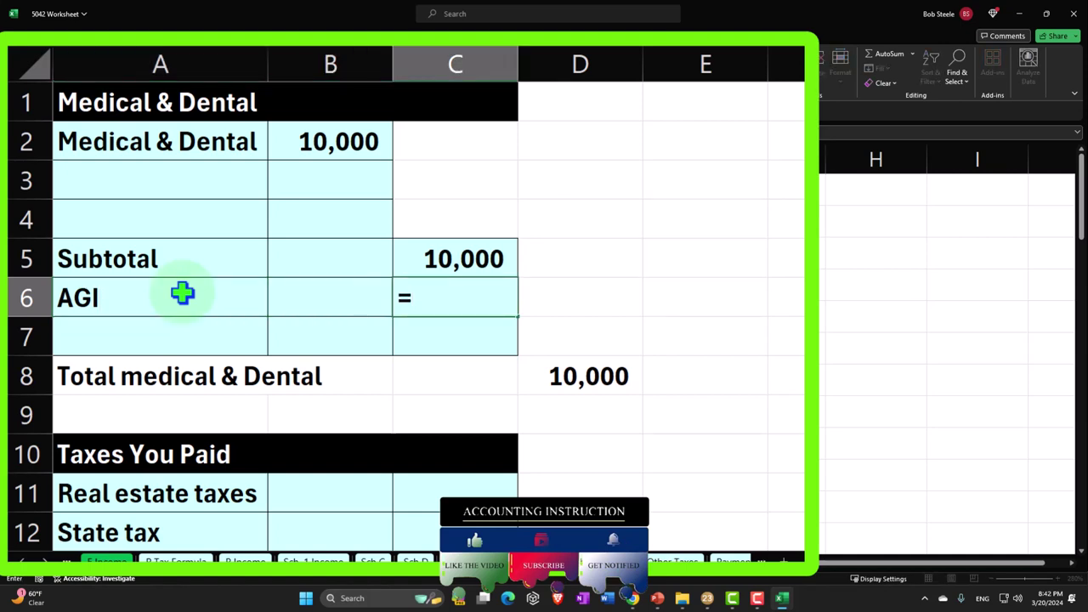
left_click(175, 561)
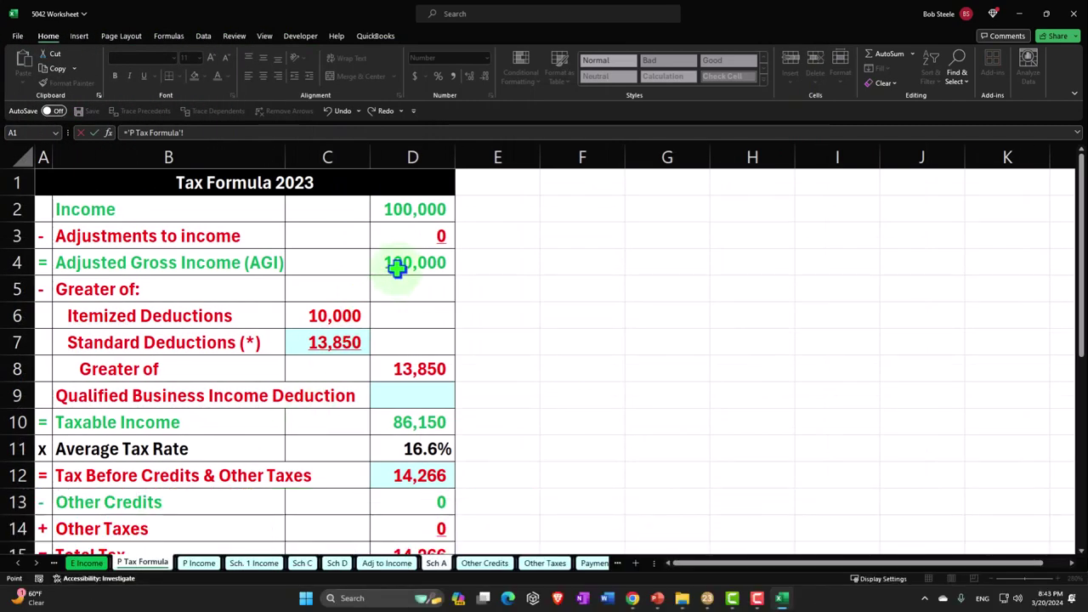
left_click(396, 267)
key("Return")
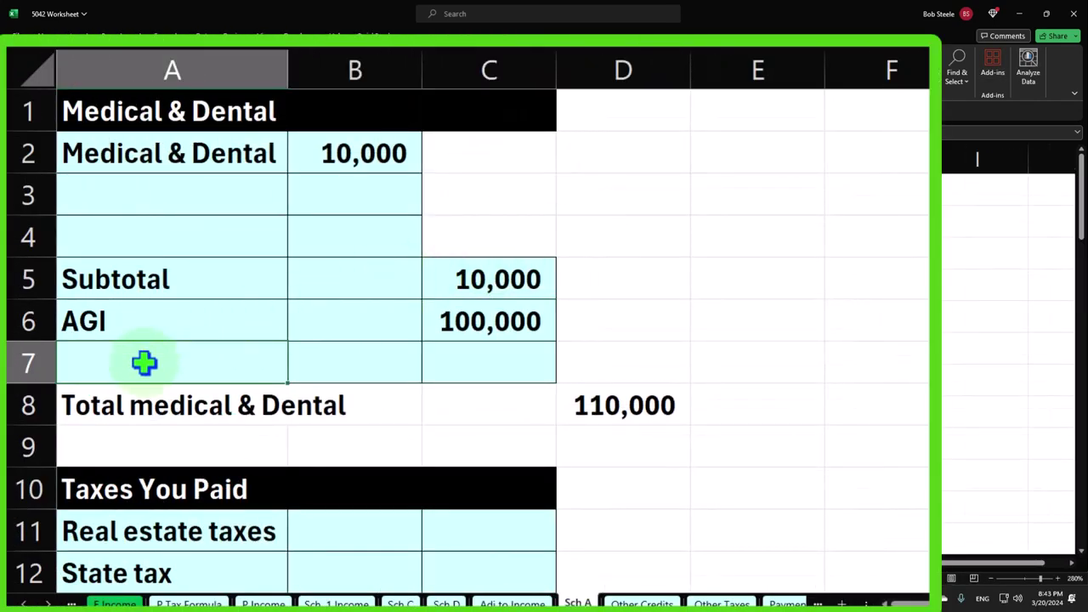
Step: Insert three blank rows above row 7 in the Medical & Dental section
left_click_drag(28, 363, 34, 435)
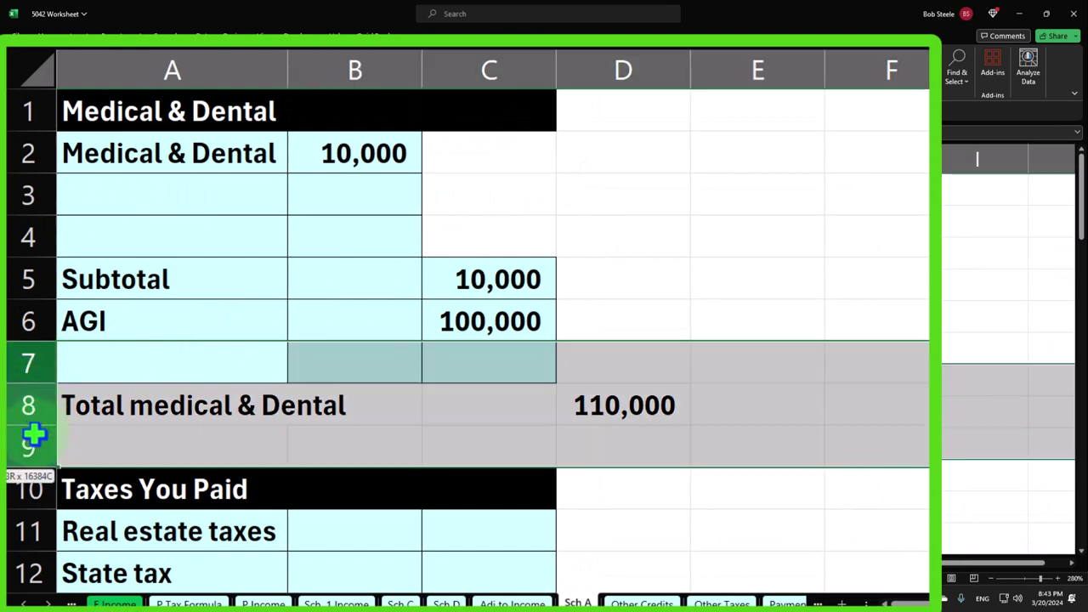
right_click(141, 396)
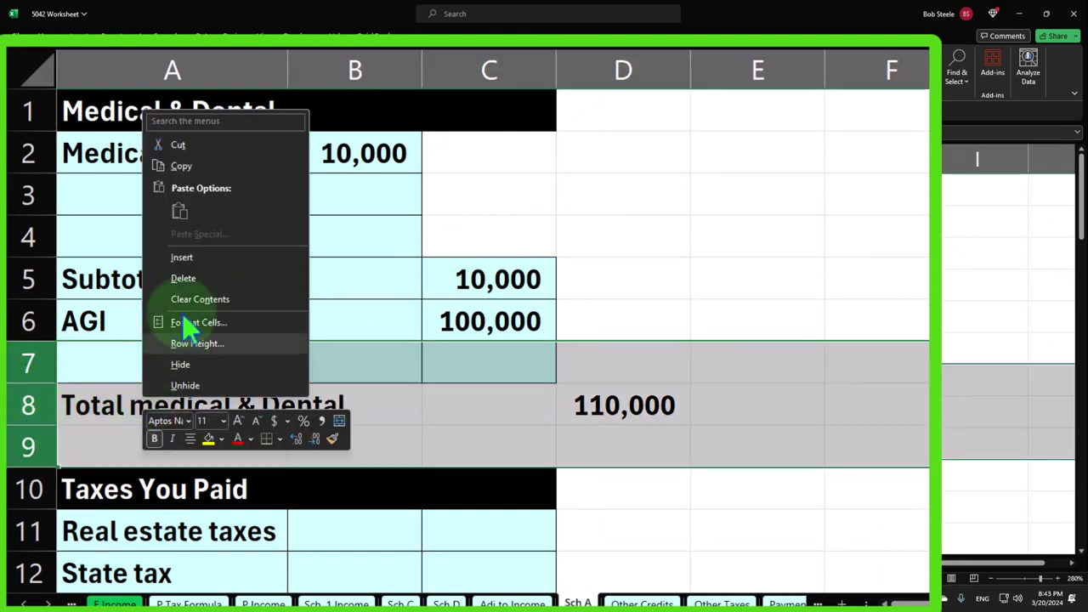
left_click(202, 264)
Step: Label A7 "7.5% of AGI" and enter the formula =C6*.075 in C7
left_click(119, 359)
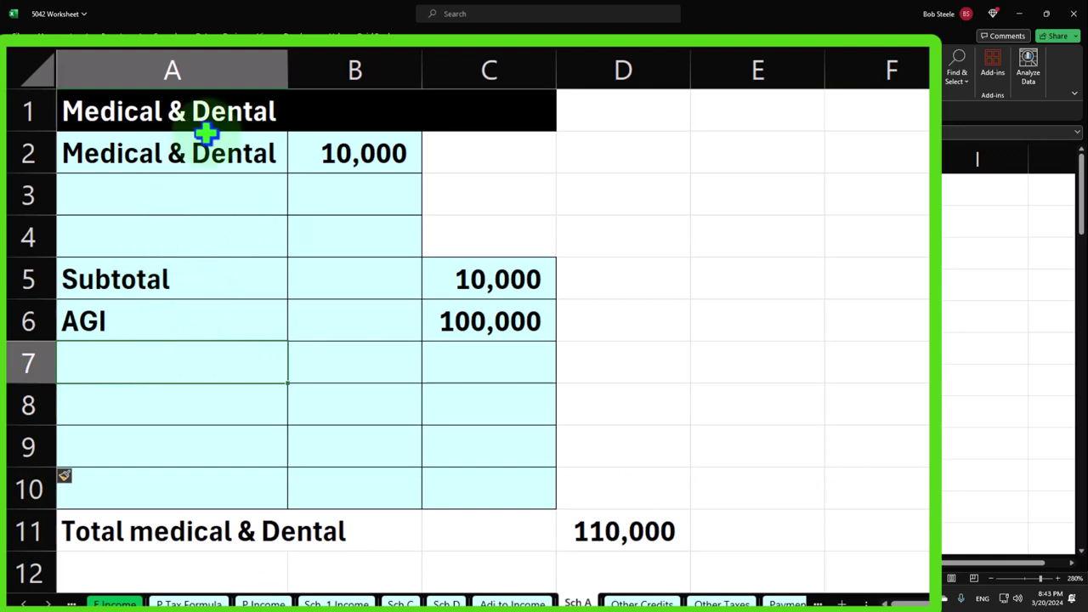
type("7.5%")
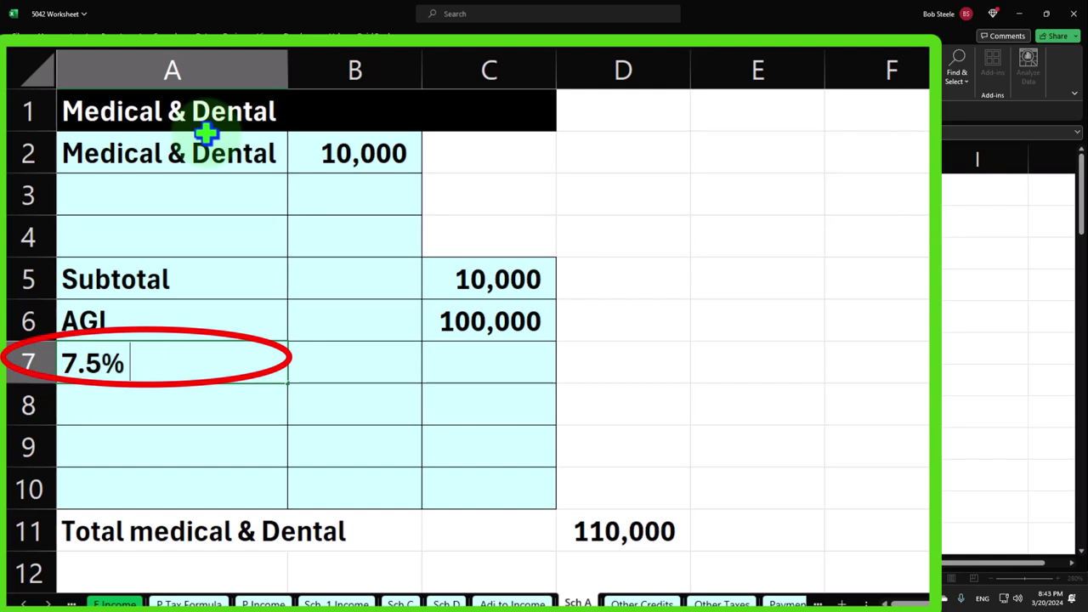
type("of AGI")
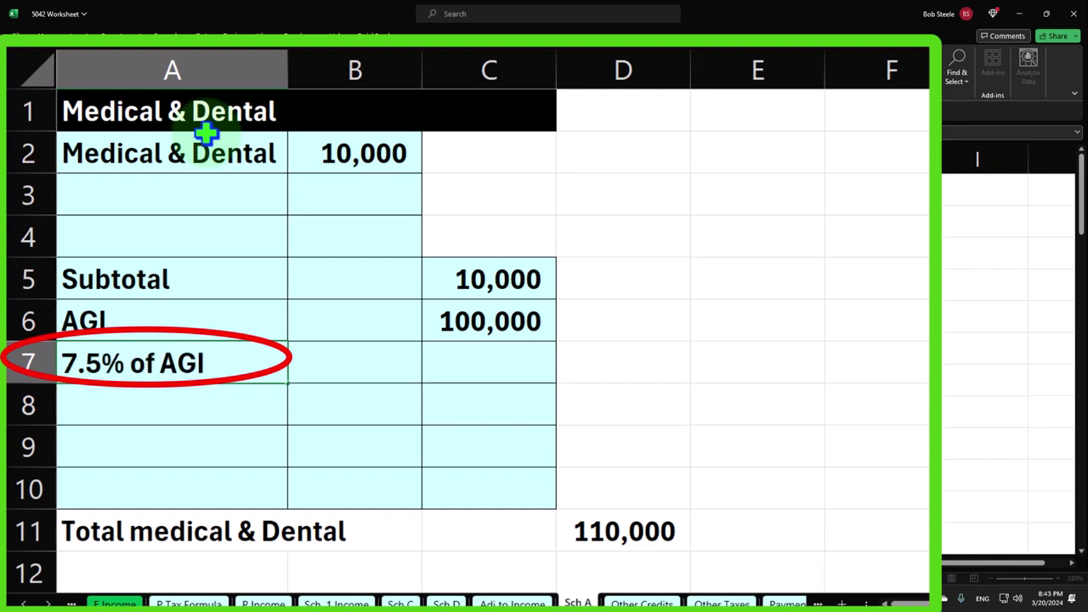
key("Tab")
key("Tab")
type("=")
key("Up")
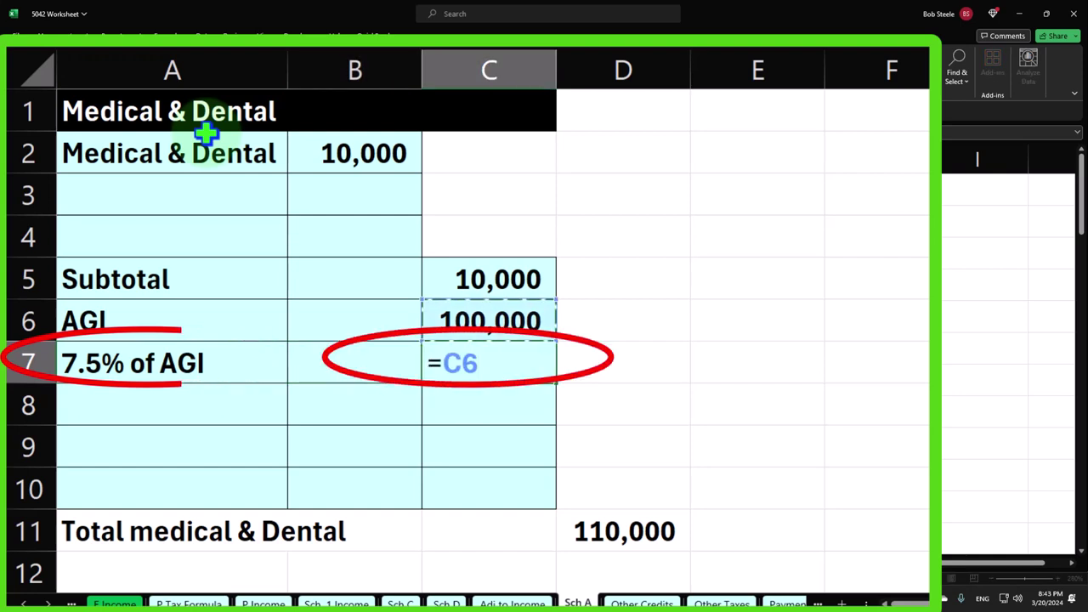
type("*")
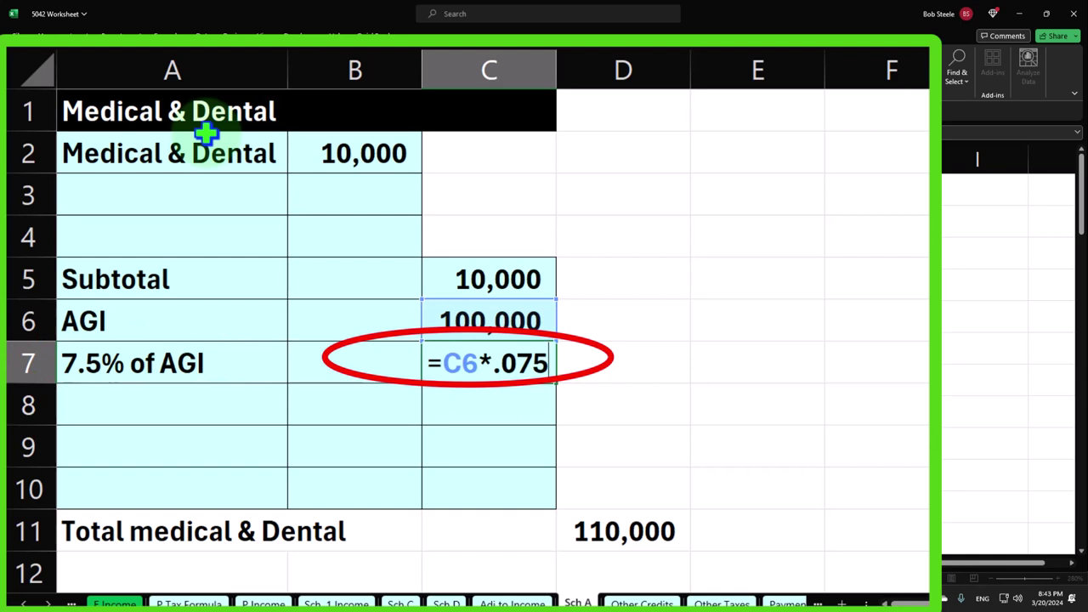
key("Return")
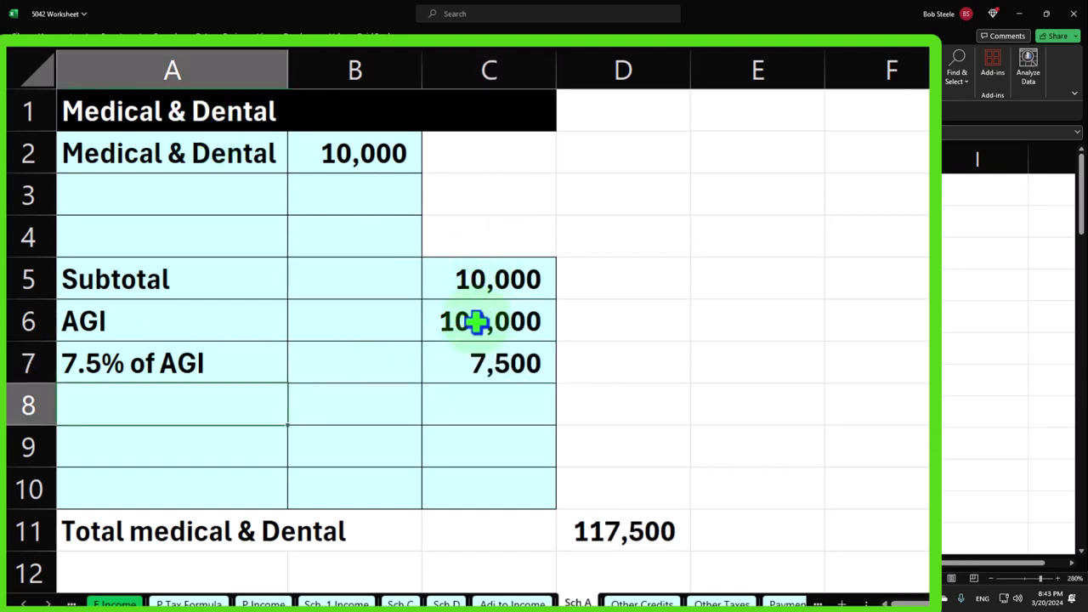
left_click_drag(493, 279, 489, 361)
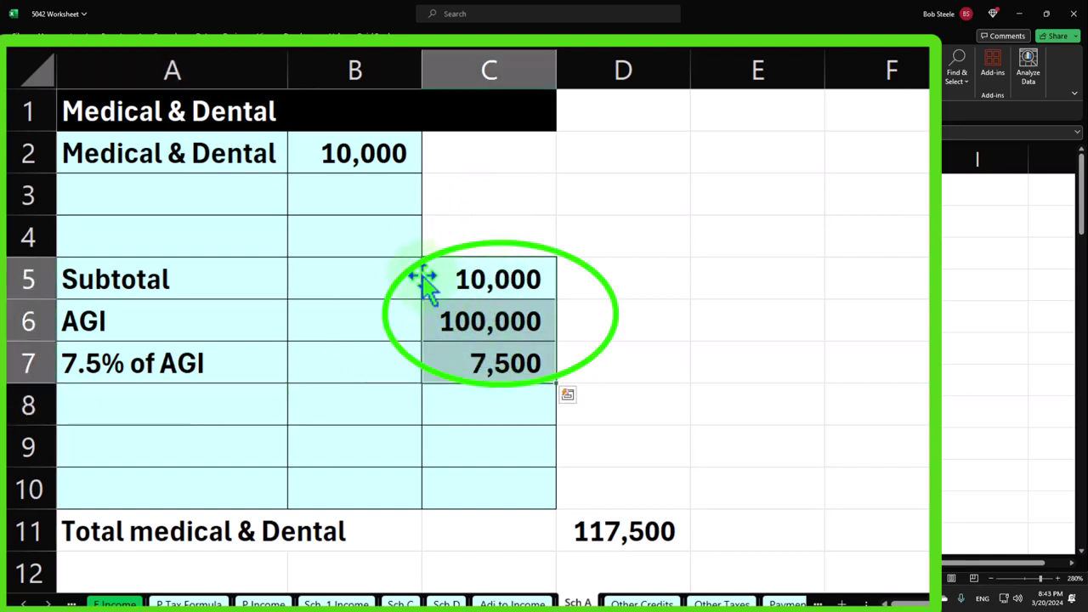
left_click(384, 313)
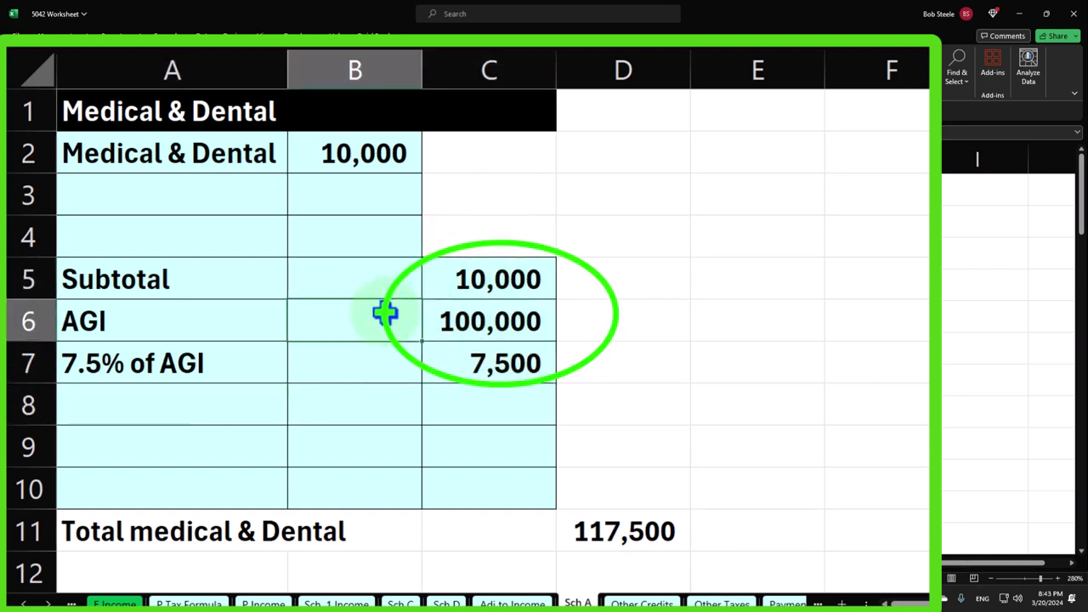
left_click(191, 409)
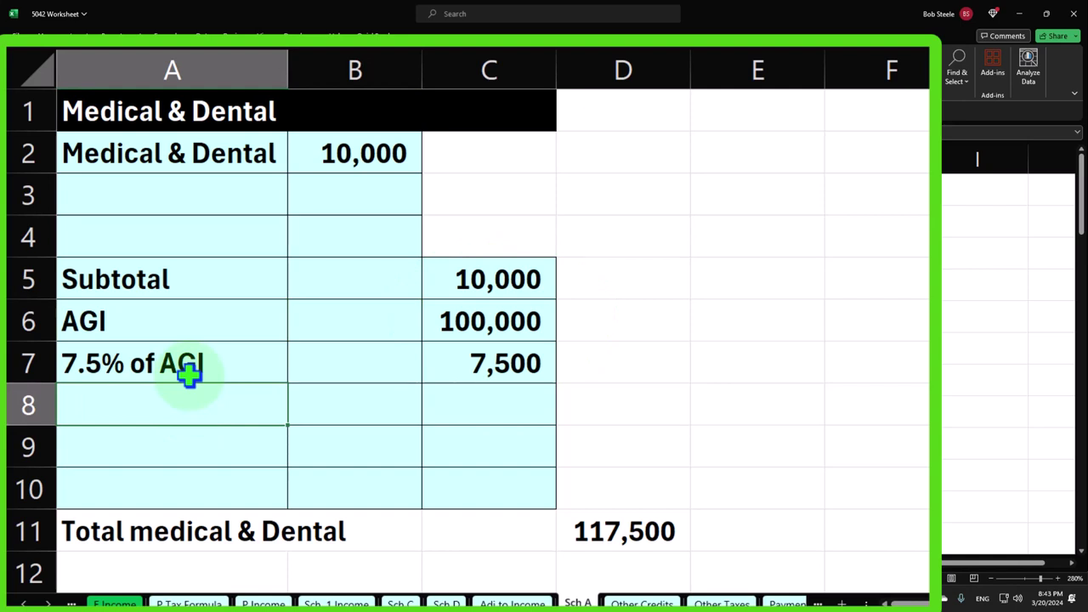
Step: Label A8 Difference, below the 7.5% of AGI row
type("Dof")
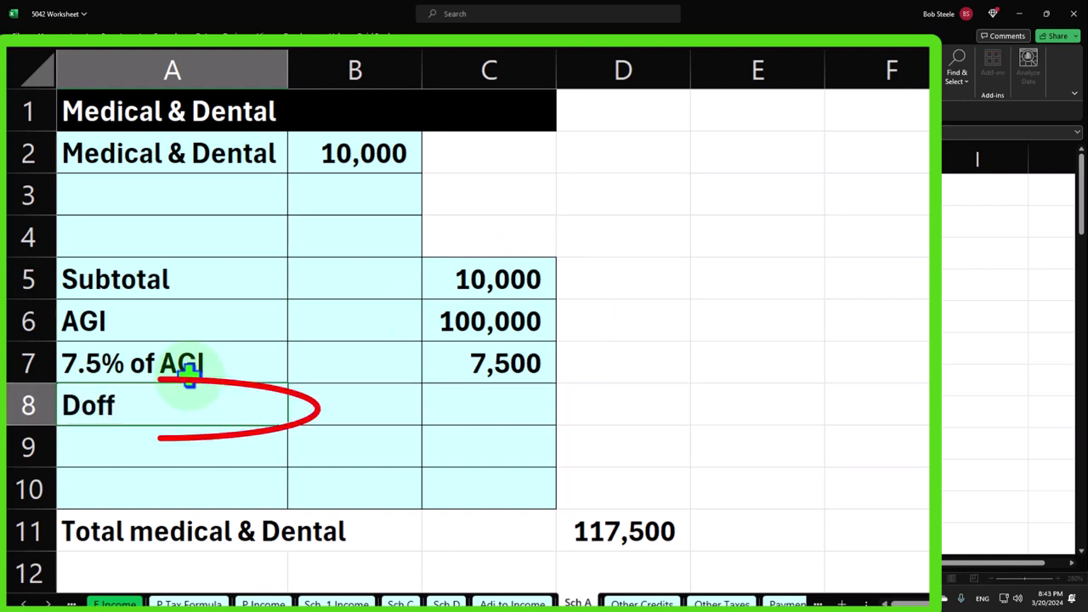
type("f")
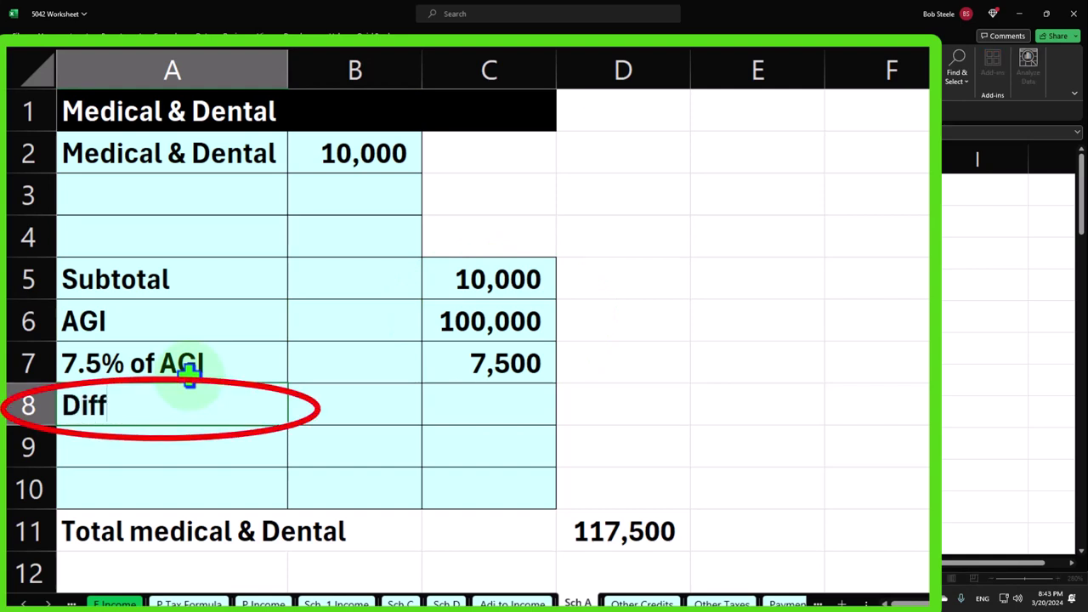
type("eren")
key("Tab")
key("Tab")
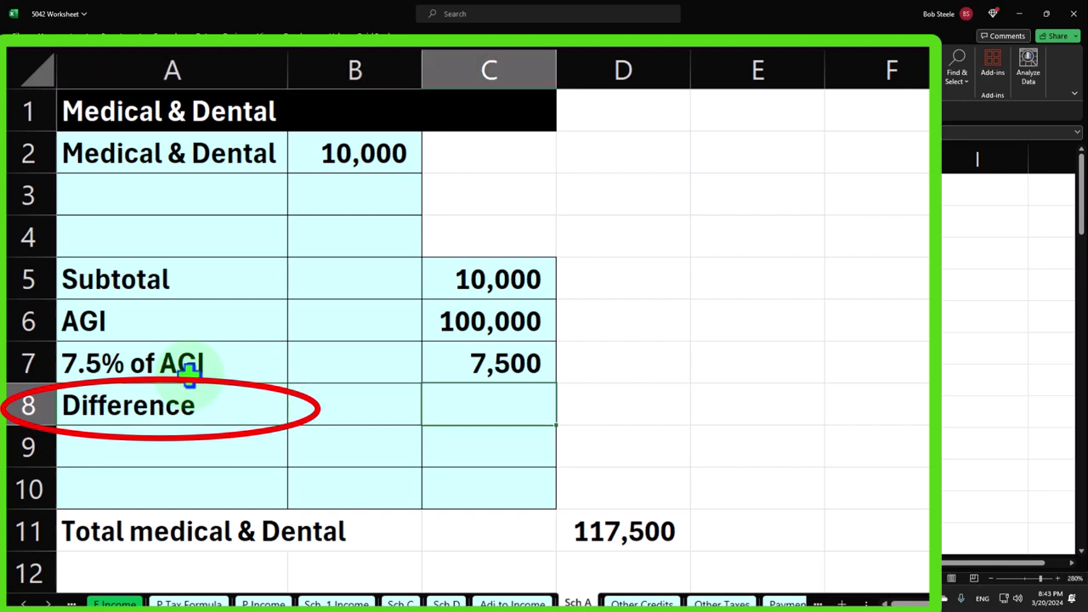
Step: Replace the Total medical & Dental formula in D11 with =C5-C7, the subtotal less 7.5% of AGI
key("Down")
key("Down")
key("Down")
key("Right")
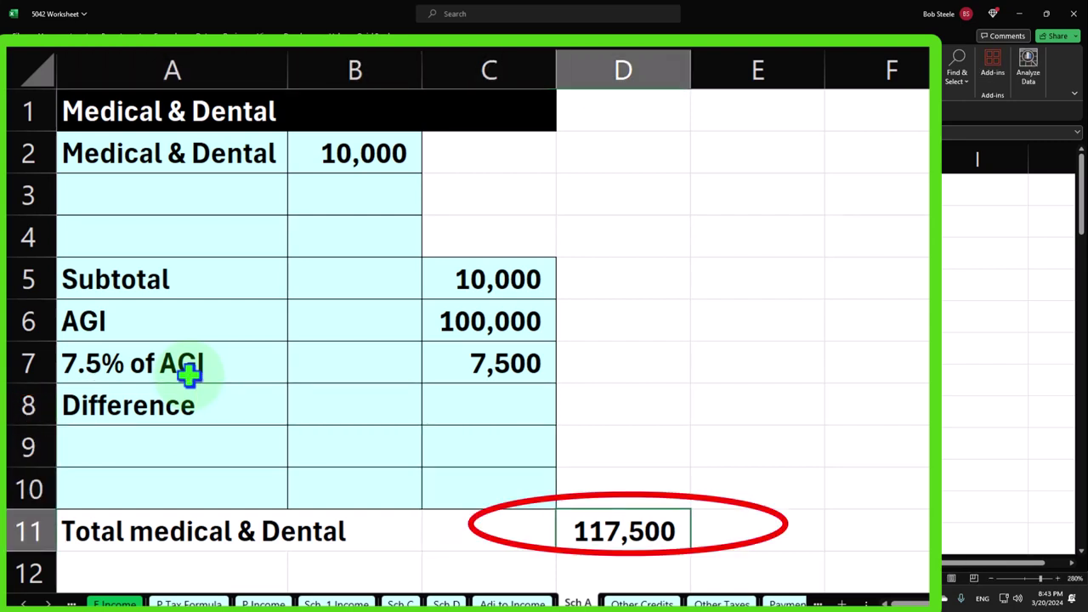
type("=")
key("Up")
key("Up")
key("Up")
key("Up")
key("Up")
key("Up")
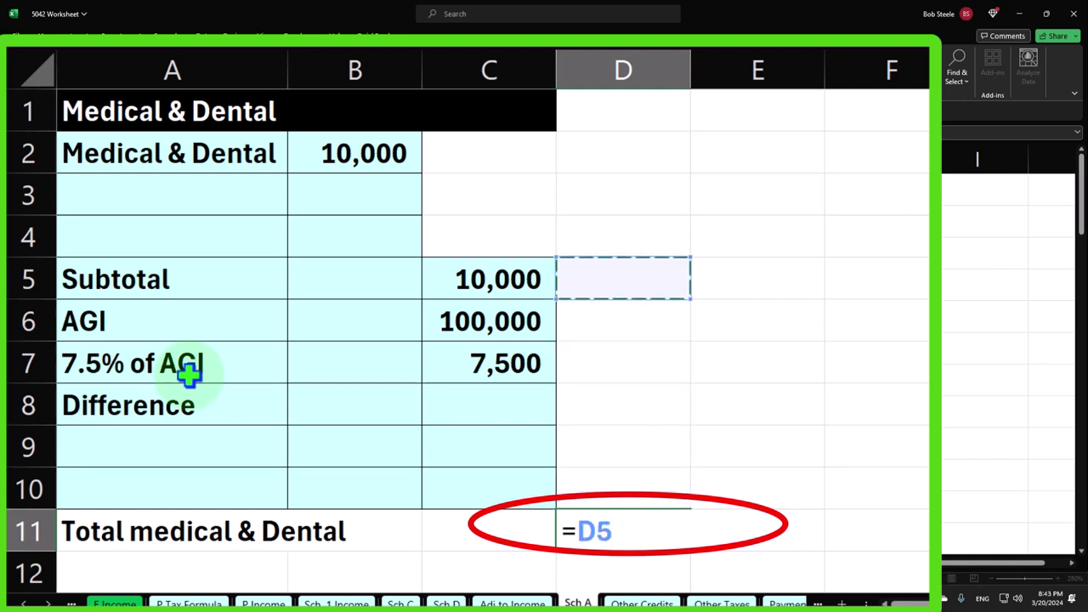
key("Left")
type("-")
key("Up")
key("Up")
key("Up")
key("Up")
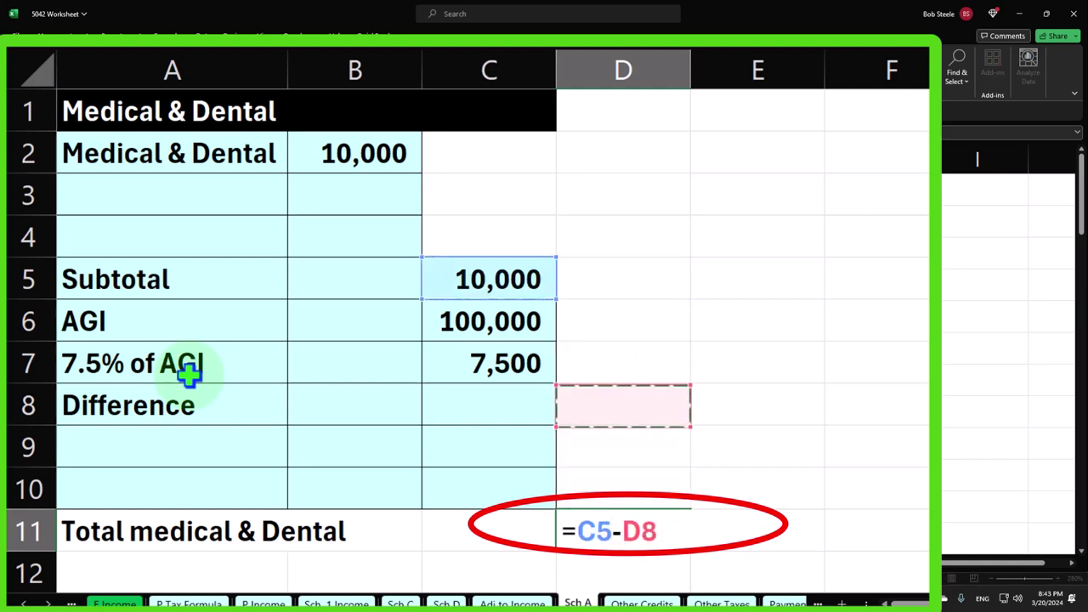
key("Left")
key("Return")
Step: Delete rows 8 through 10 of the Medical & Dental section and check the cell references in the total's formula
left_click(310, 444)
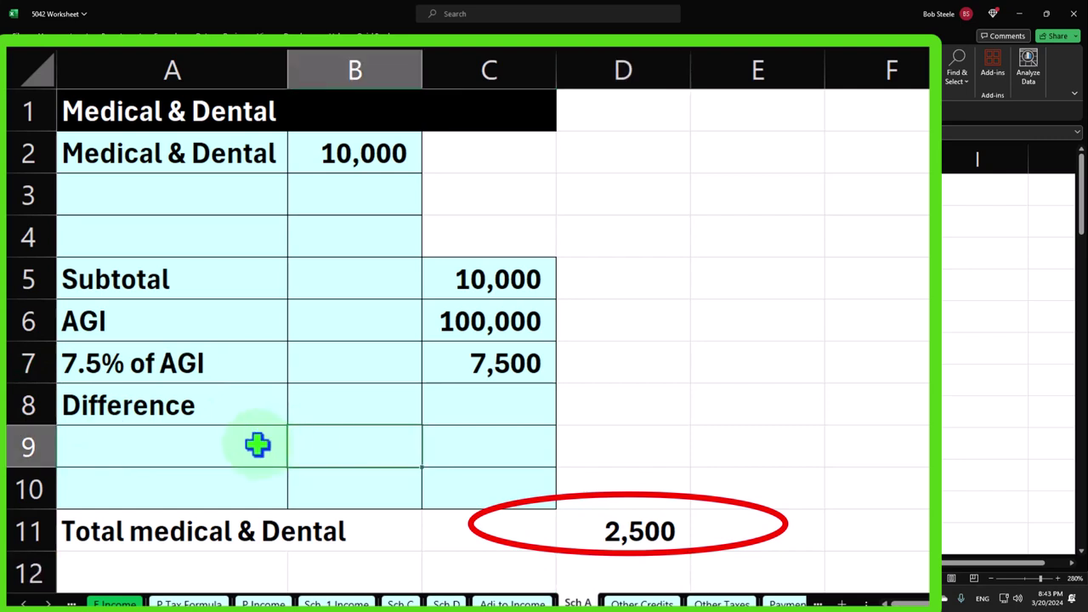
left_click_drag(32, 405, 45, 474)
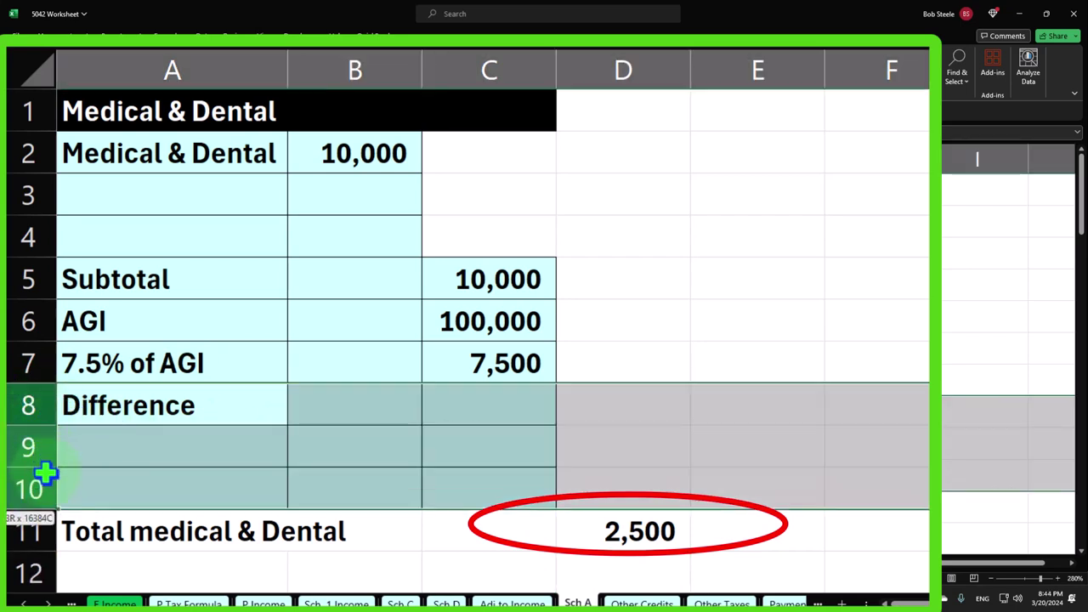
right_click(177, 444)
left_click(218, 331)
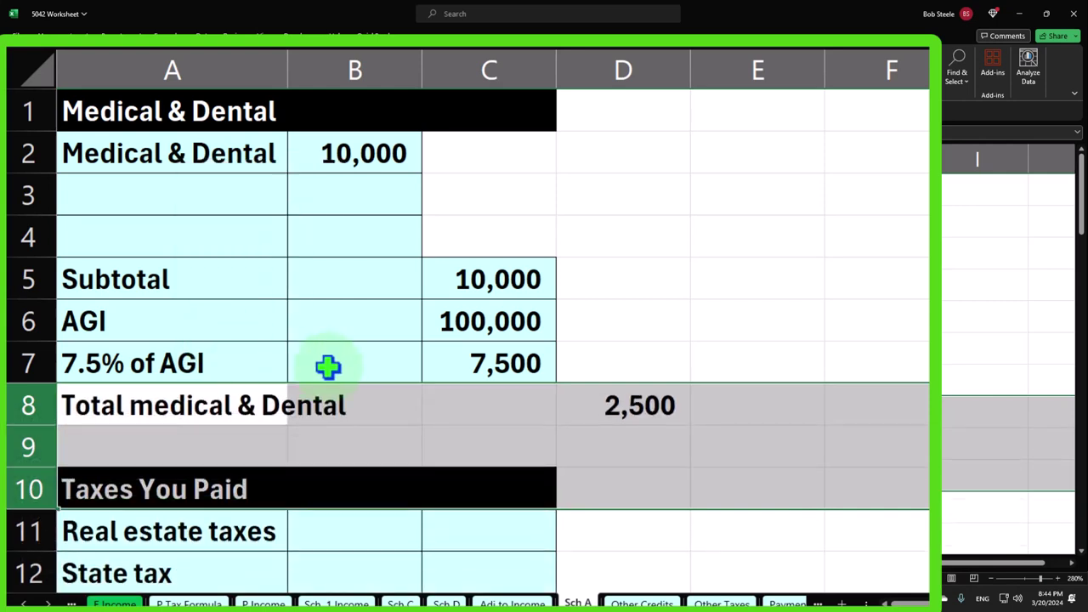
left_click(490, 374)
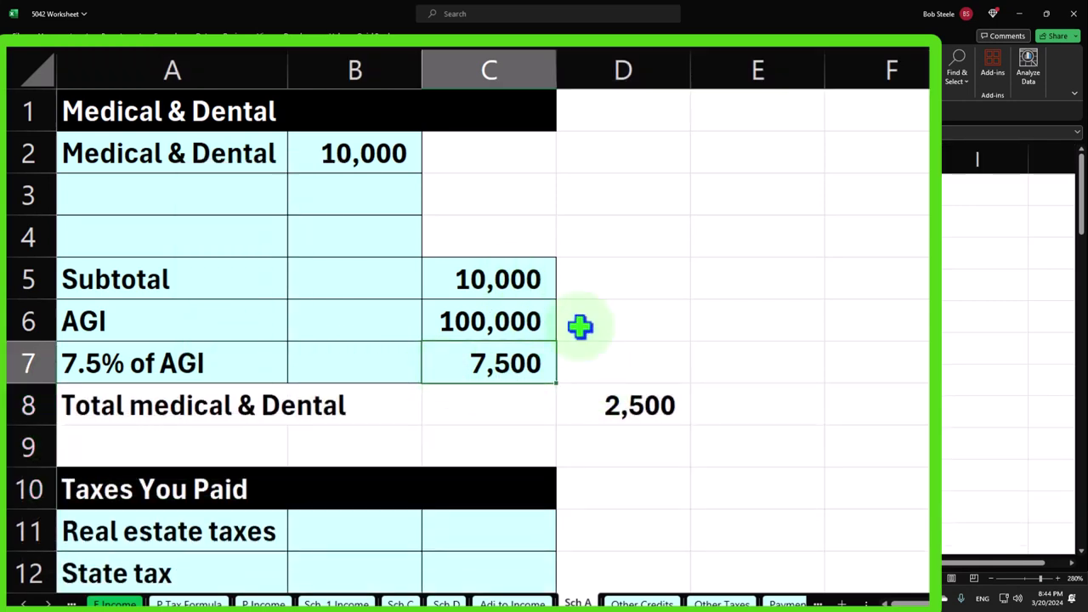
double_click(631, 408)
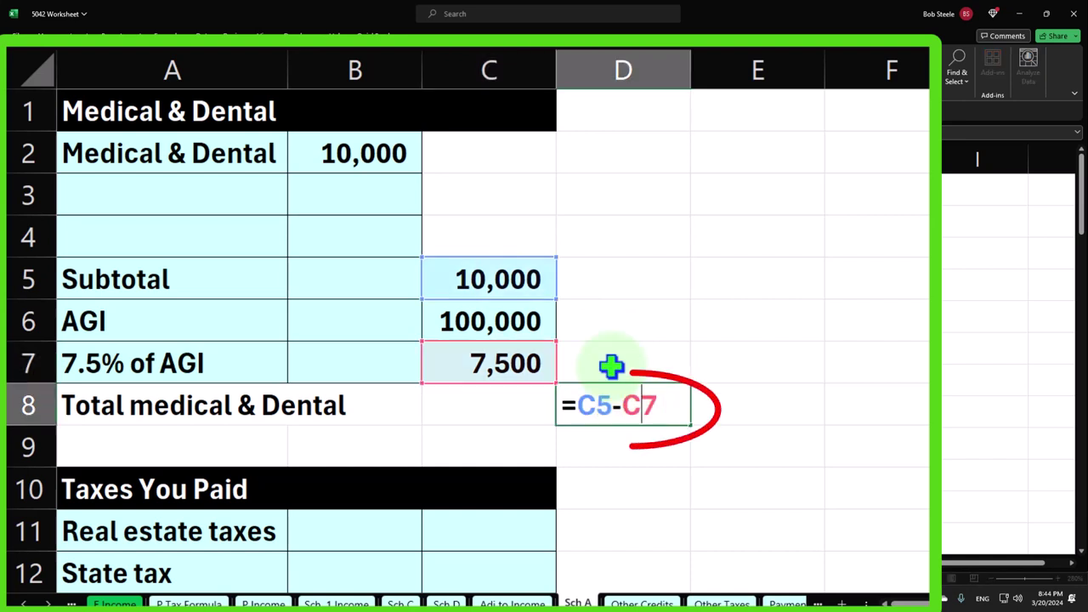
key("Return")
left_click(509, 368)
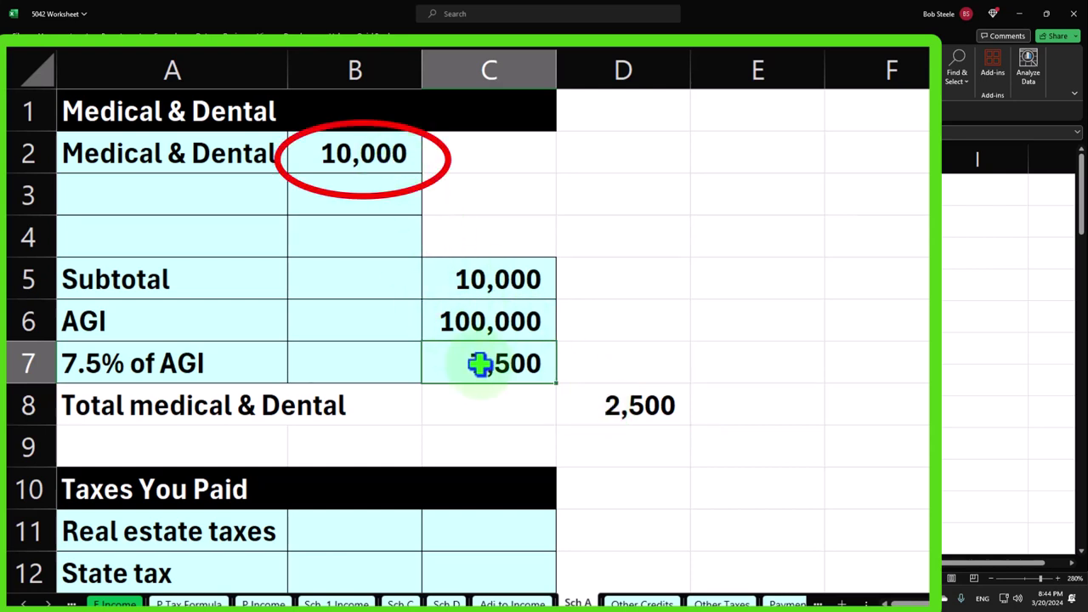
Step: Set the Medical & Dental expense in B2 to 2000 to test the total with an amount below the AGI threshold
left_click(388, 160)
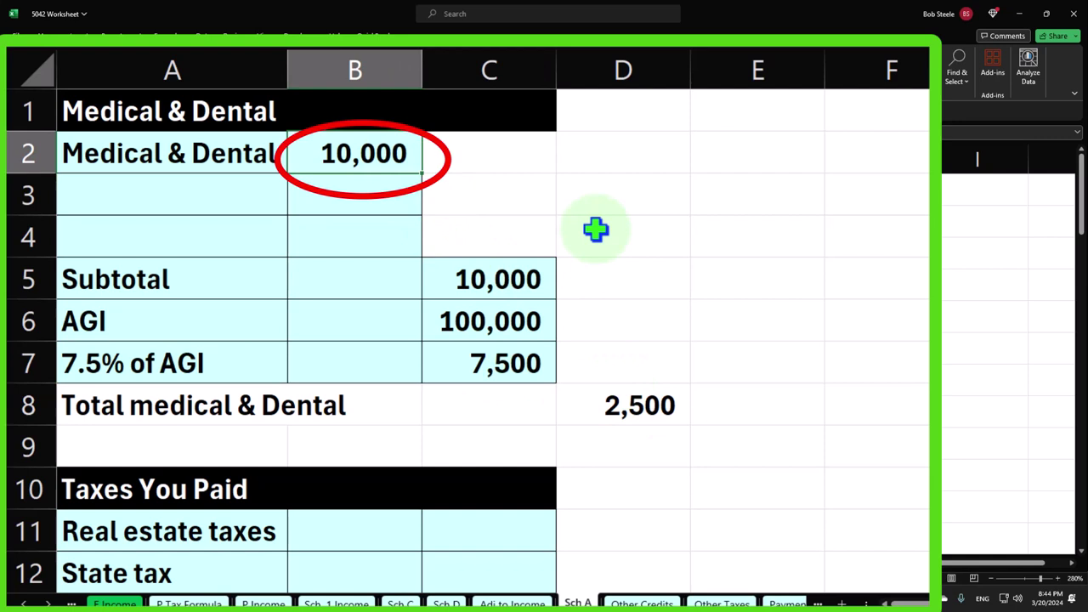
key("F2")
key("BackSpace")
key("BackSpace")
key("BackSpace")
key("BackSpace")
key("BackSpace")
type("2000")
key("Return")
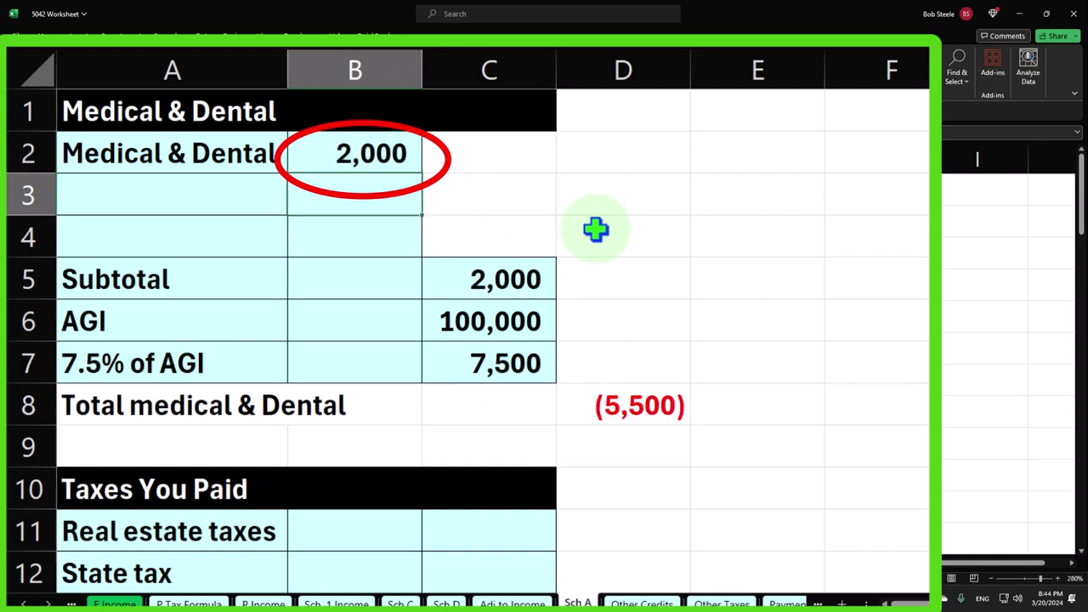
Step: Enter the formula =IF(C5-C7>0,C5-C7,0) in D8 so the medical and dental total cannot fall below zero
left_click(636, 401)
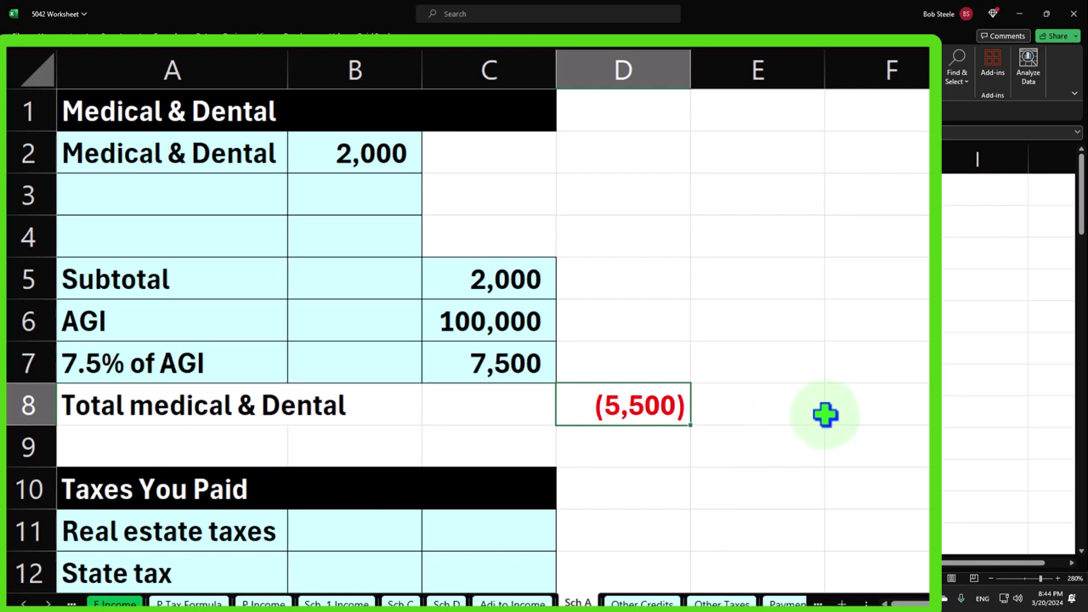
type("=if")
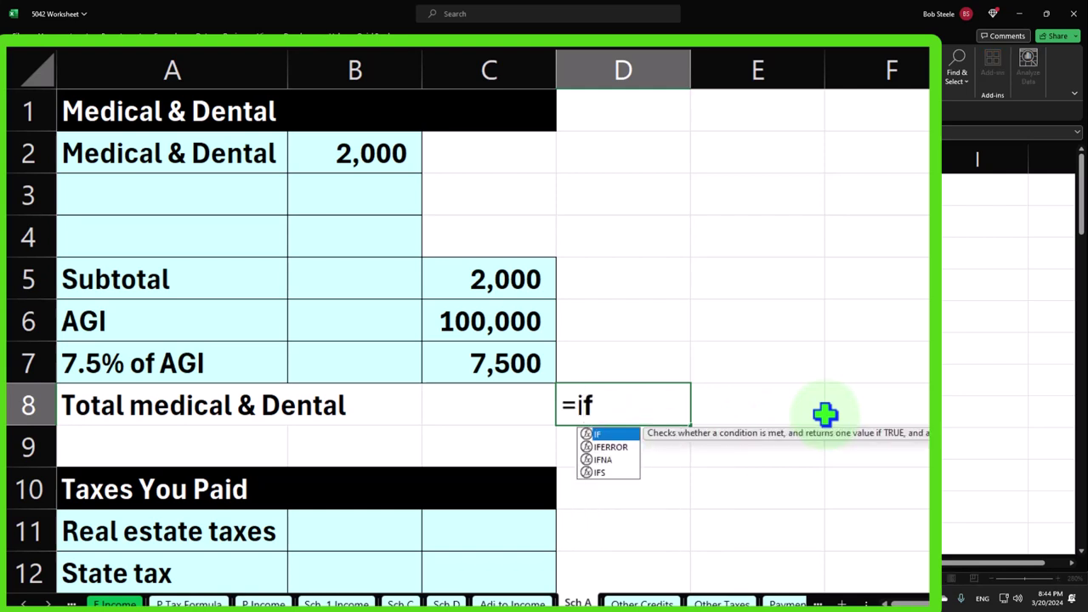
type("(")
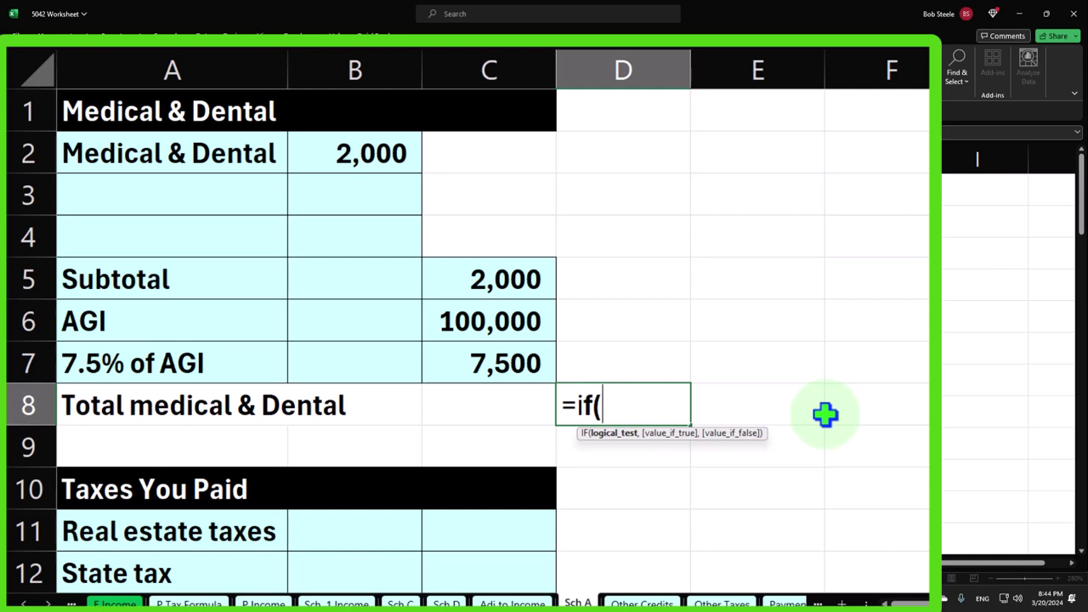
left_click(505, 277)
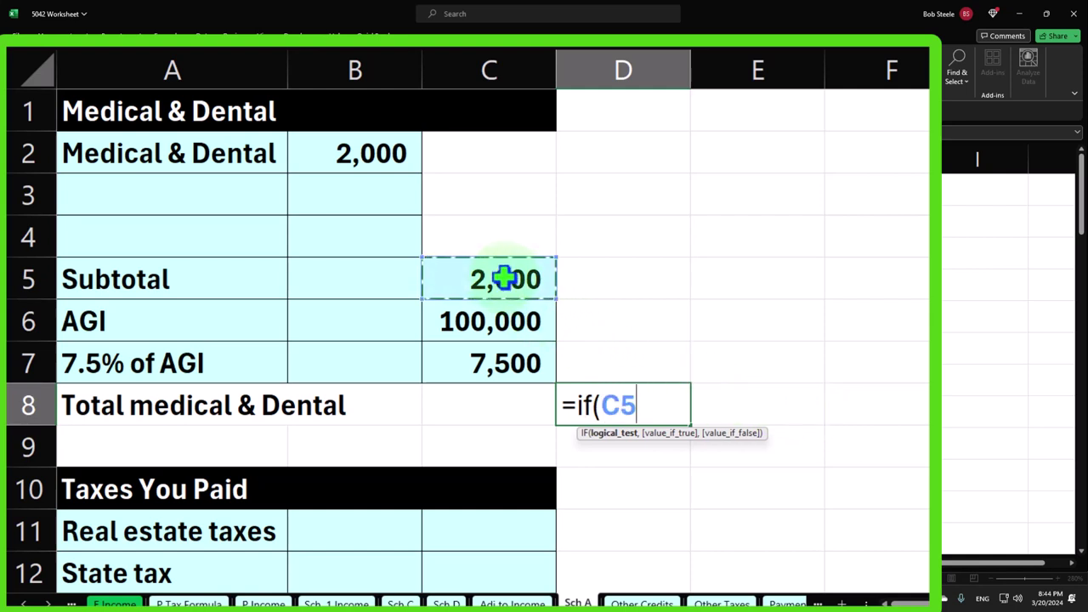
type("-")
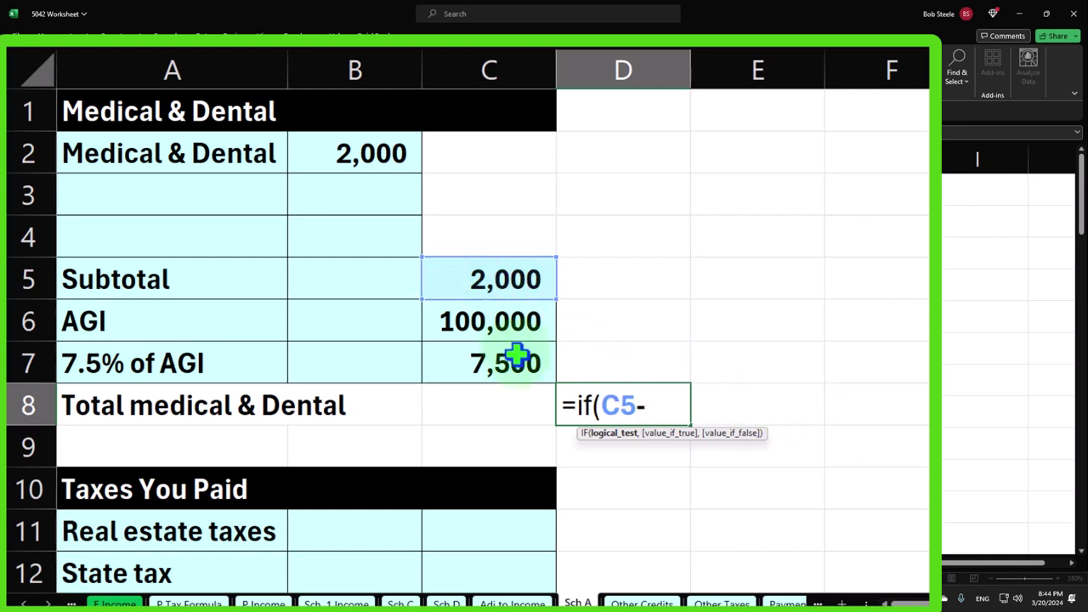
left_click(515, 360)
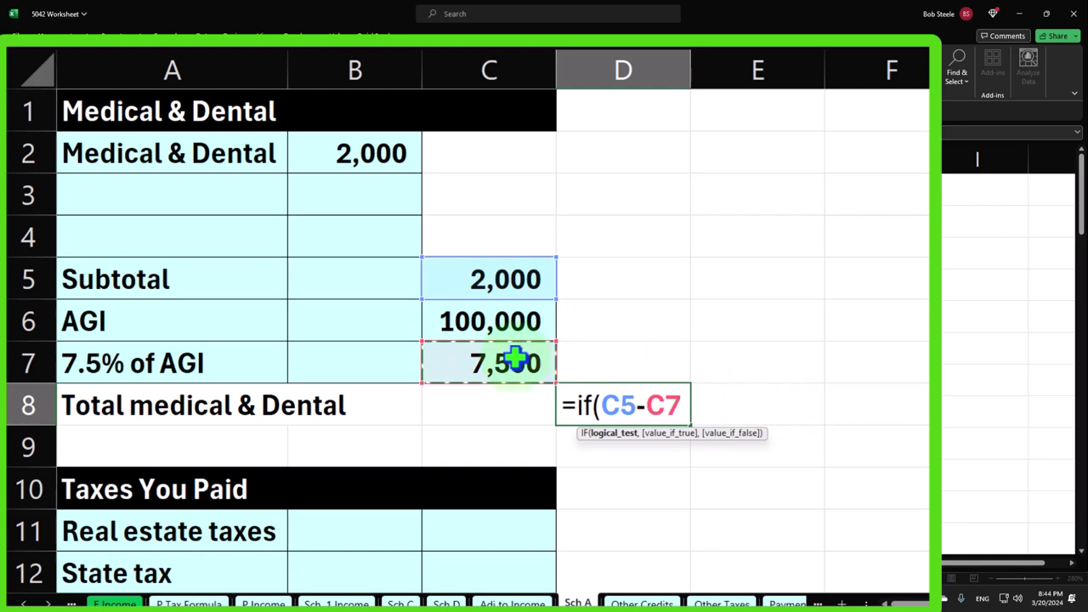
type(">")
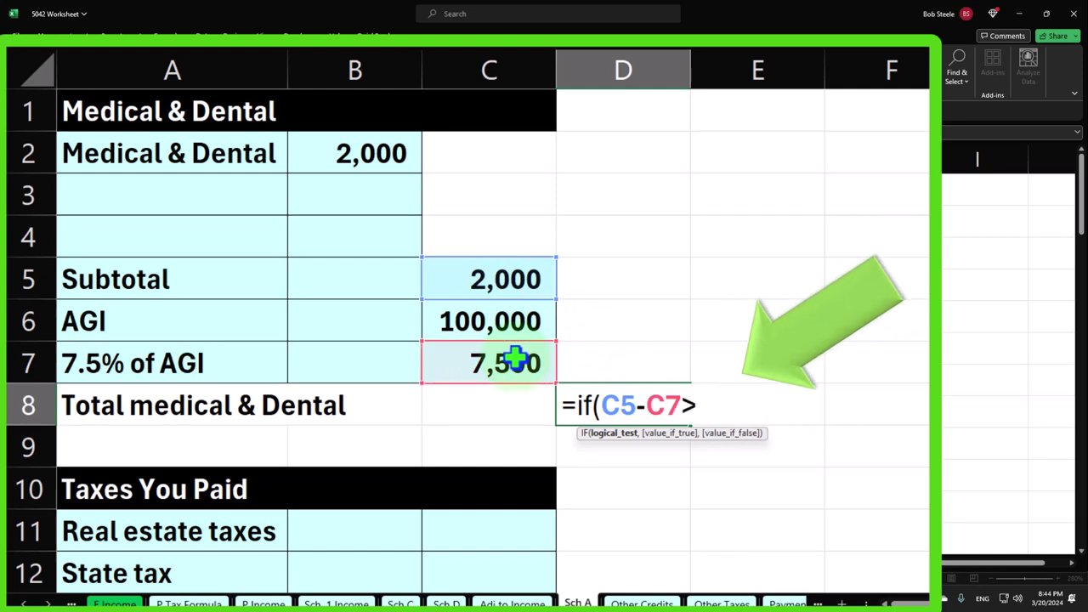
type("0")
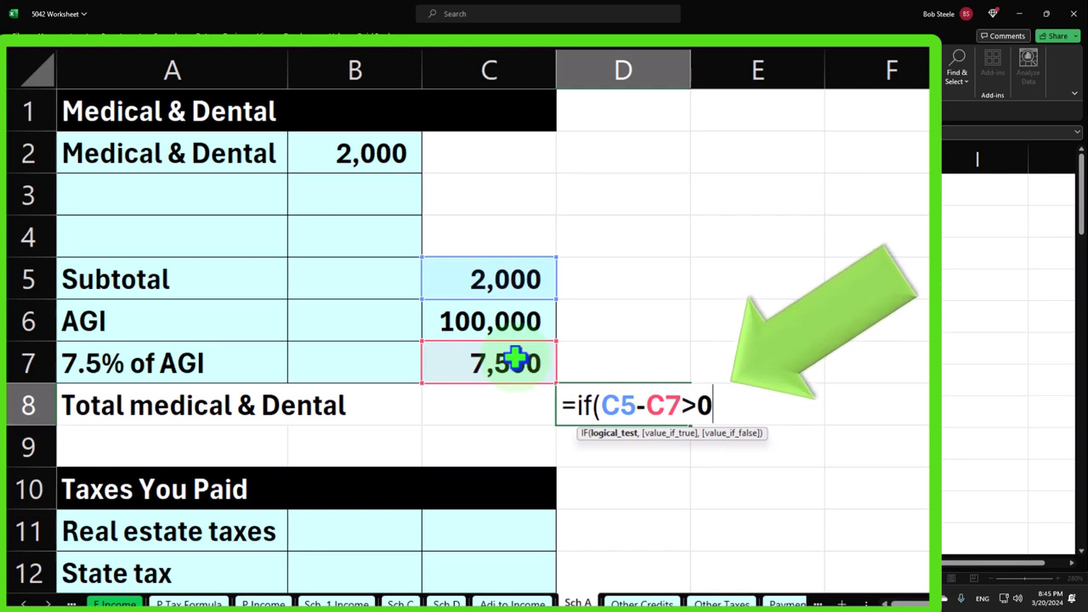
type(",")
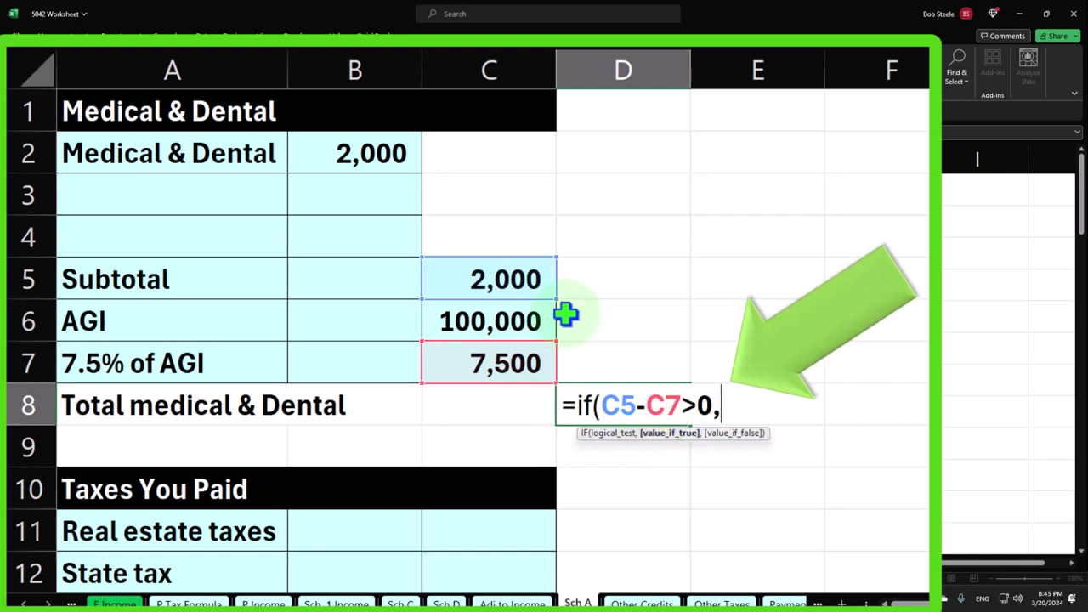
left_click(513, 274)
type("-")
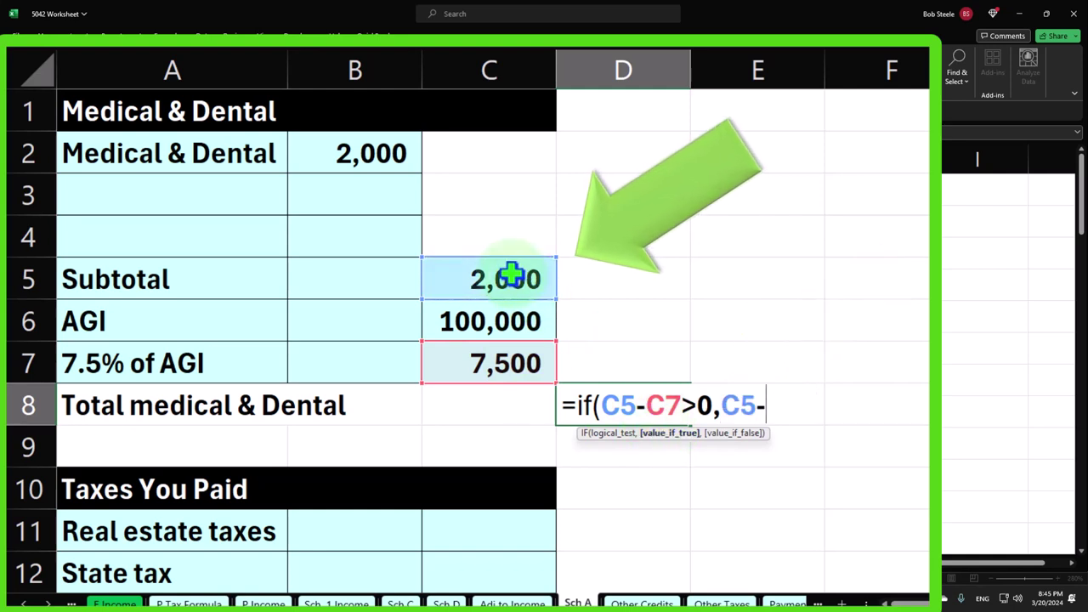
left_click(515, 361)
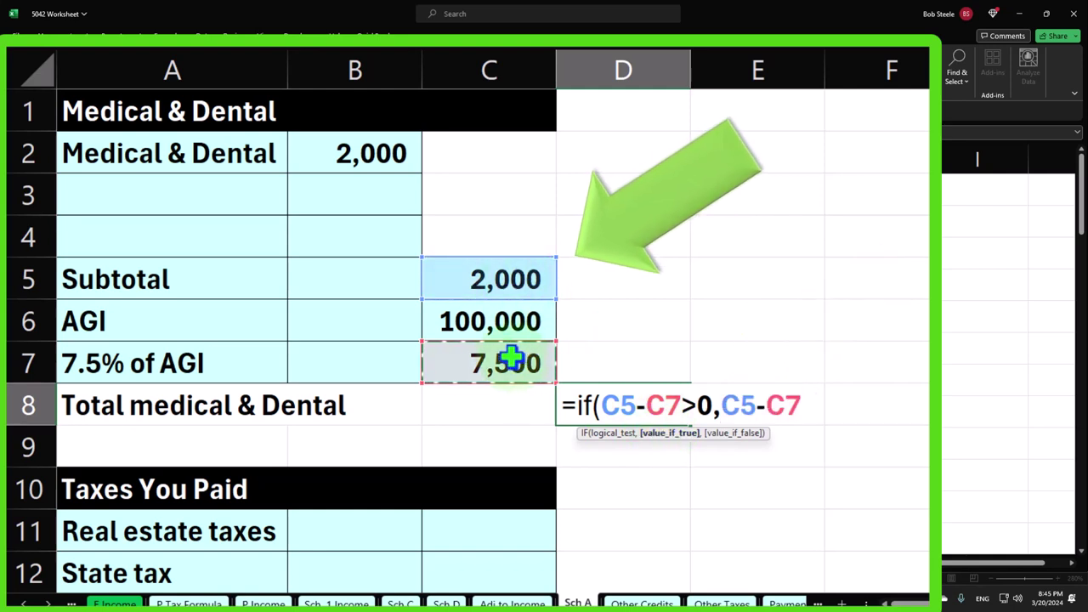
type(",")
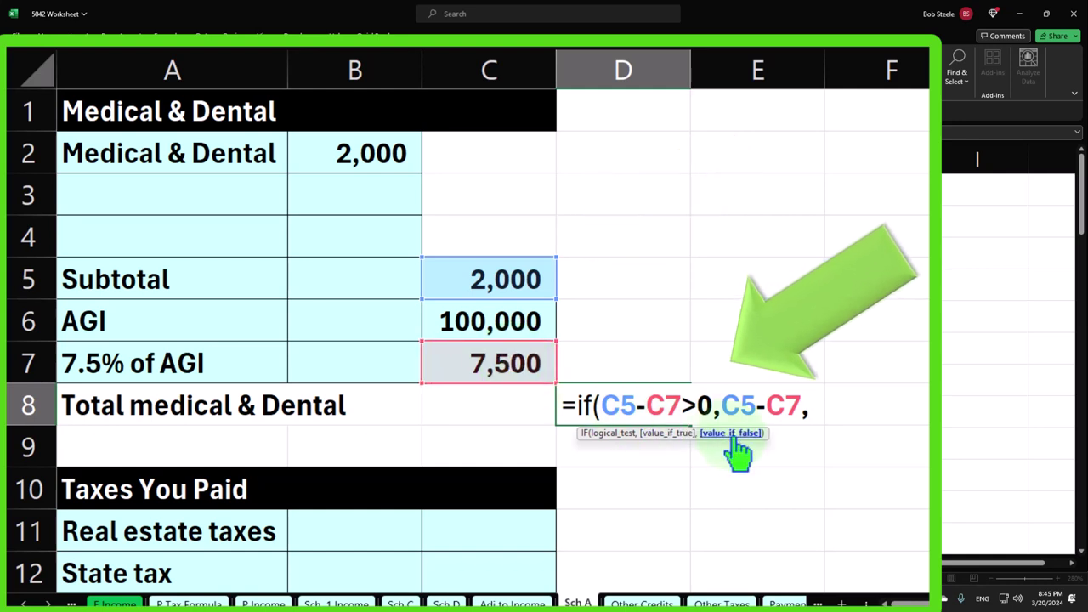
type("0")
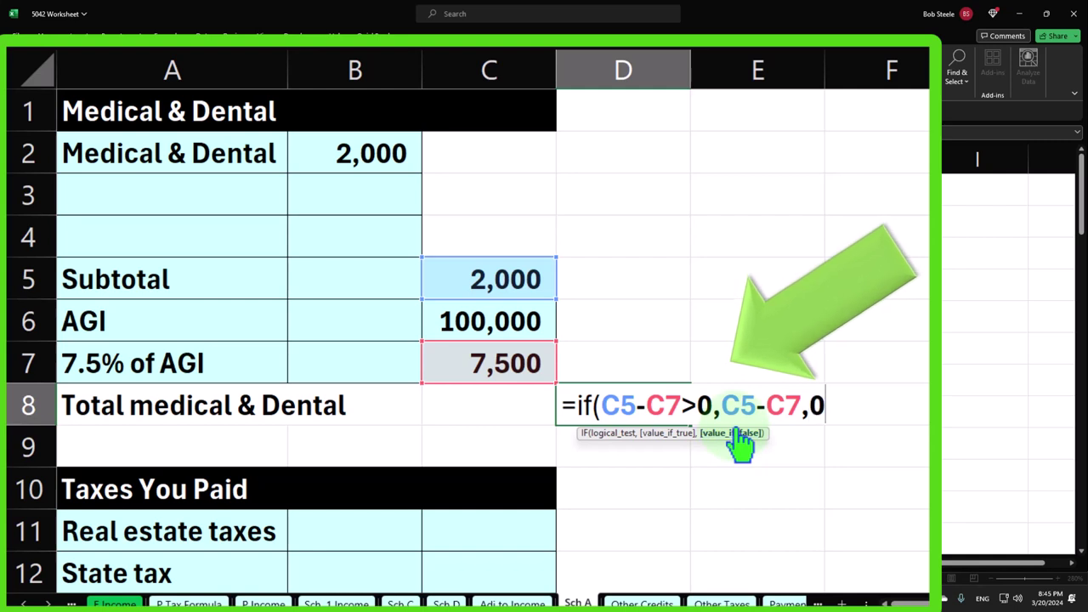
type(")")
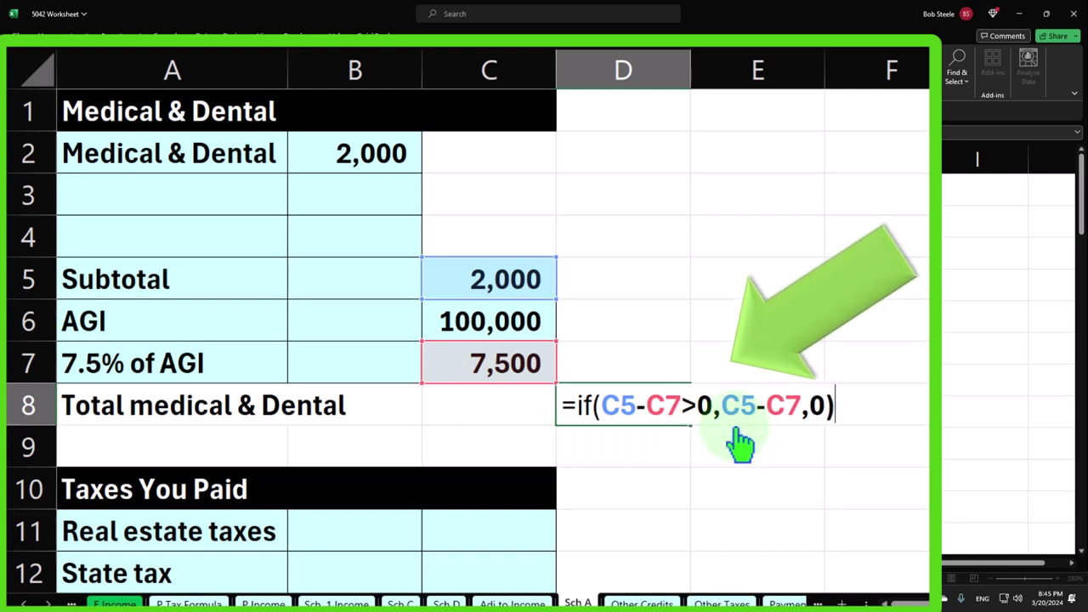
key("Return")
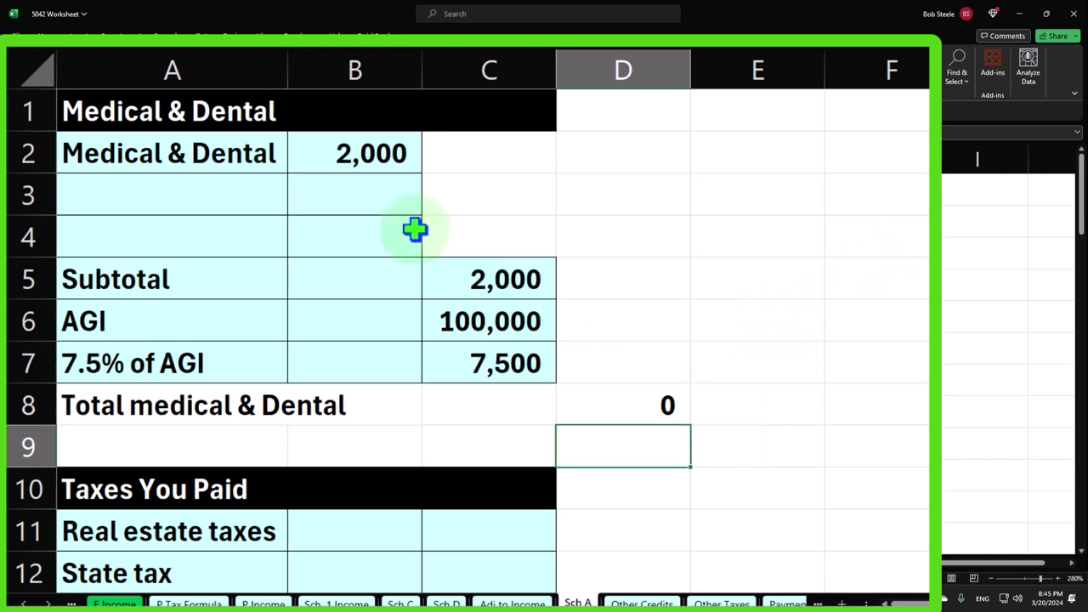
Step: Set the Medical & Dental expense in B2 back to 10,000 and check the total in D8
left_click(367, 153)
type("10")
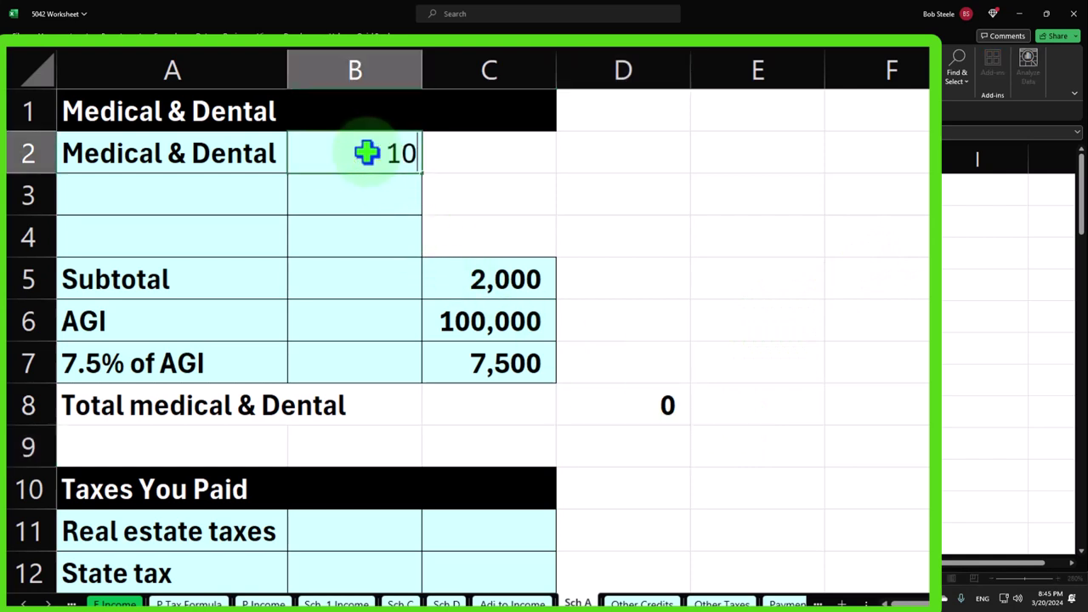
type(",000")
key("Return")
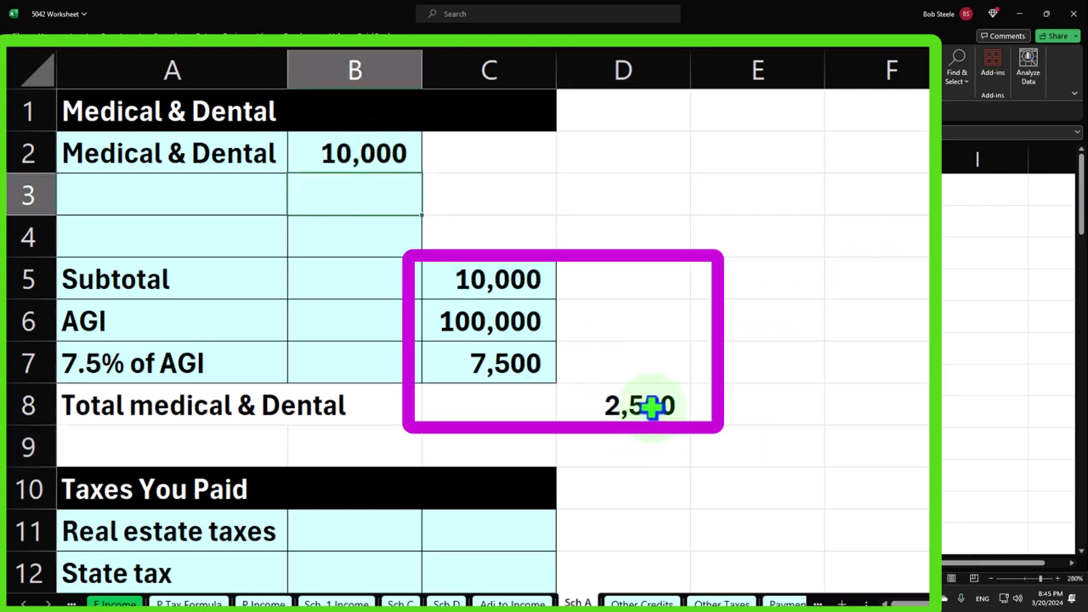
left_click(650, 406)
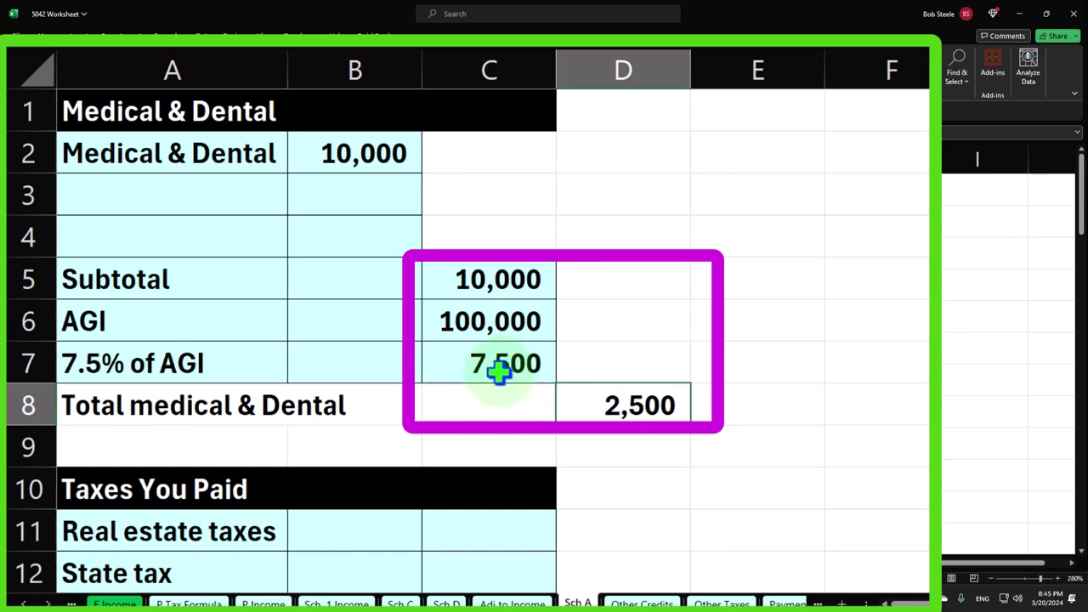
scroll(499, 371, "down", 4)
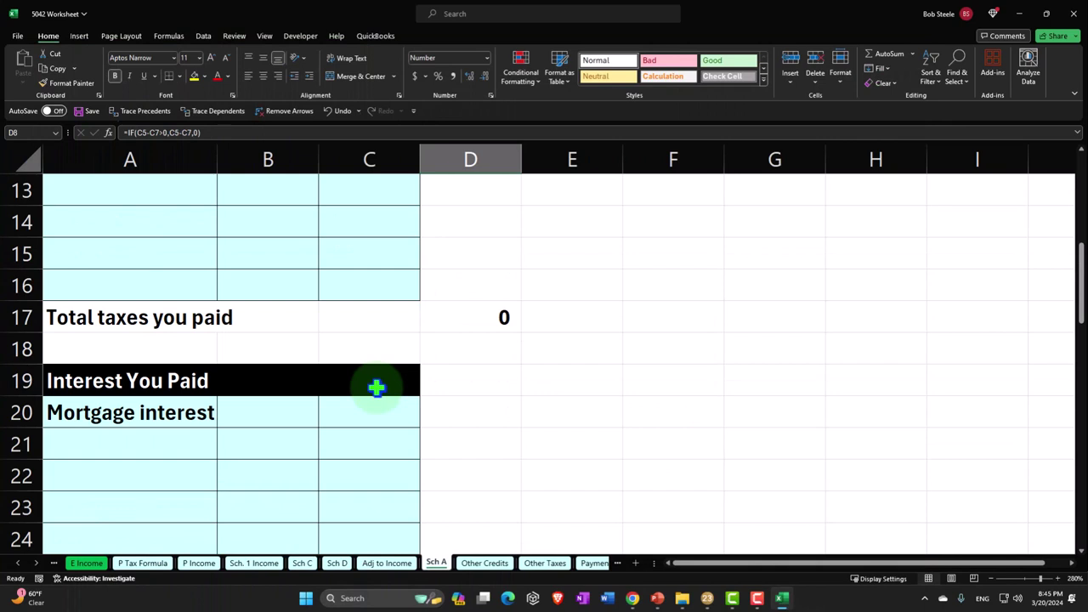
scroll(376, 387, "down", 5)
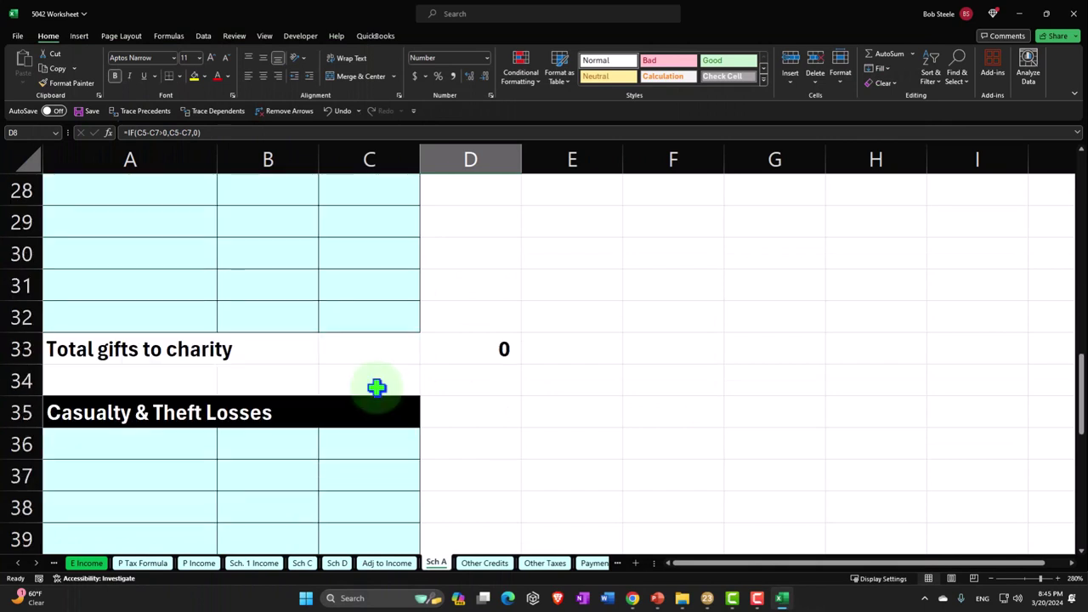
scroll(376, 387, "up", 3)
scroll(377, 387, "up", 1)
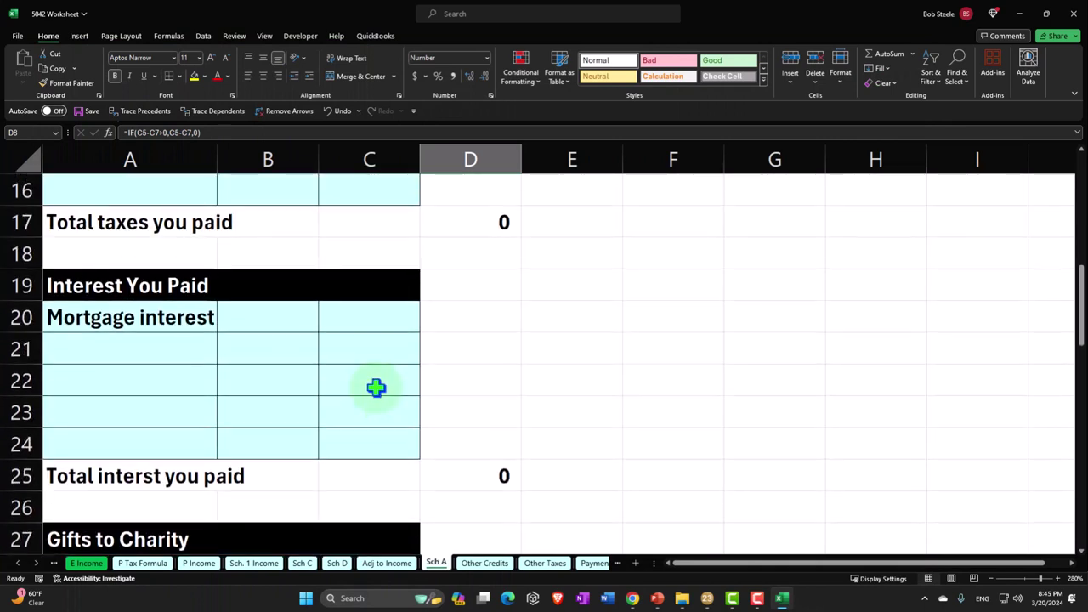
Step: Enter 12,000 as the mortgage interest in C20 of the Interest You Paid section
left_click(314, 328)
left_click(463, 267)
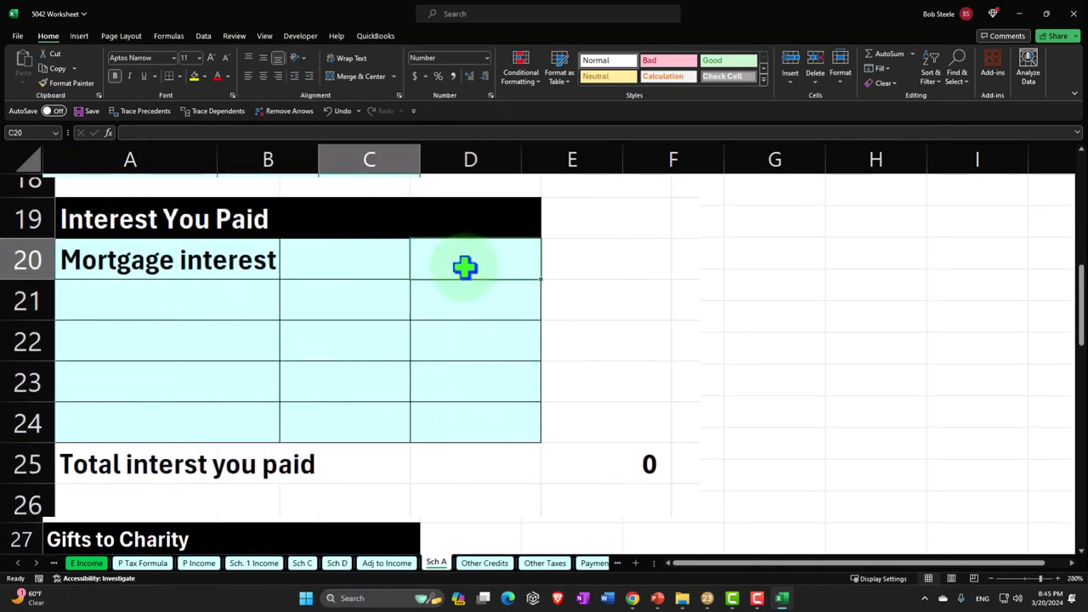
type("12000")
key("Return")
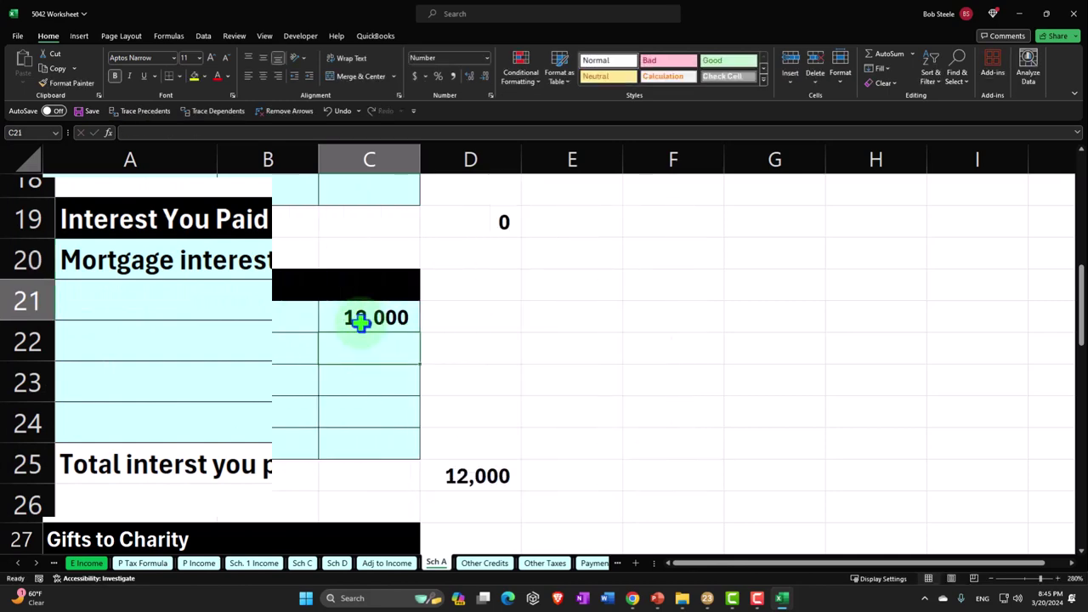
Step: Enter 6,000 for the real estate taxes in C11 of the Taxes You Paid section
scroll(365, 340, "down", 4)
scroll(366, 344, "down", 2)
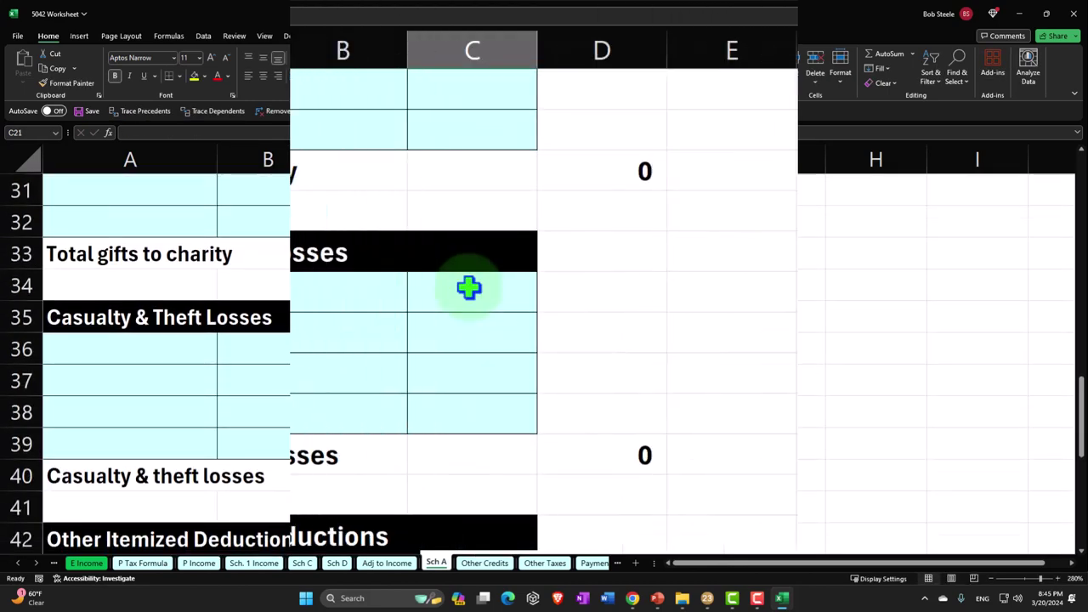
scroll(365, 345, "up", 7)
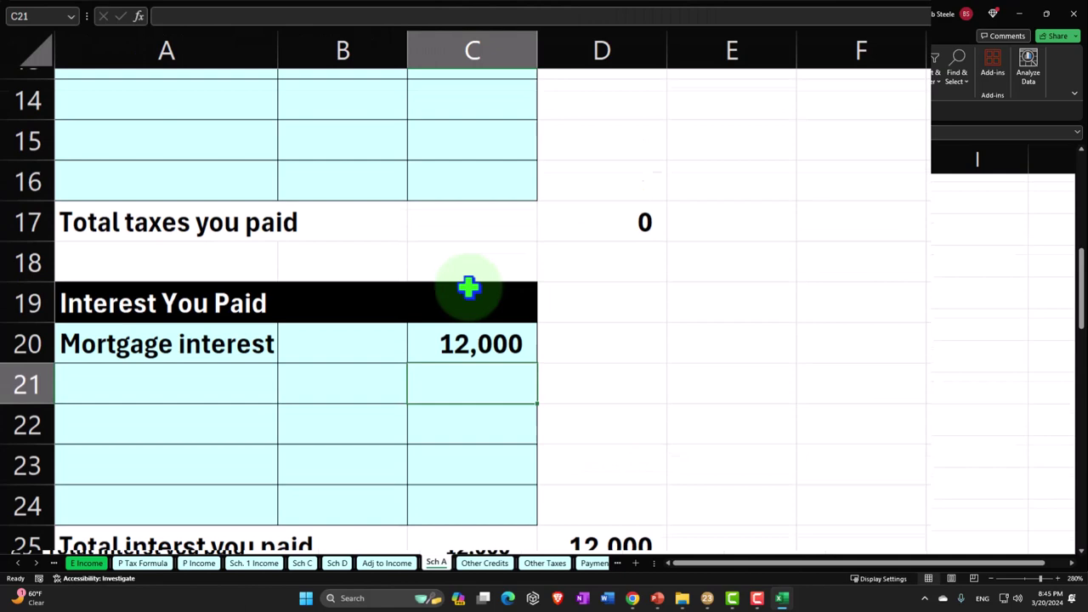
scroll(469, 287, "up", 3)
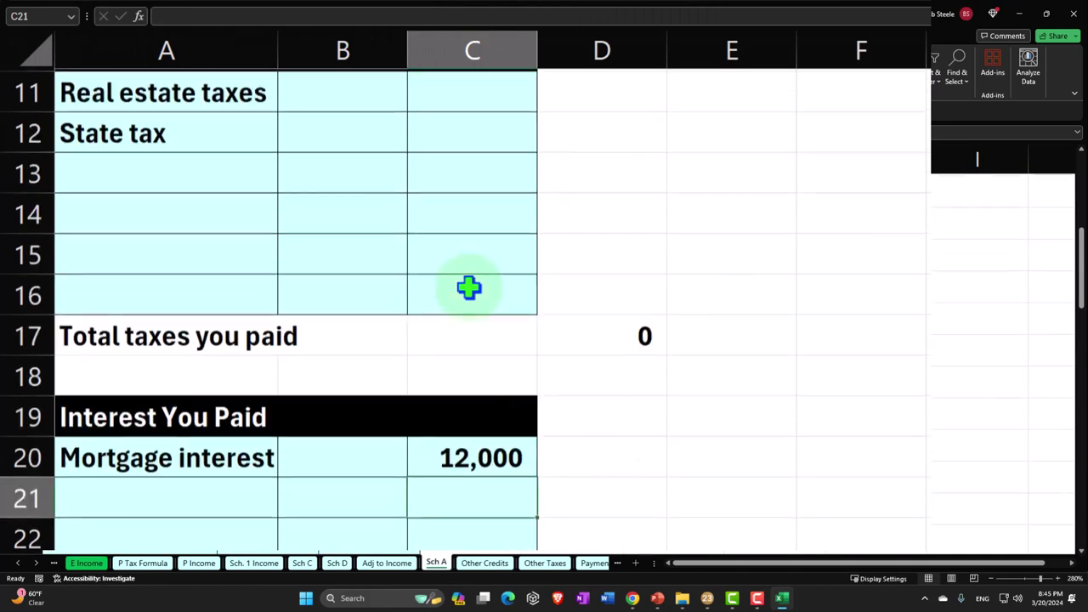
left_click(467, 246)
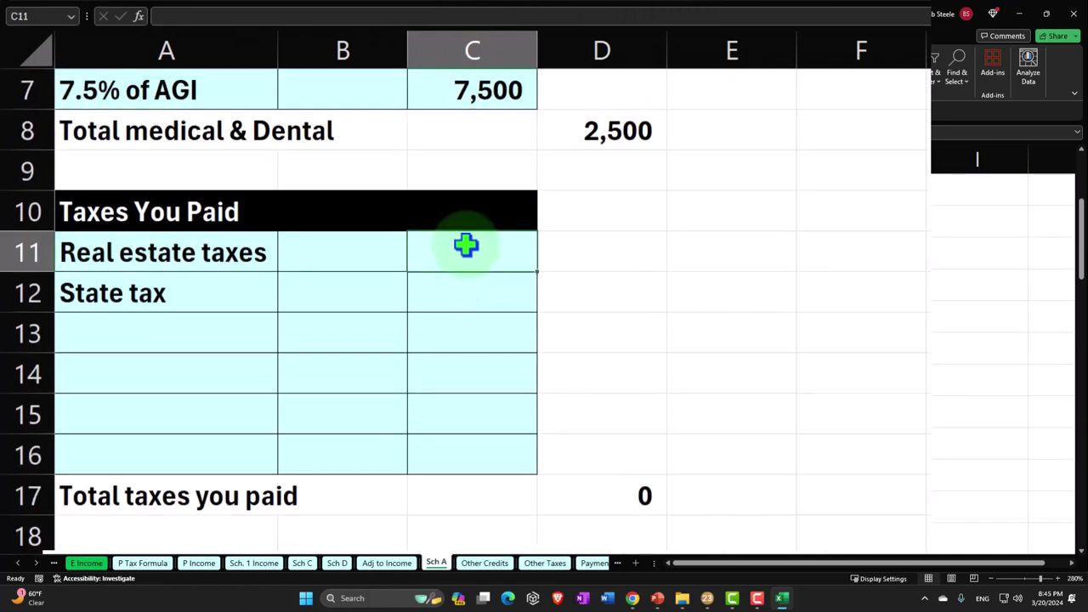
type("6000")
key("Return")
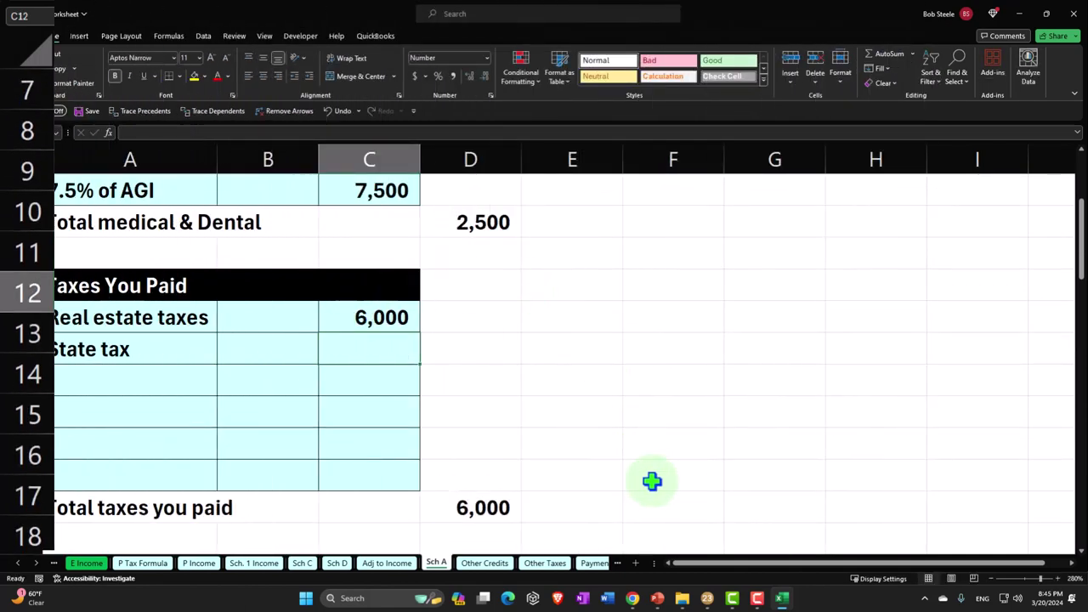
Step: Check the state tax amount in the Lacerte return and enter 1,205 for State tax in C12 of the worksheet
left_click(706, 598)
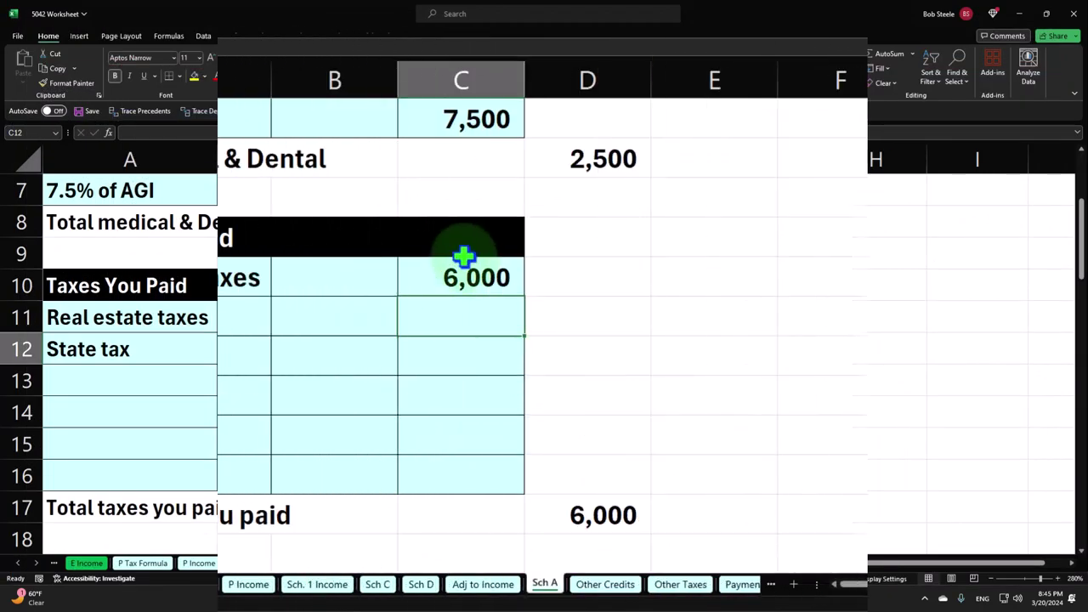
type("1")
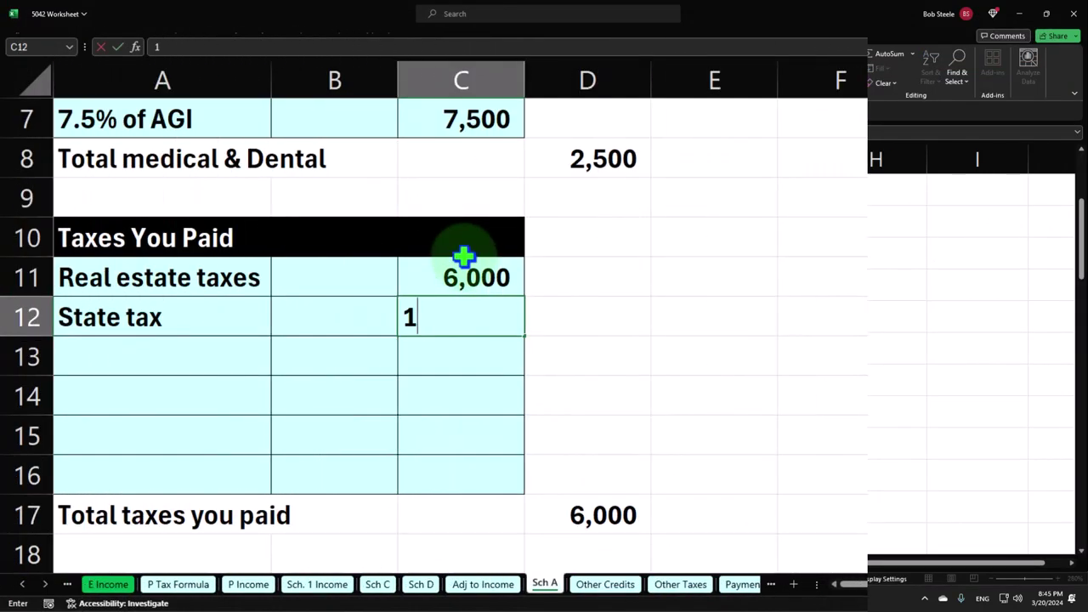
type(",205")
key("Return")
left_click(574, 323)
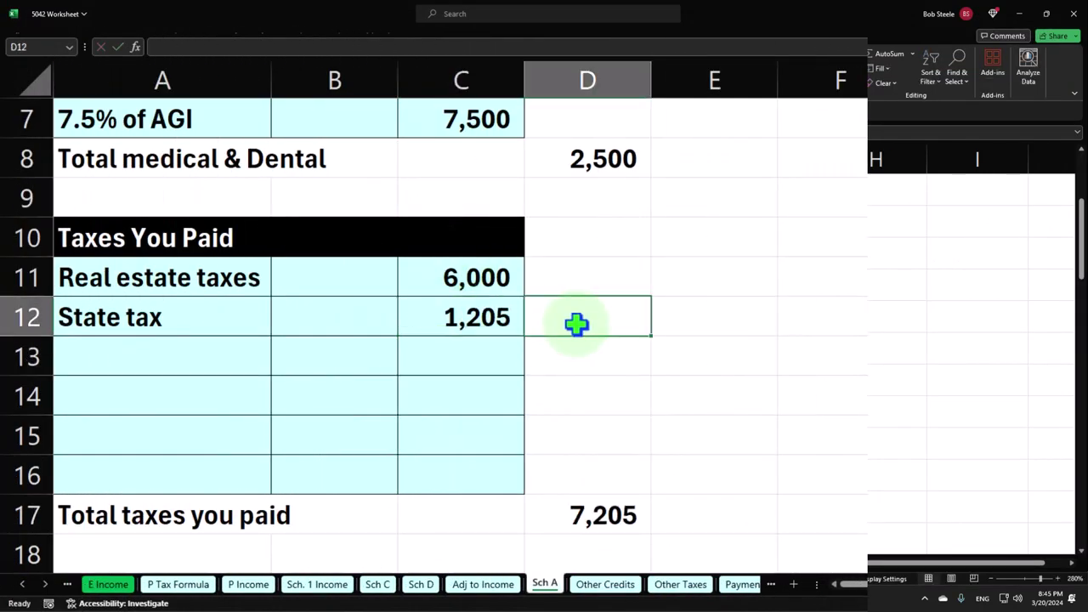
Step: Check the totals for taxes paid, interest paid and all itemized deductions on the Sch A sheet
scroll(576, 323, "down", 1)
left_click(621, 394)
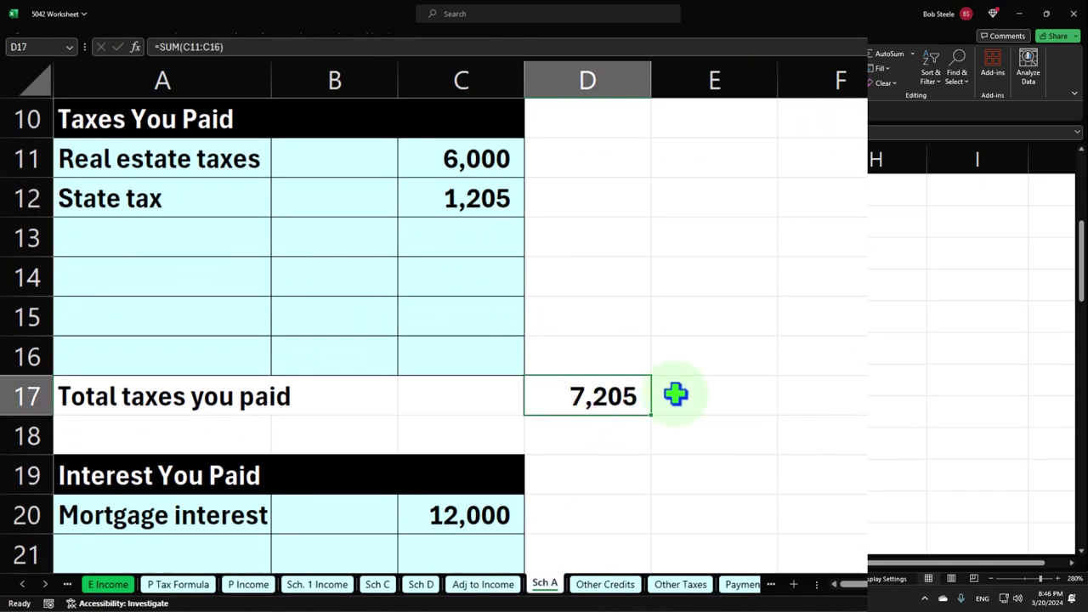
scroll(675, 394, "down", 3)
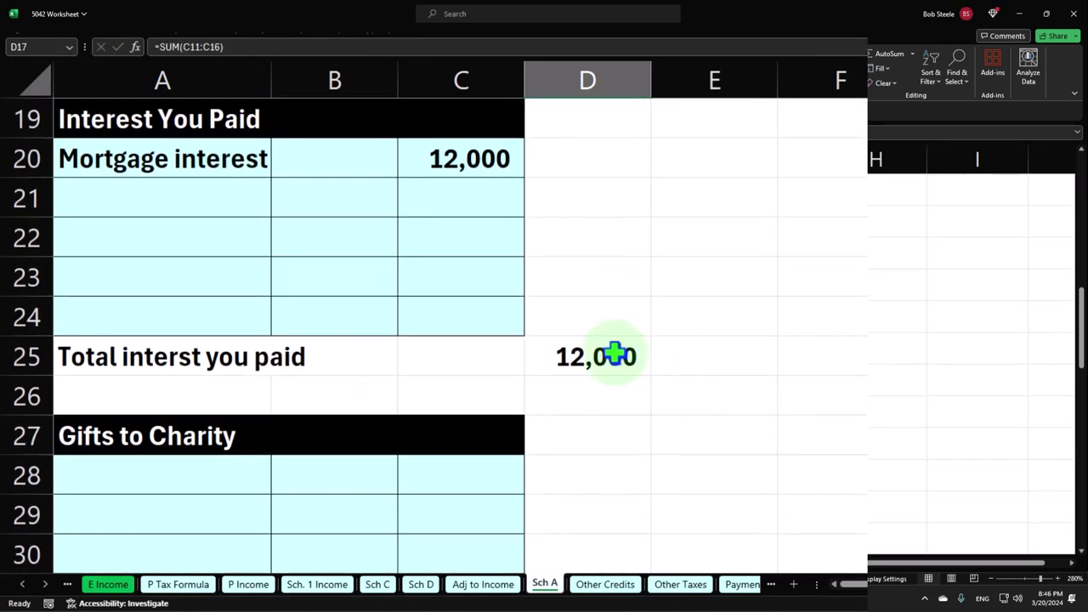
left_click(611, 354)
scroll(612, 355, "down", 3)
scroll(615, 353, "down", 5)
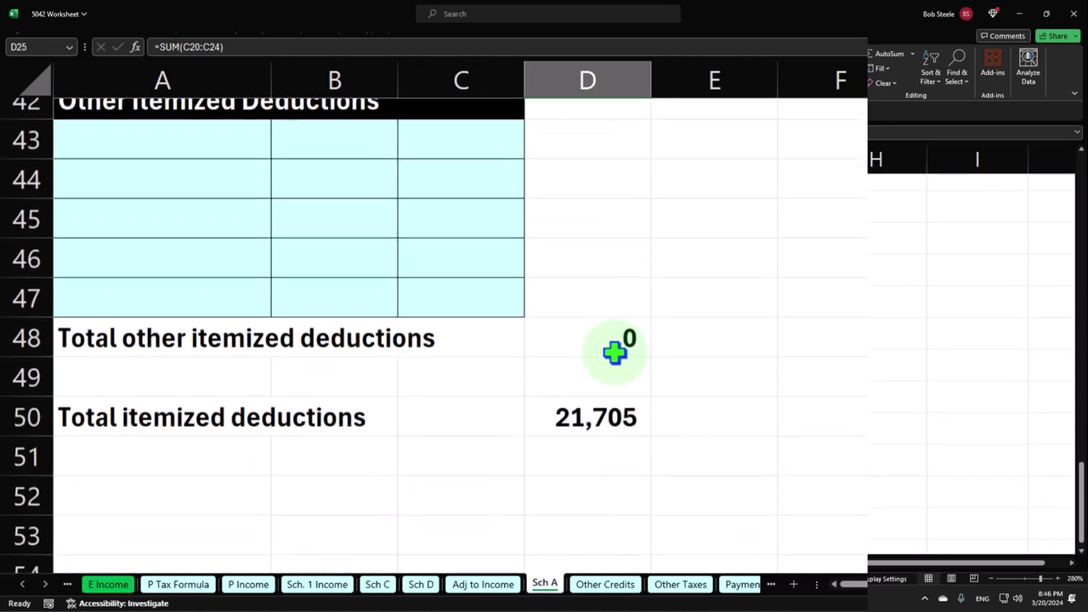
left_click(613, 393)
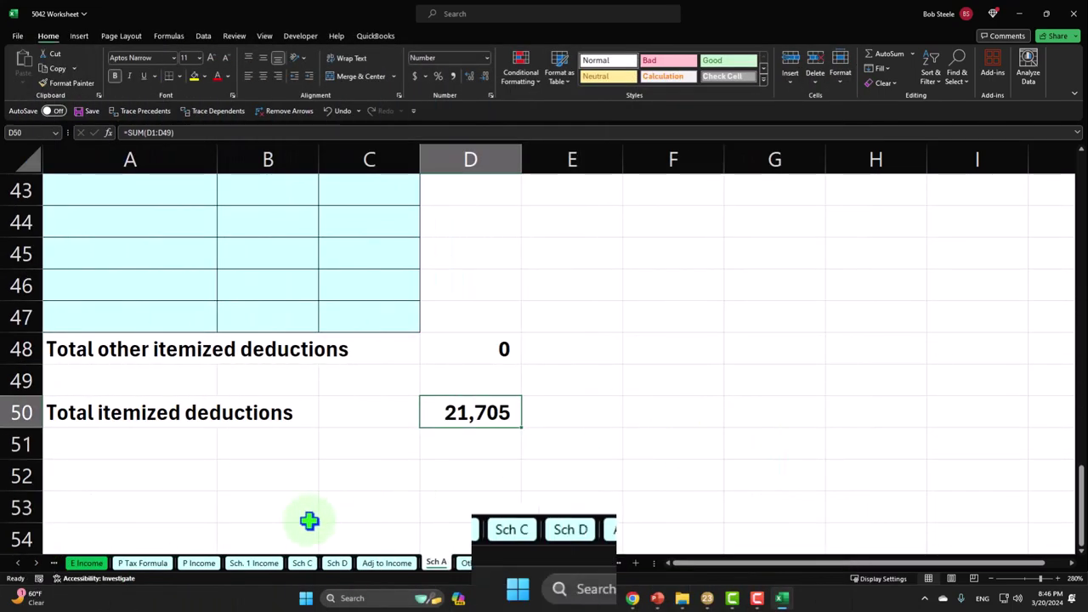
Step: Review the itemized, standard and greater-of deduction formulas and the taxable income formula on the P Tax Formula sheet
left_click(145, 563)
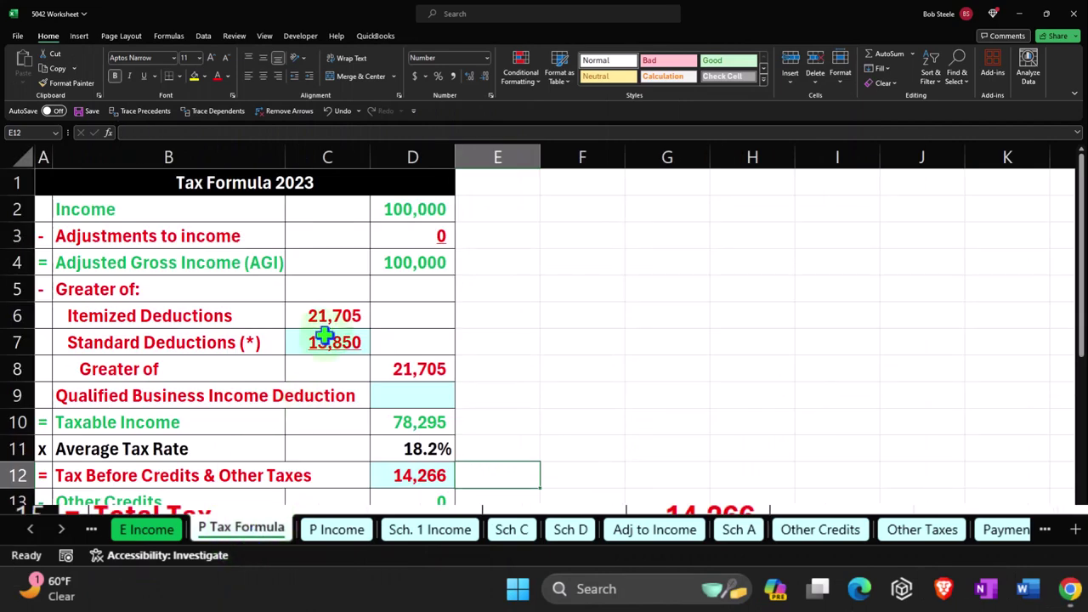
left_click(350, 313)
key("Down")
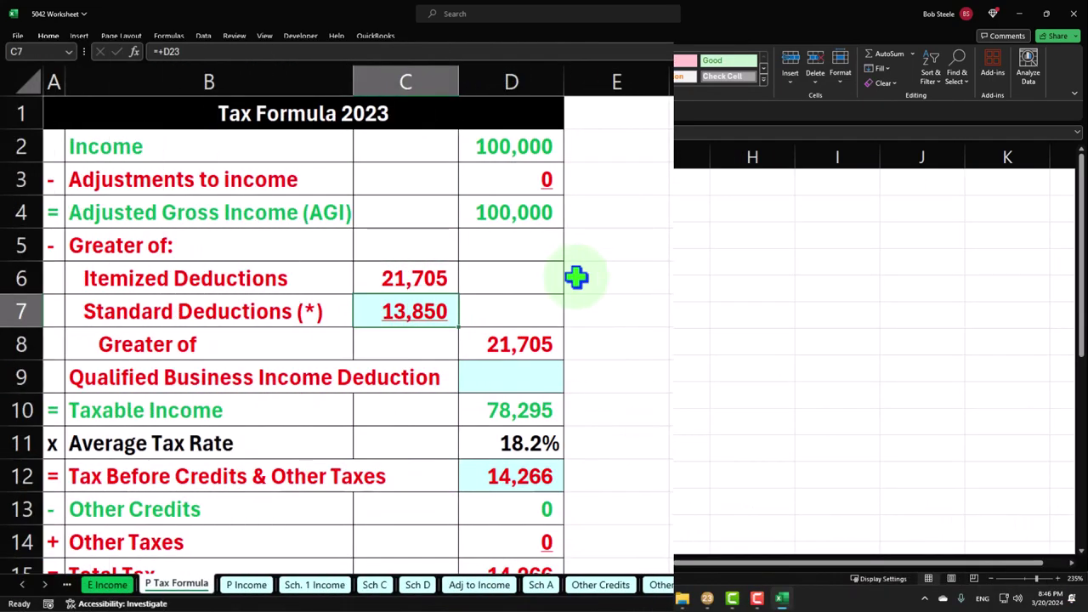
key("Down")
key("Right")
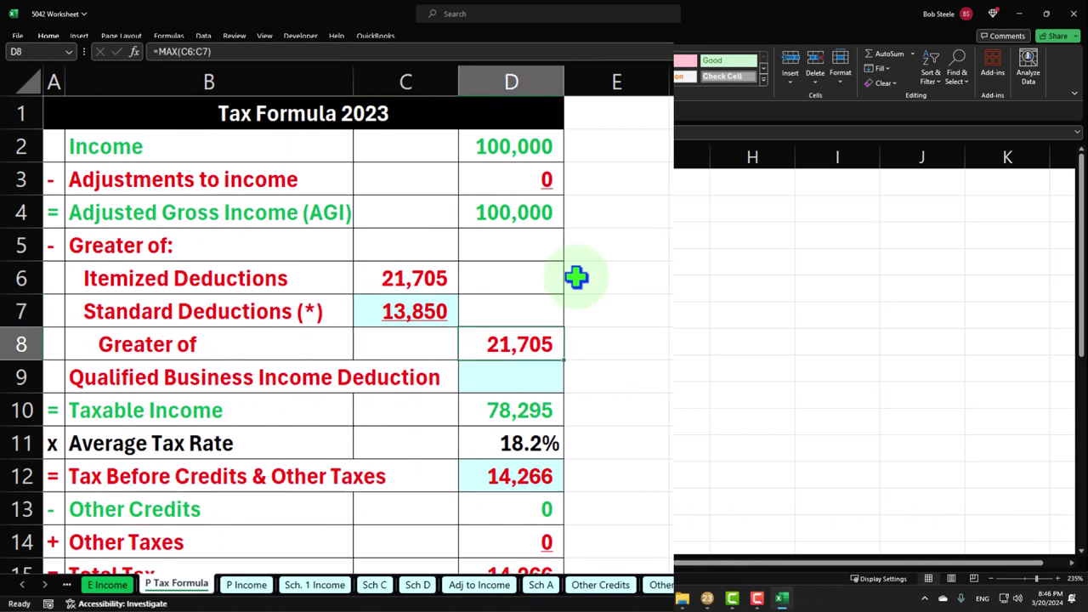
double_click(558, 346)
key("Return")
key("Up")
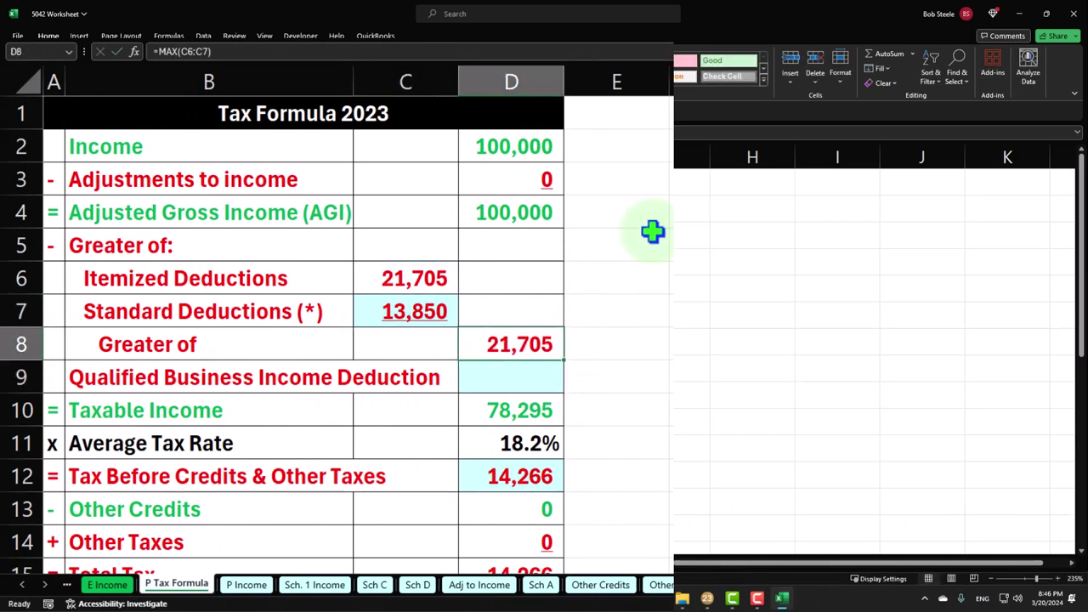
left_click(549, 409)
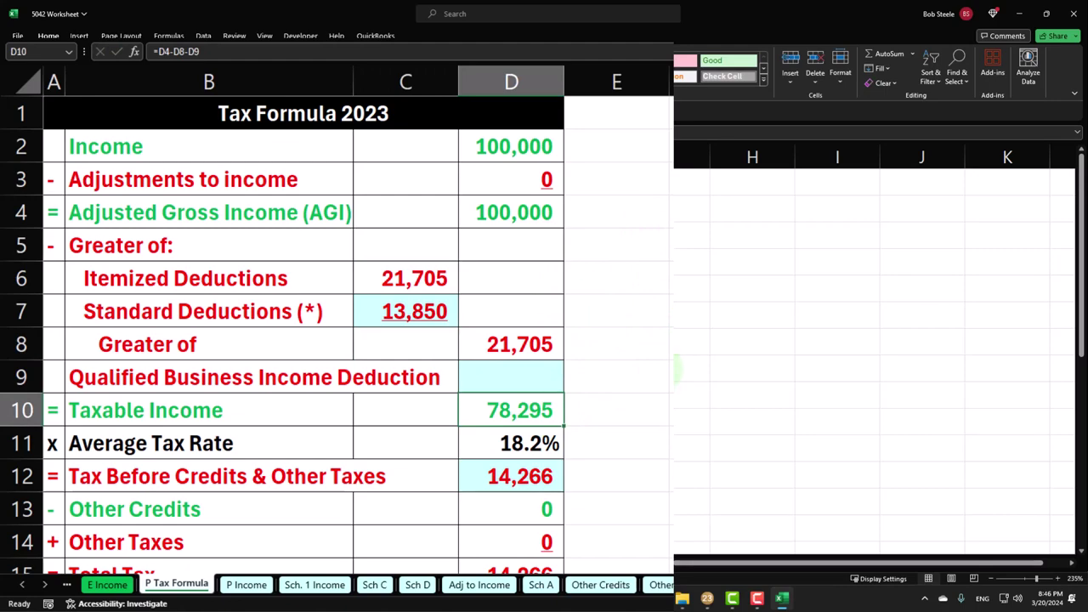
Step: Switch to Lacerte and review Form 1040's deduction and taxable income lines on page 1 and the tax on page 2
left_click(781, 598)
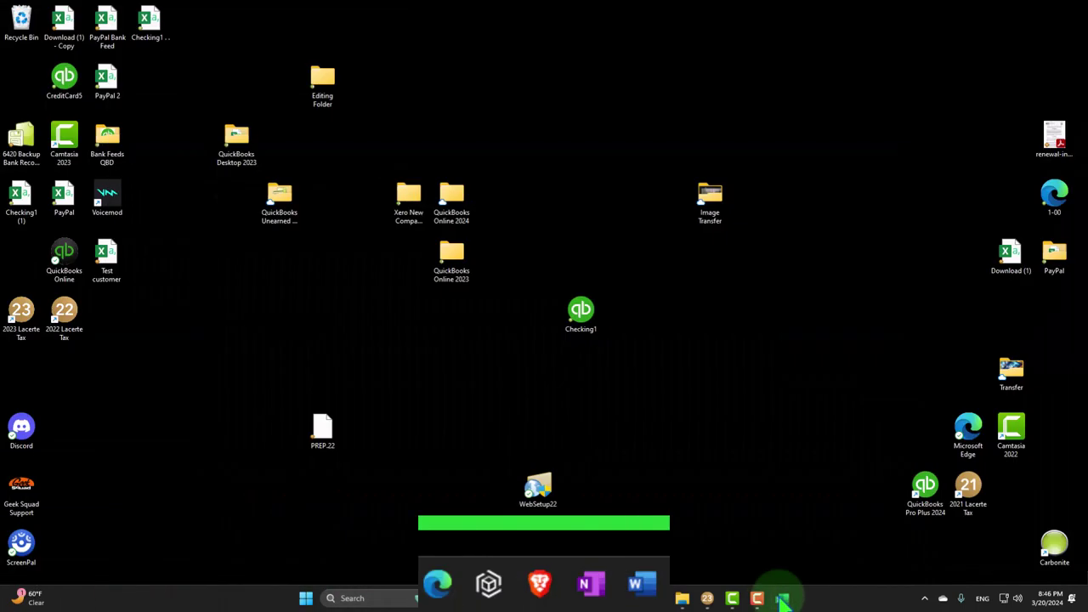
left_click(996, 587)
left_click(846, 584)
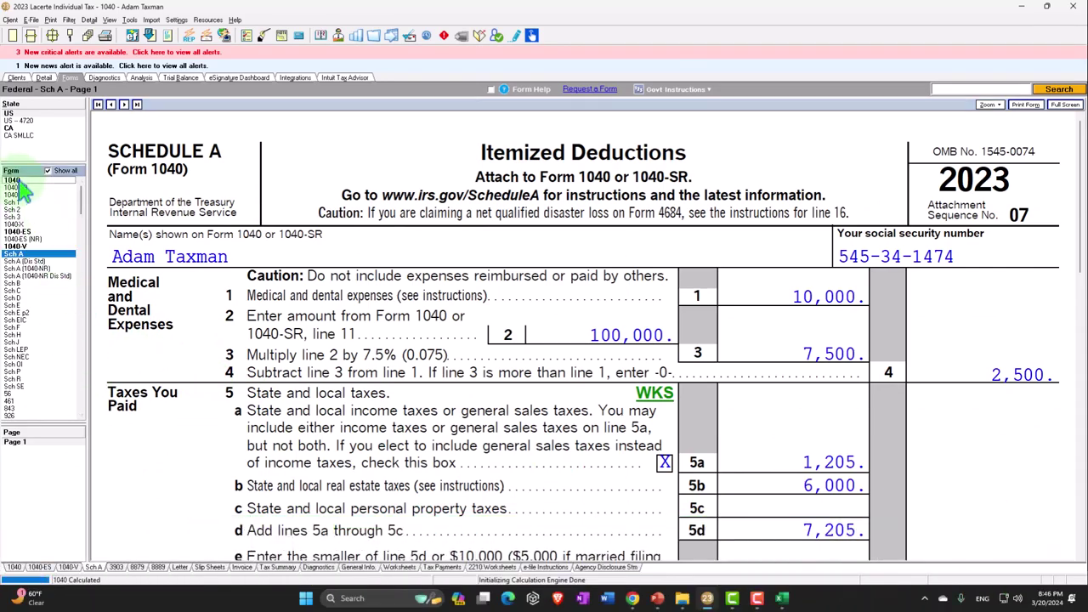
scroll(587, 429, "down", 10)
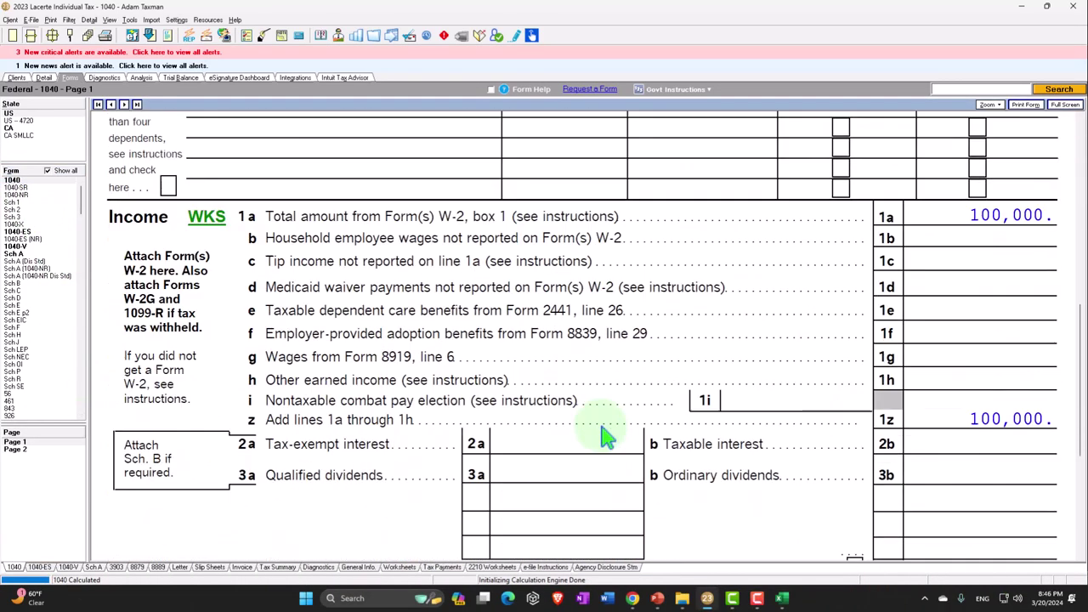
scroll(956, 481, "down", 2)
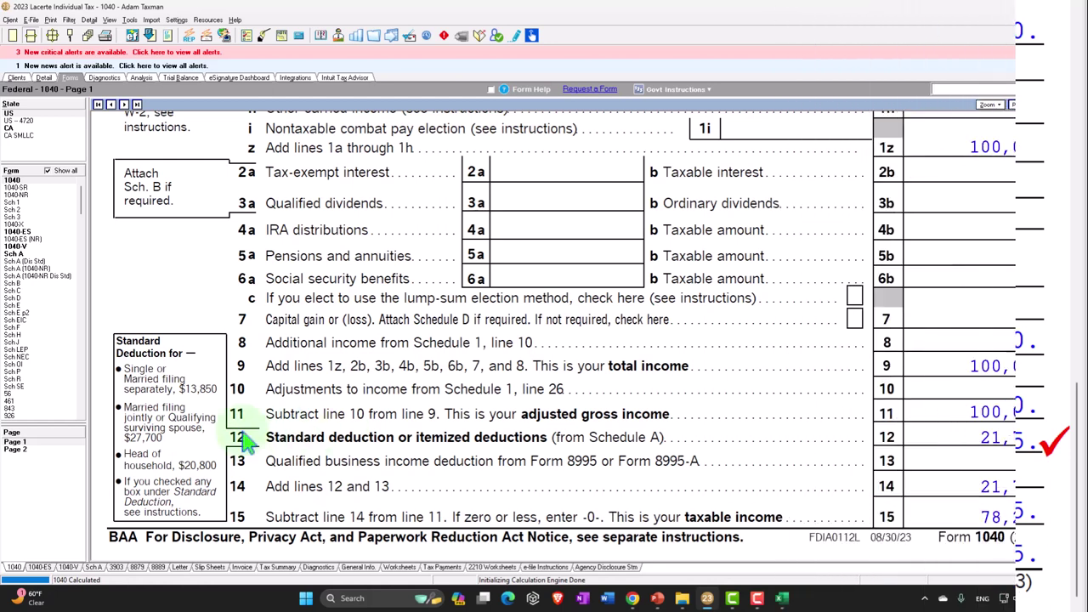
left_click(14, 449)
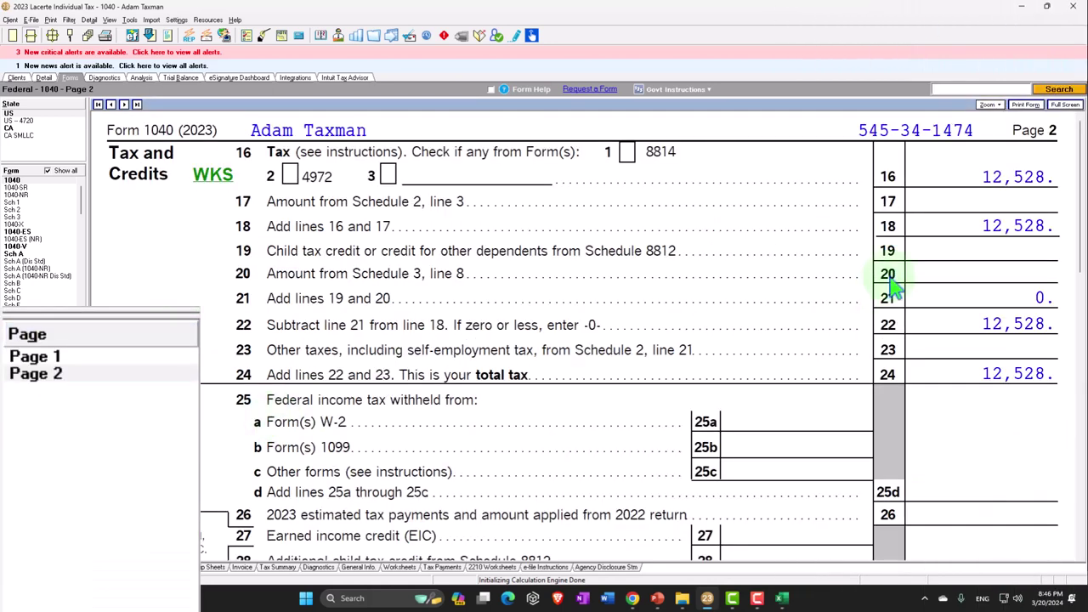
Step: Switch to Excel and set Tax Before Credits & Other Taxes in D12 of the tax formula to 12528
left_click(782, 598)
left_click(423, 475)
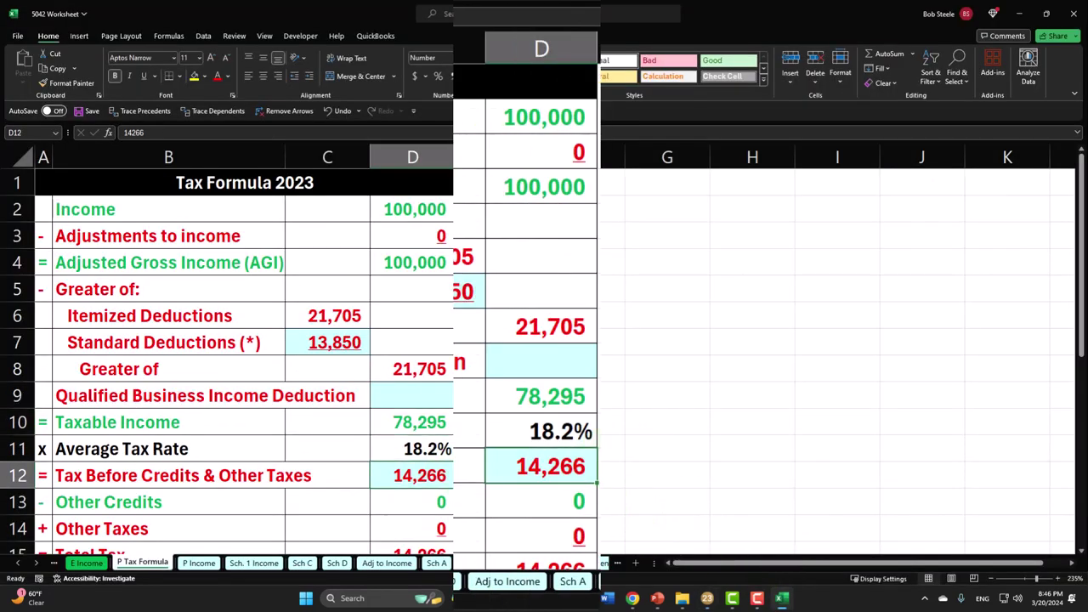
type("12528")
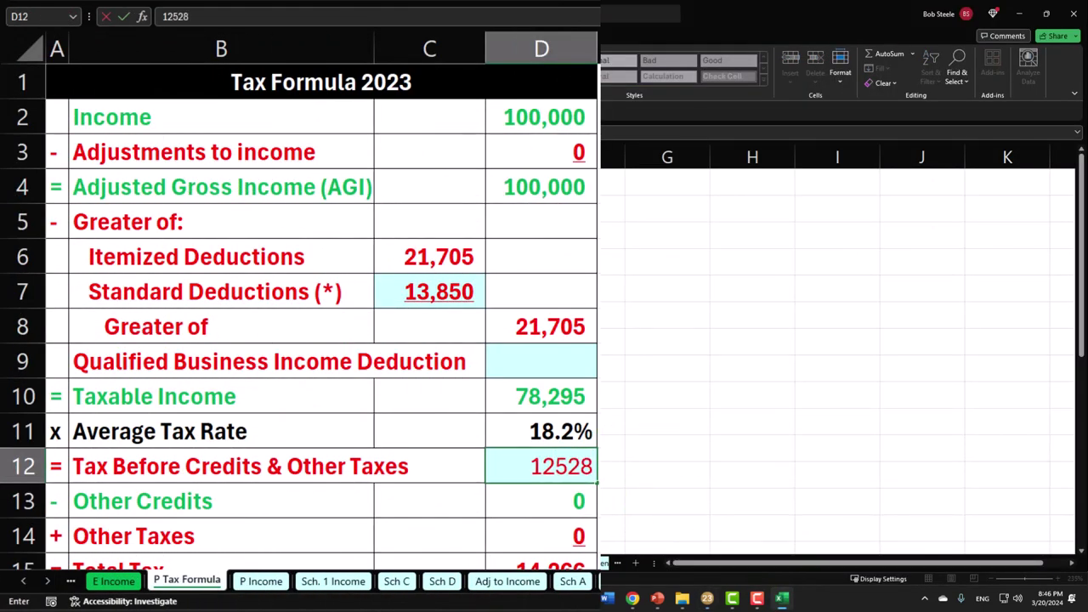
key("Return")
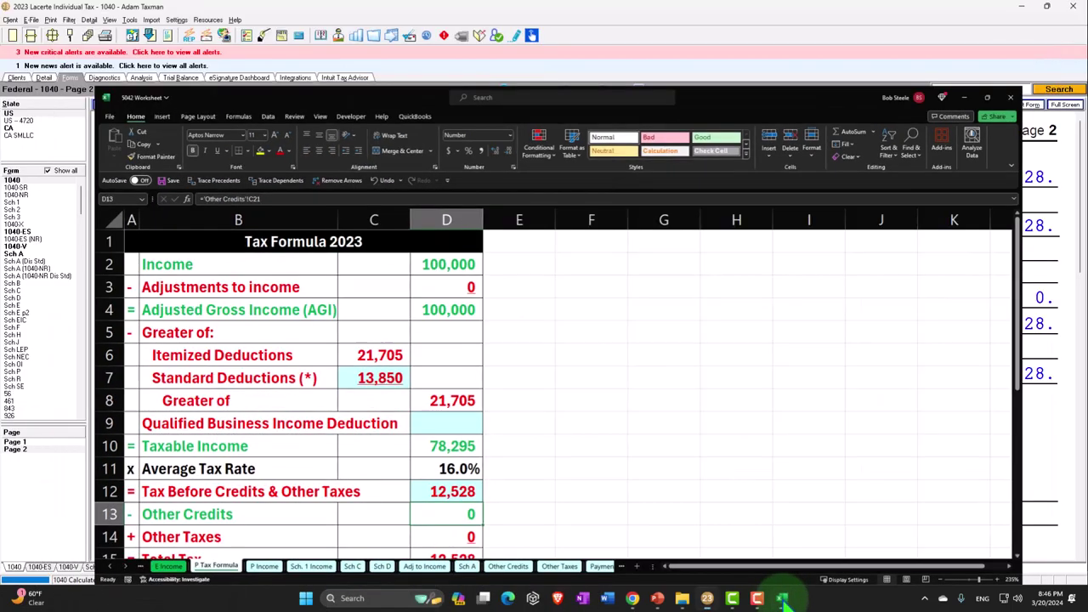
Step: Switch to Lacerte, review the itemized deduction line on page 1 of Form 1040 and open Schedule A
left_click(782, 598)
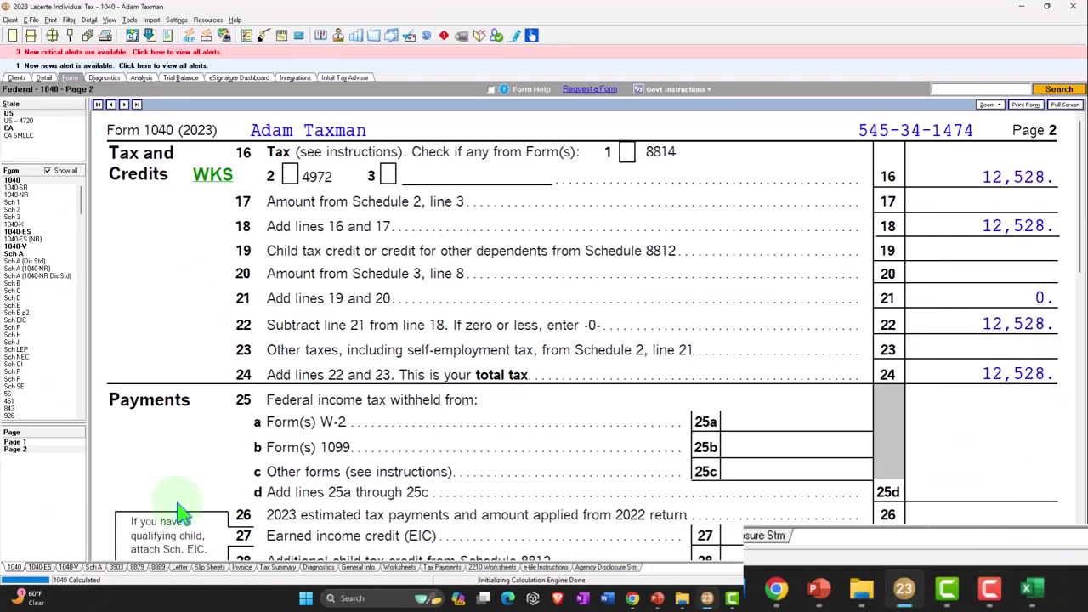
left_click(14, 442)
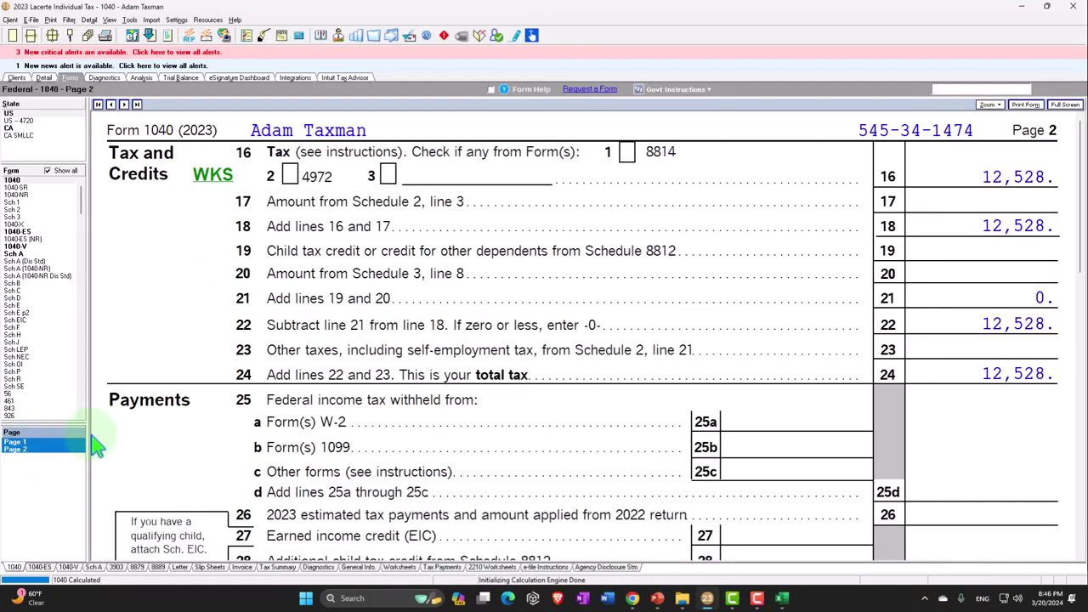
scroll(397, 363, "down", 10)
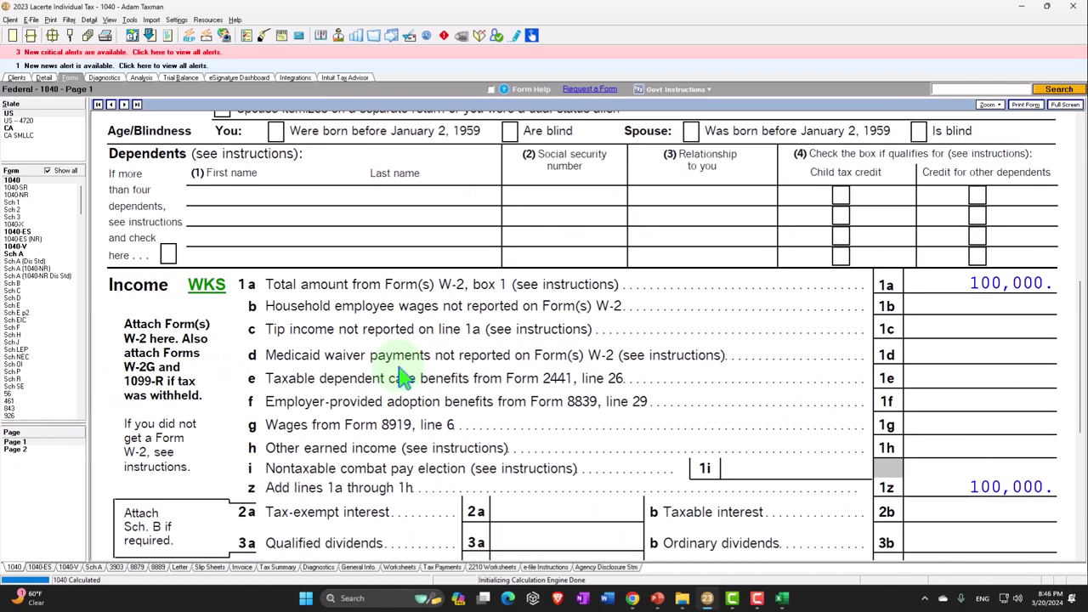
scroll(400, 367, "down", 2)
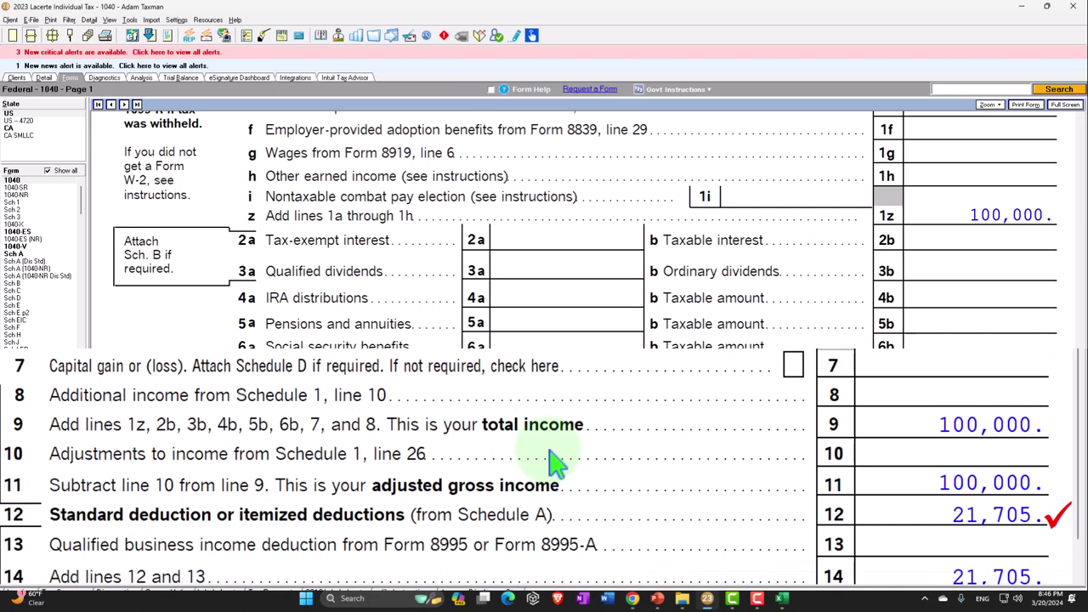
double_click(280, 474)
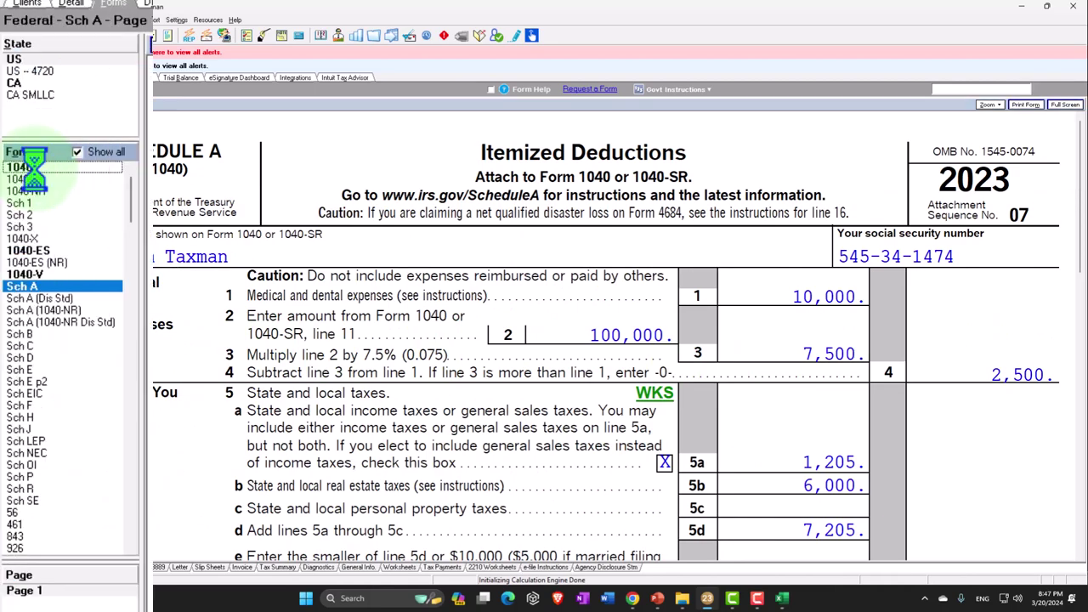
Step: Return to Form 1040 to examine line 12 against the standard deduction amounts and reopen Schedule A
left_click(13, 180)
scroll(260, 434, "down", 3)
scroll(259, 434, "down", 6)
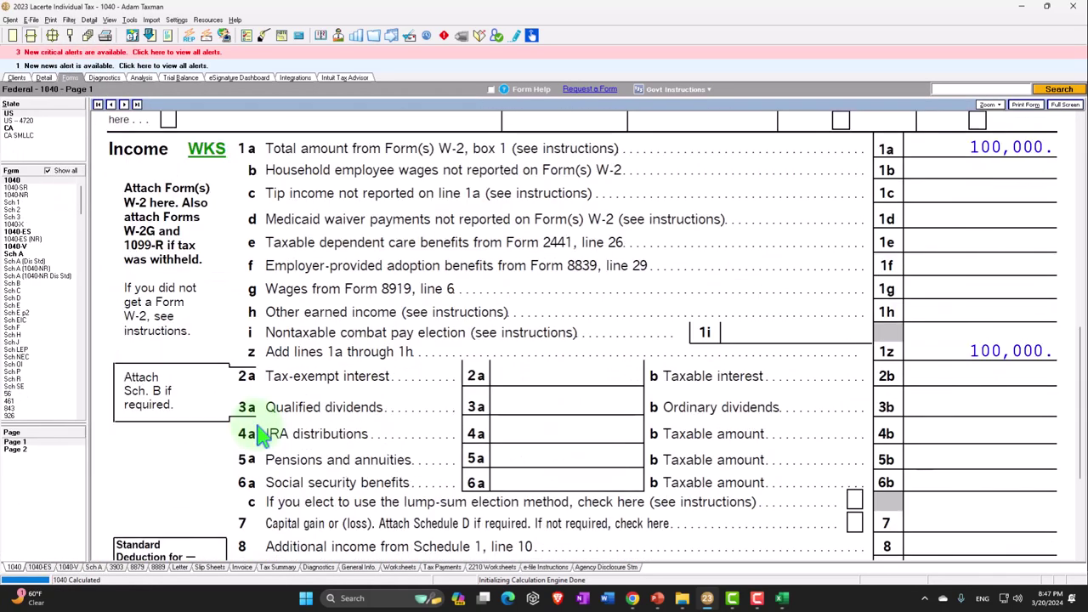
scroll(261, 435, "down", 5)
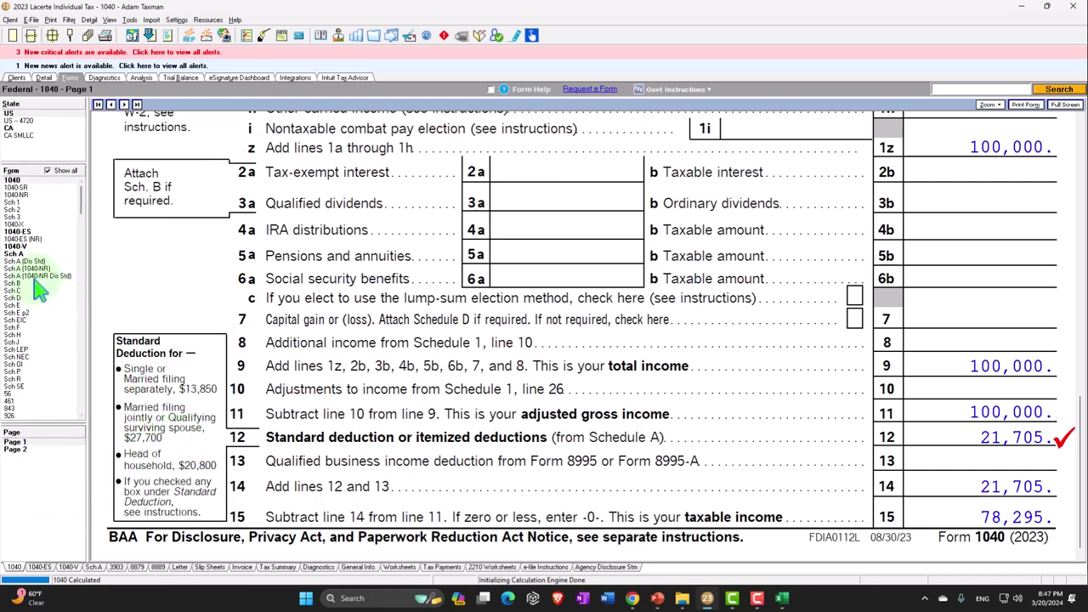
left_click(22, 269)
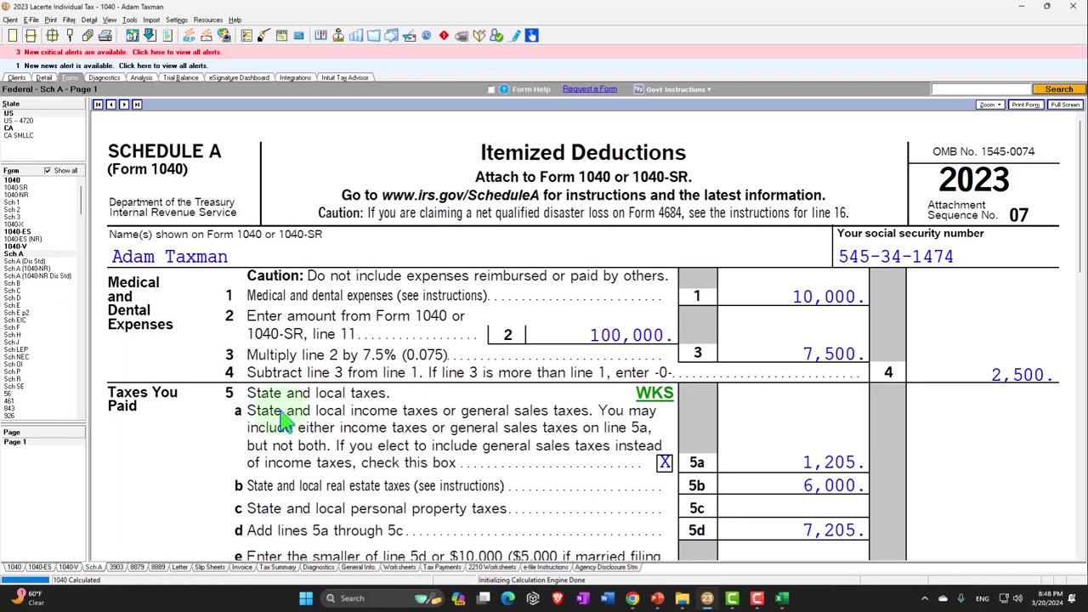
Step: Open Form 1040 and compare the line 12 deduction with the standard deduction for a single filer
left_click(19, 184)
scroll(282, 476, "down", 5)
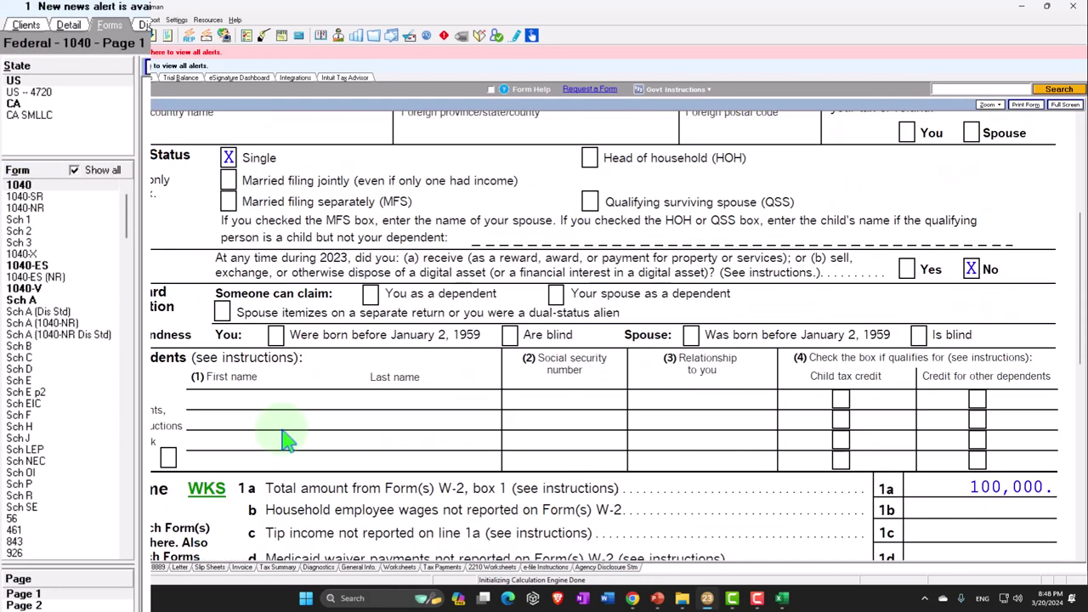
scroll(285, 438, "down", 5)
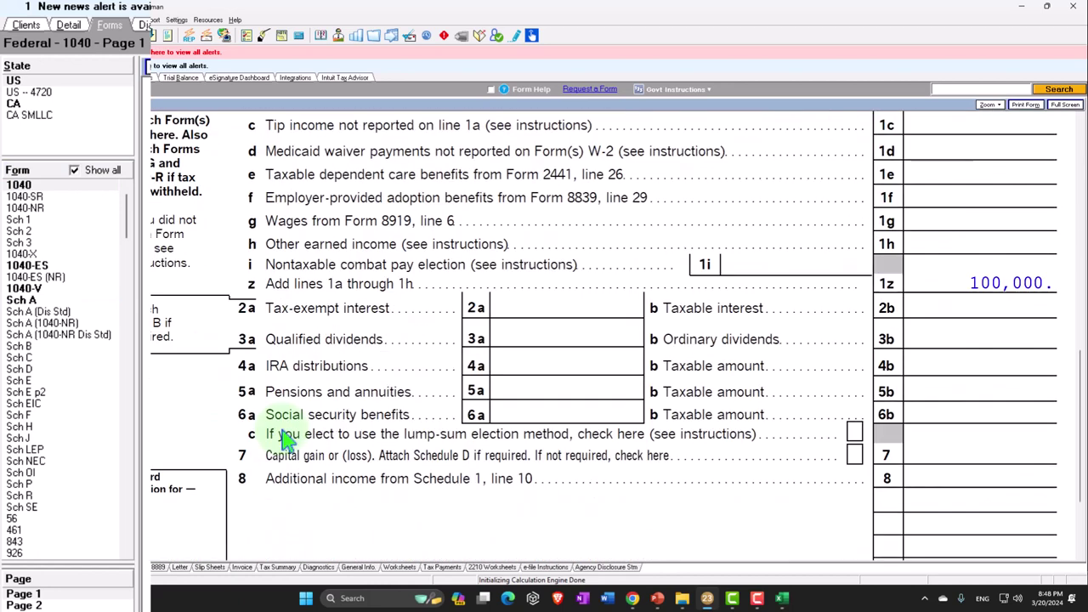
scroll(286, 439, "down", 3)
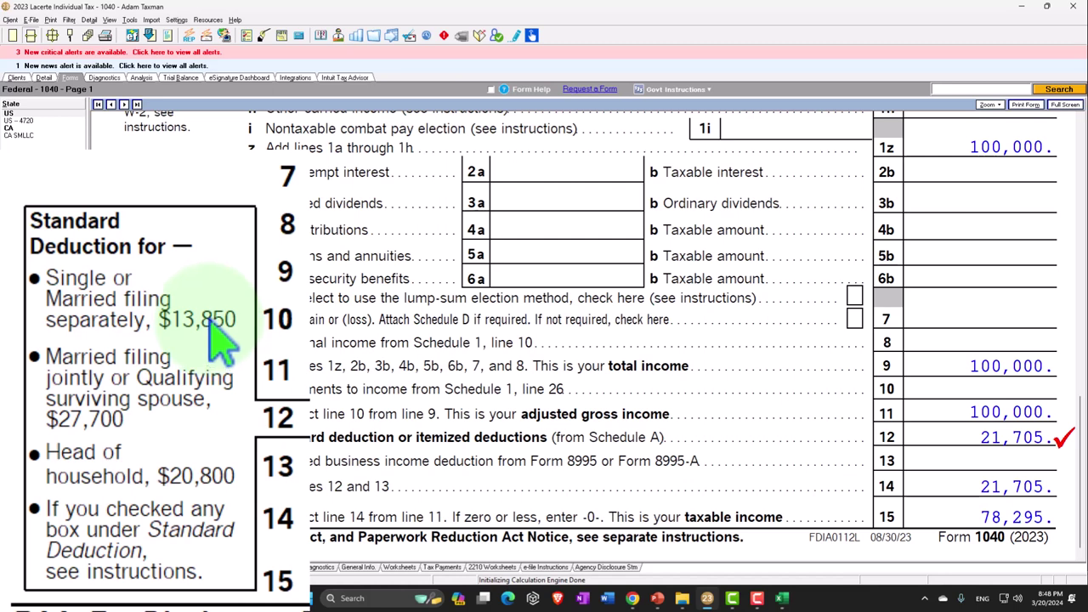
left_click(952, 360)
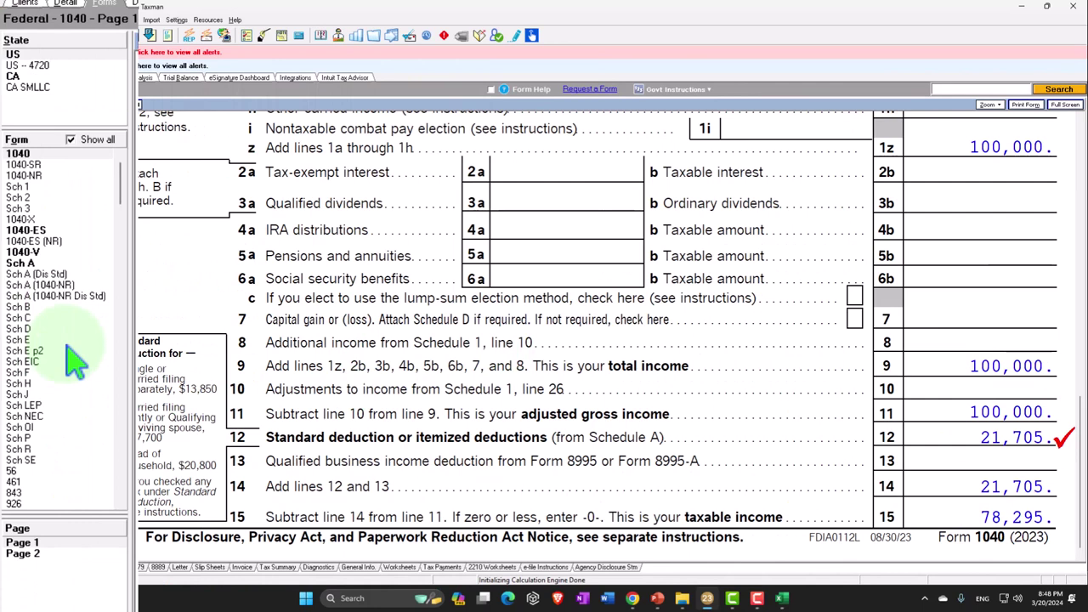
Step: Examine the medical expense lines on Schedule A and go back to the income lines of Form 1040
left_click(30, 265)
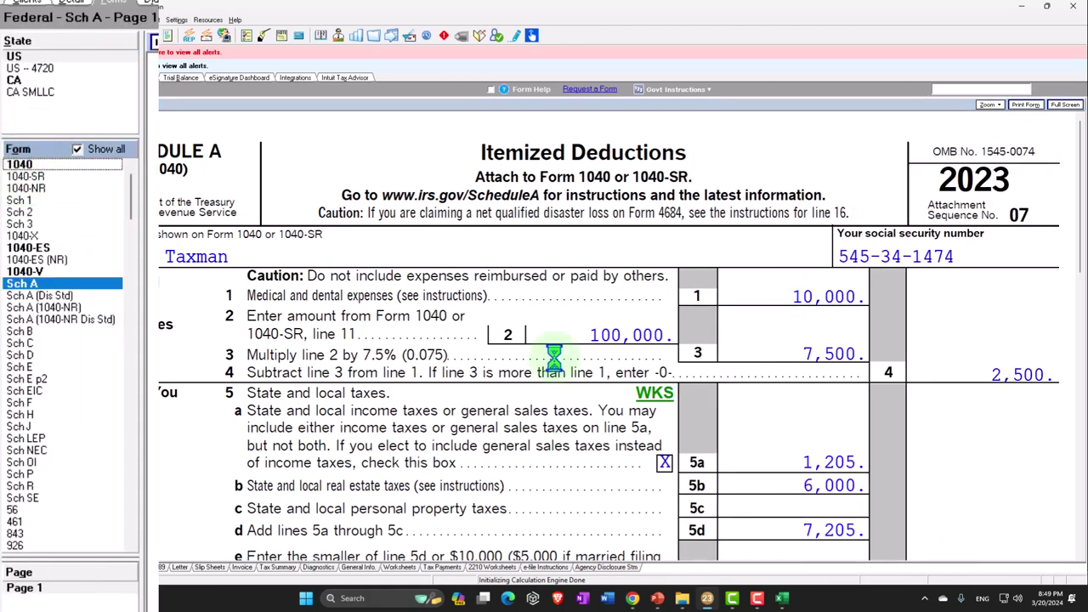
left_click(13, 181)
scroll(753, 451, "down", 10)
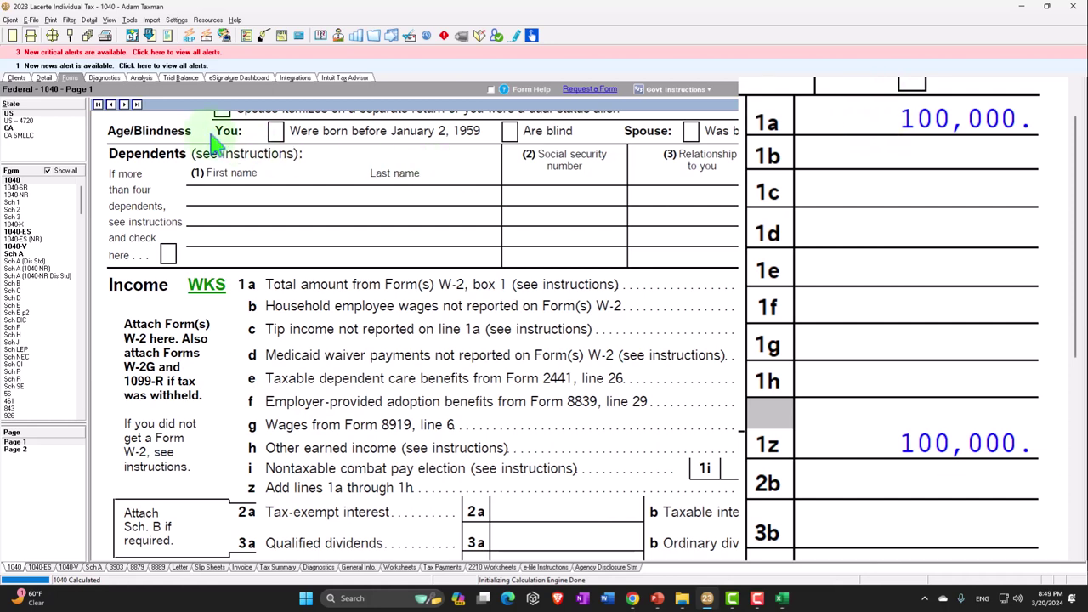
Step: Open the Wages, Salaries, Tips input for the W-2 and examine its wage and box 12 entries
left_click(44, 78)
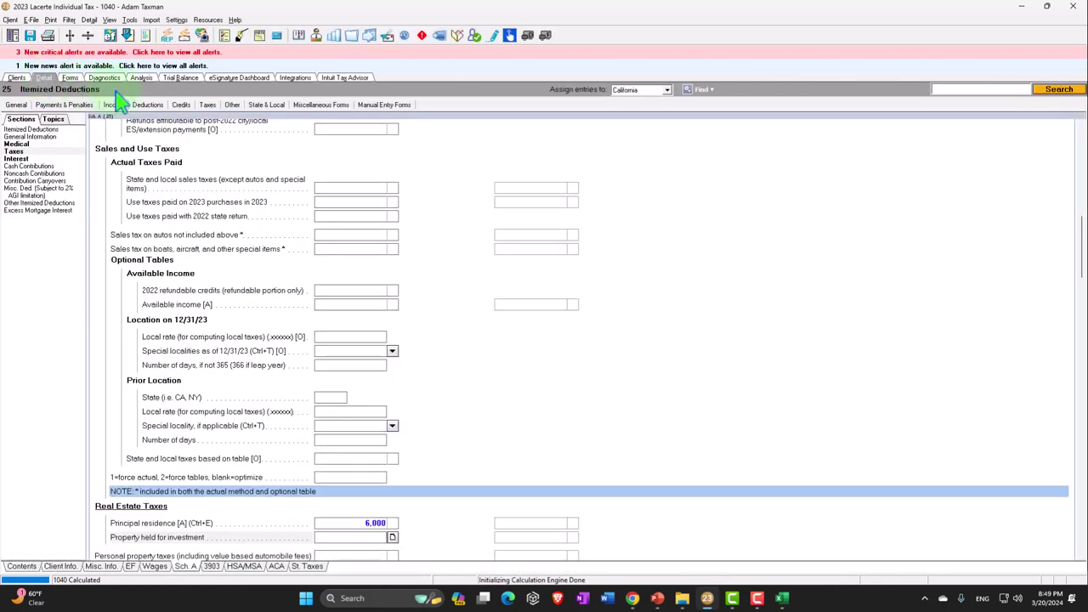
left_click(114, 104)
left_click(194, 183)
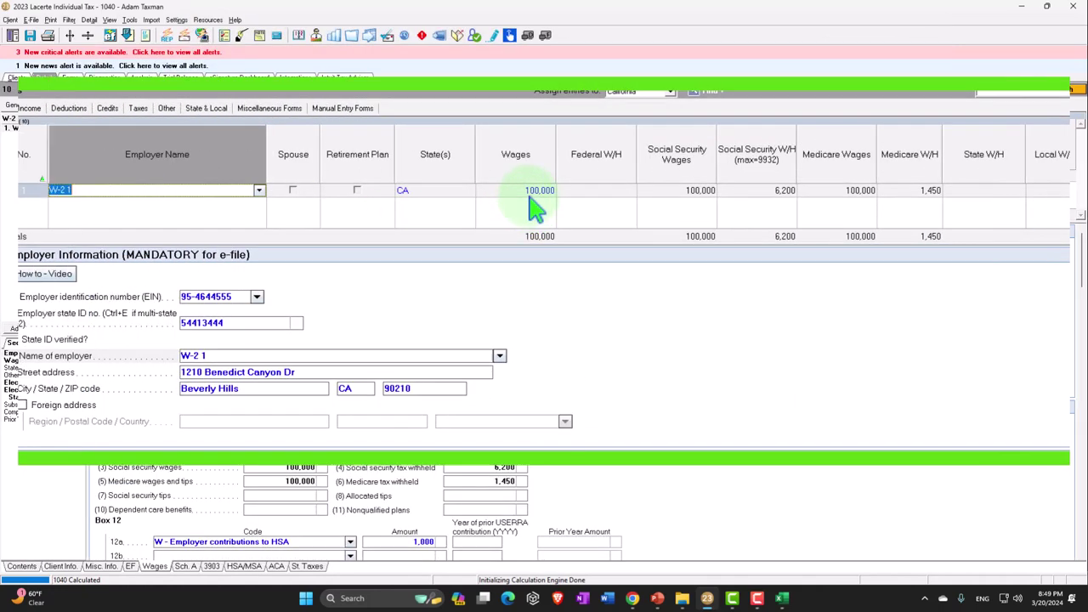
left_click(548, 176)
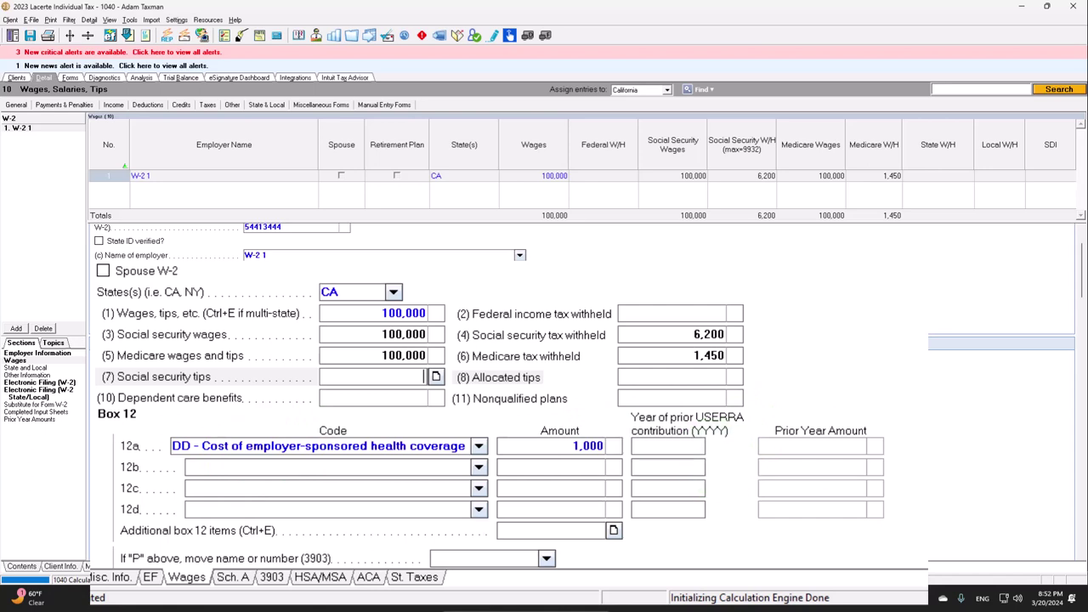
key("Tab")
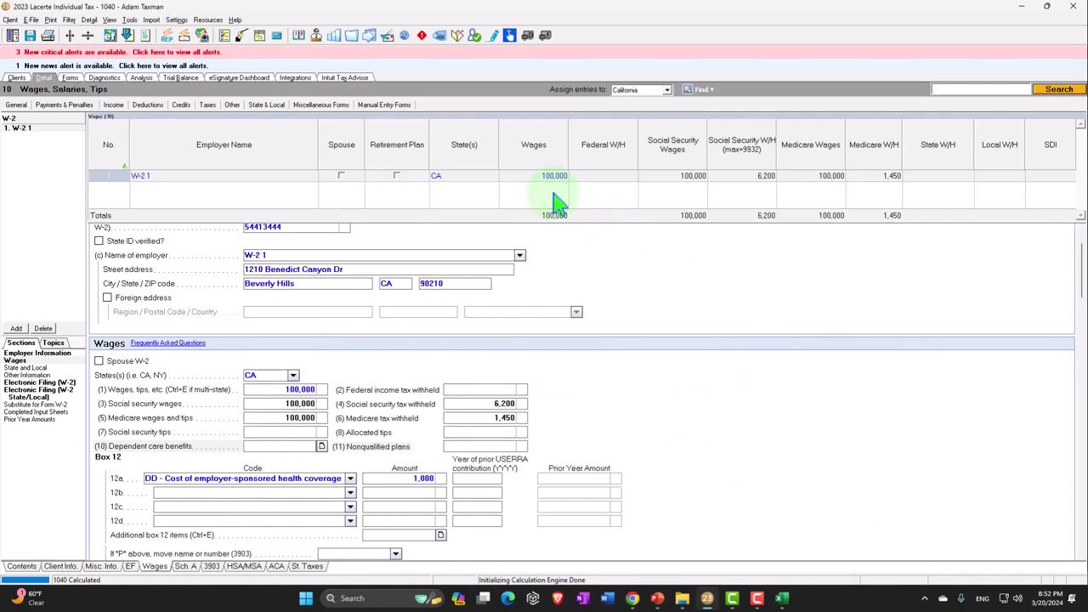
Step: Review Schedule A in the forms view and return to the filing status and income lines of Form 1040
left_click(65, 77)
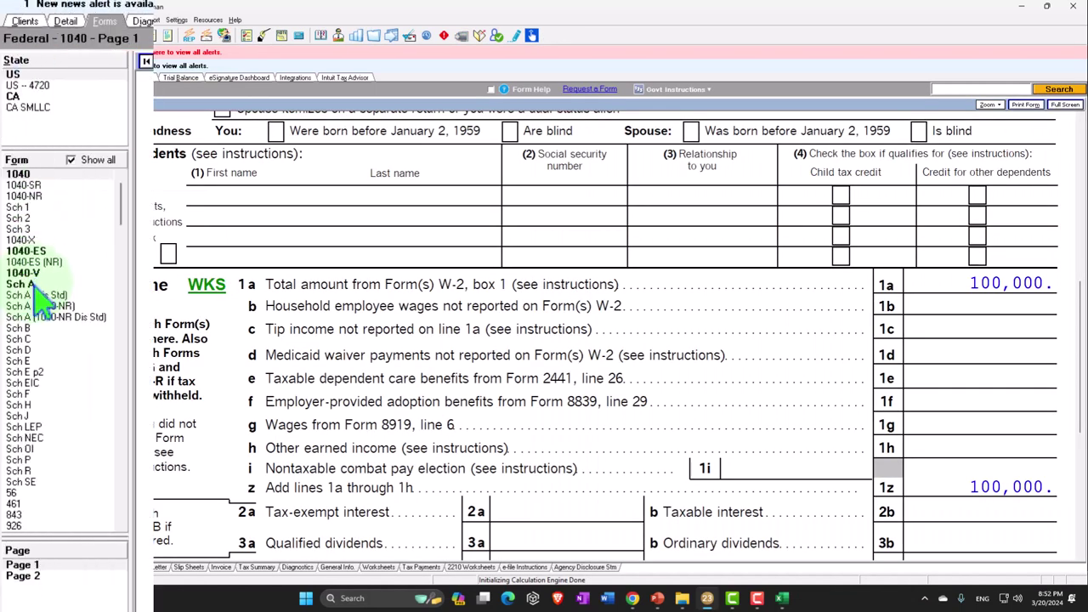
left_click(34, 285)
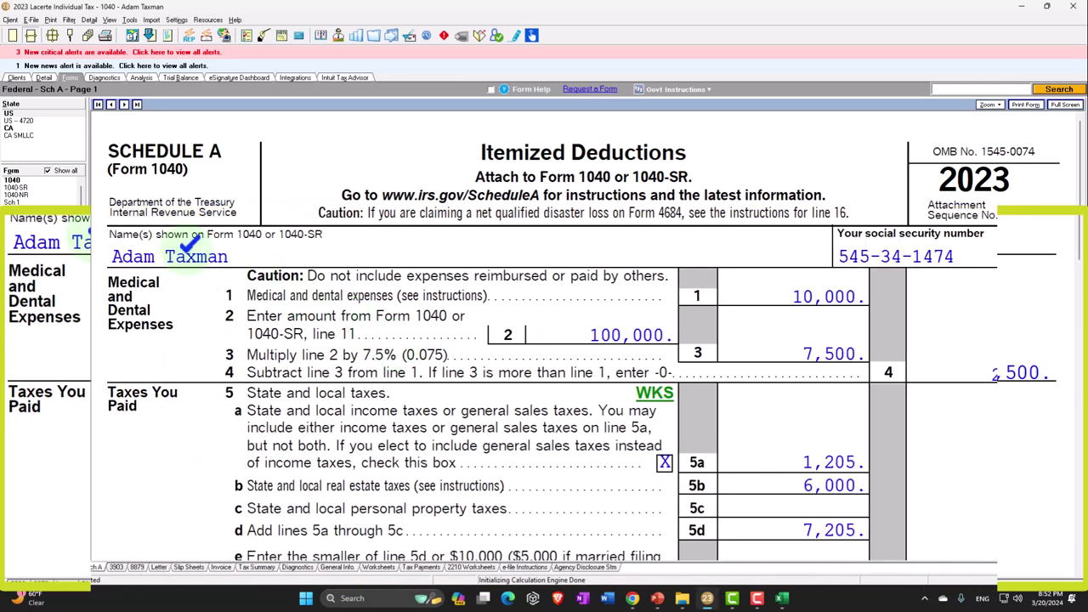
left_click(21, 168)
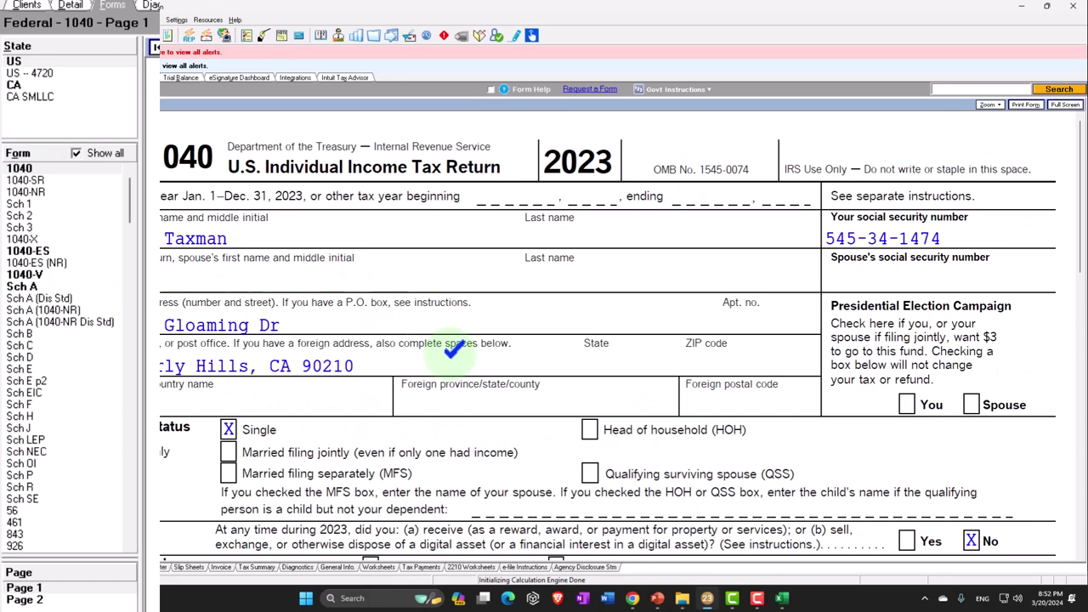
scroll(453, 349, "down", 3)
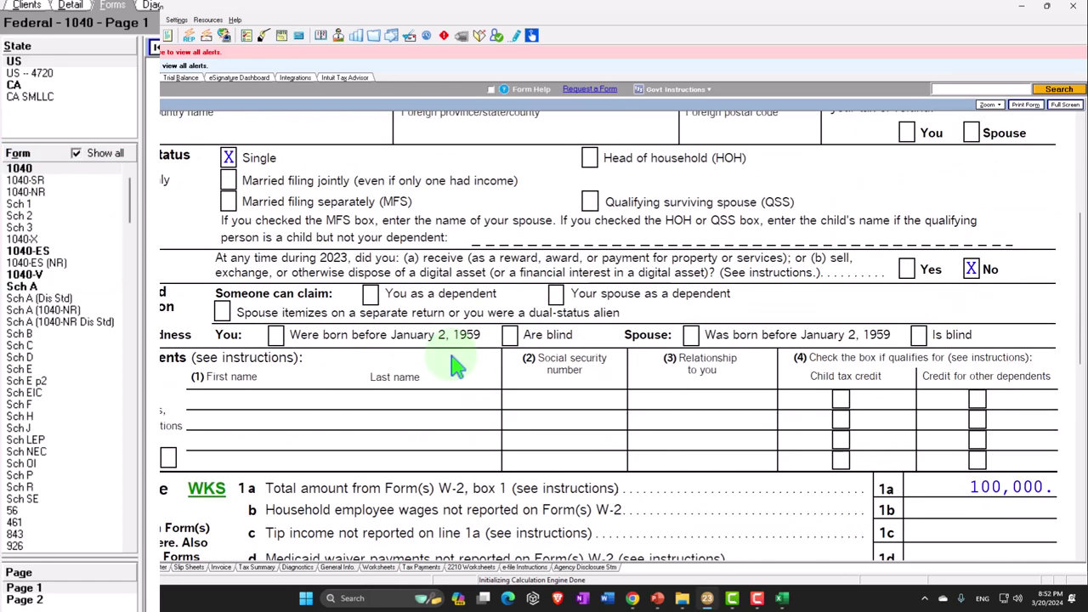
scroll(453, 366, "down", 1)
scroll(453, 361, "down", 1)
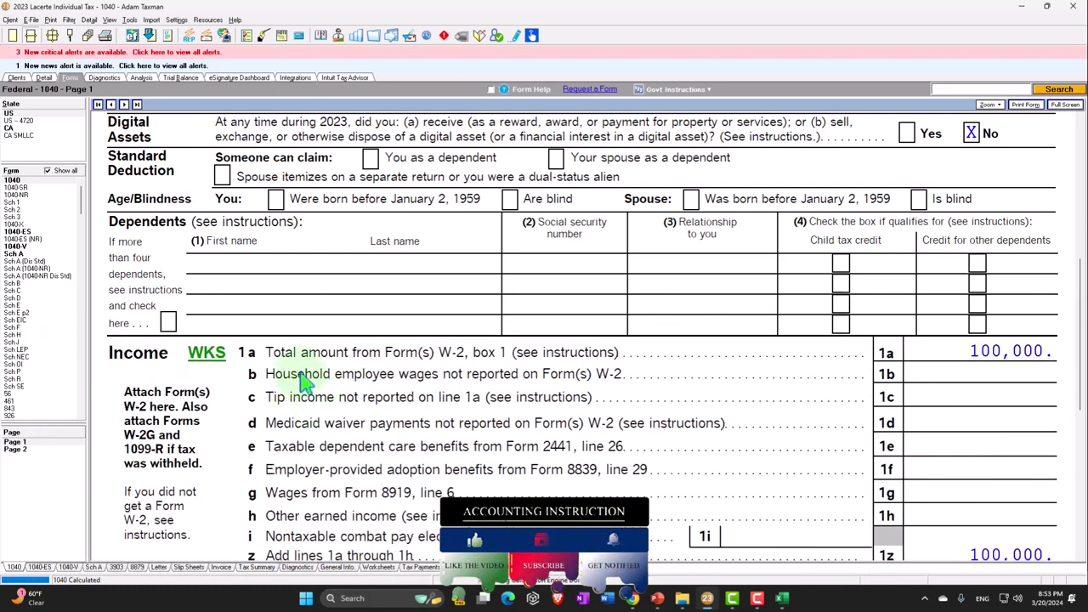
Step: Delete the W-2 1 record from the Wages, Salaries, Tips input
left_click(43, 77)
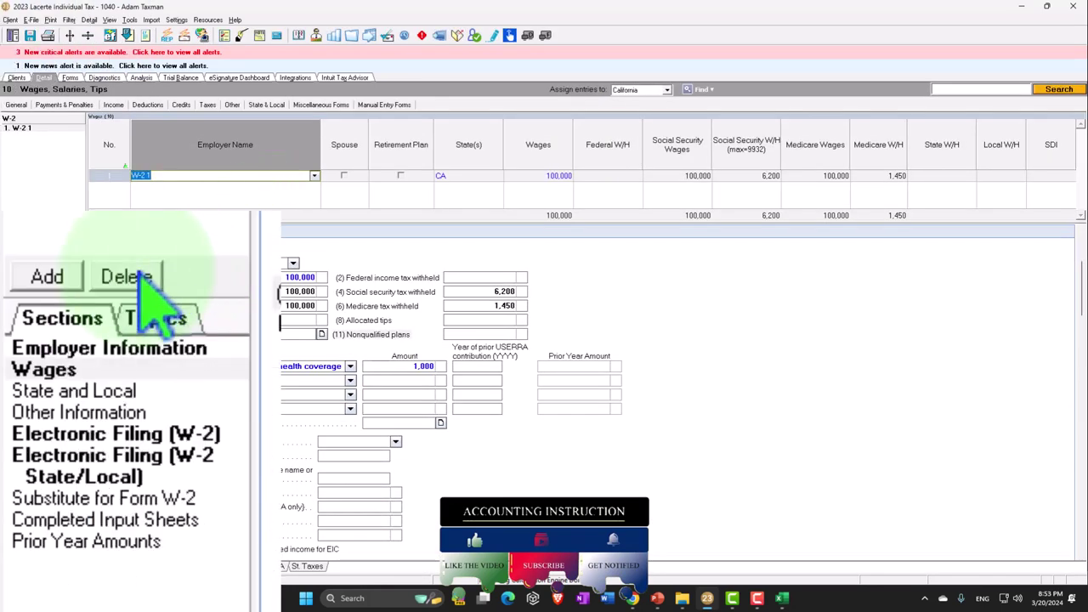
left_click(43, 328)
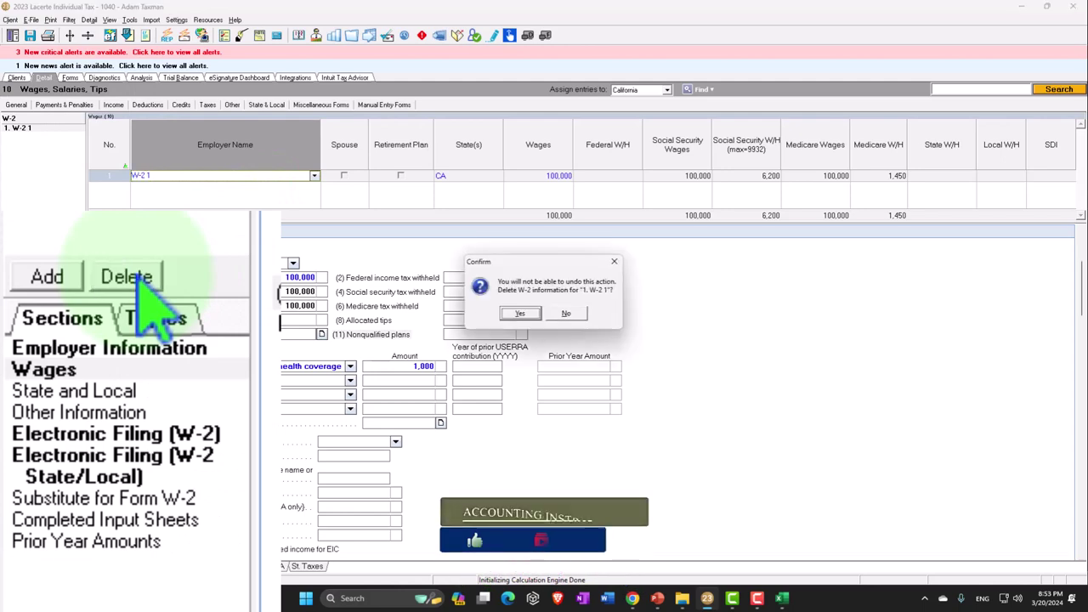
left_click(535, 314)
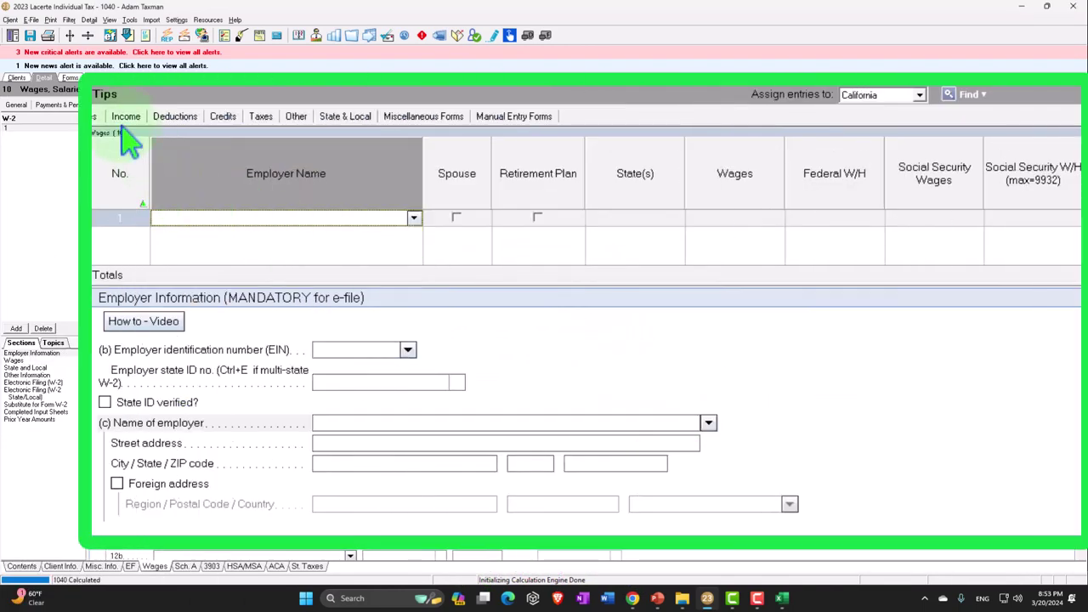
Step: Open the Business Income (Schedule C) input and set federal gross receipts or sales to 120,000
left_click(111, 105)
left_click(157, 230)
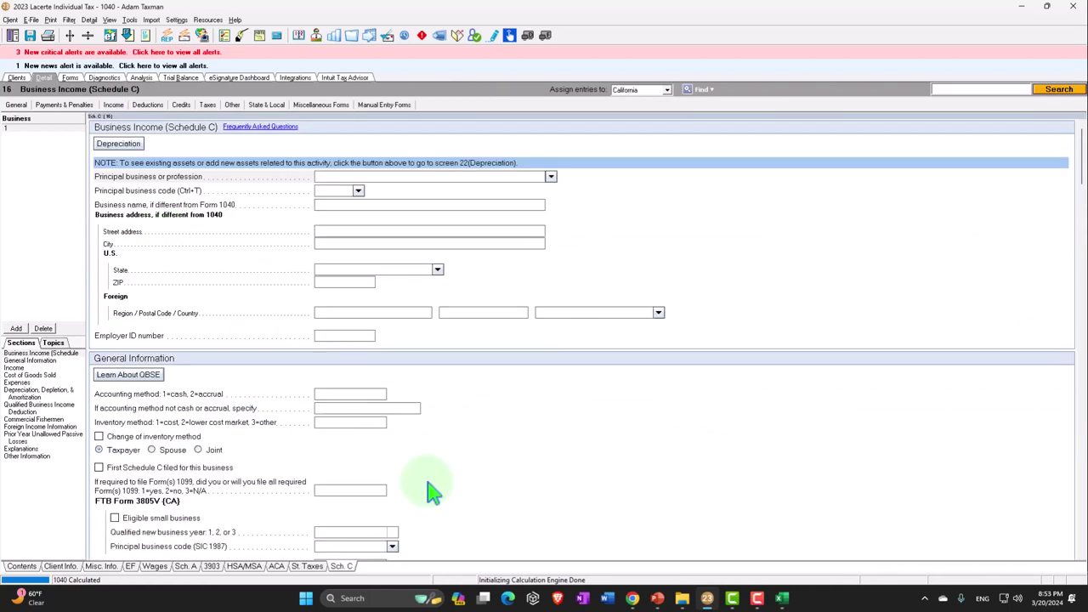
scroll(433, 493, "down", 5)
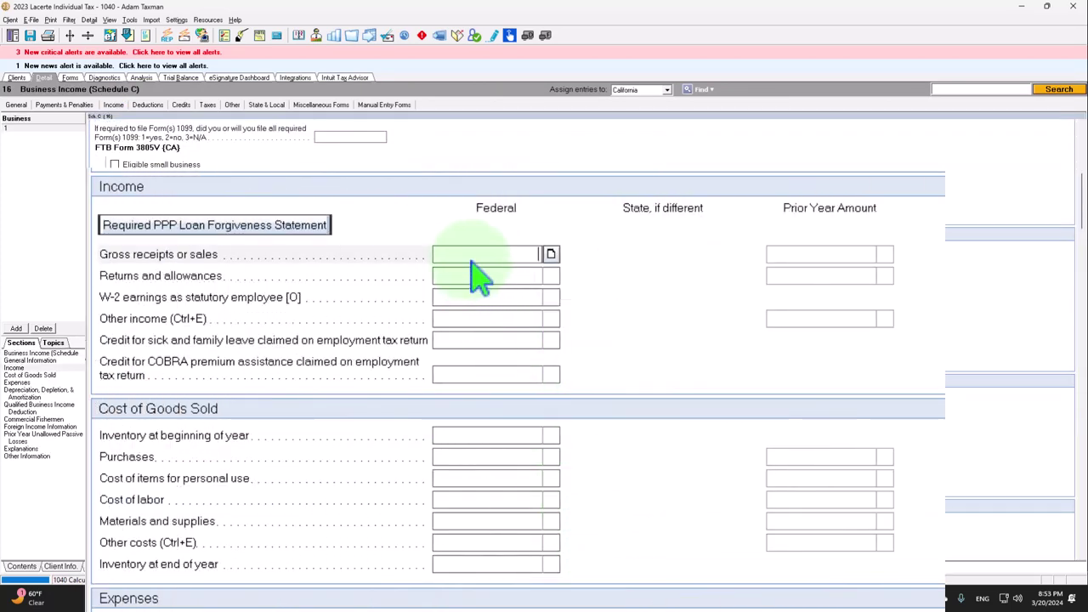
left_click(468, 254)
type("120,000")
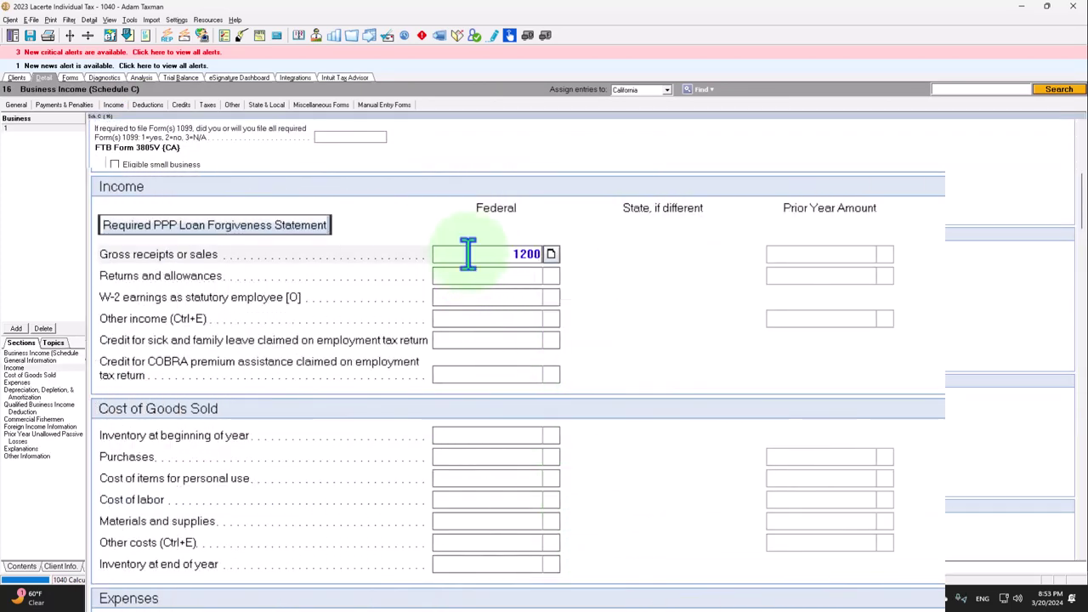
key("Return")
Step: Set the federal advertising expense in the Schedule C input to 20,000
scroll(344, 306, "down", 2)
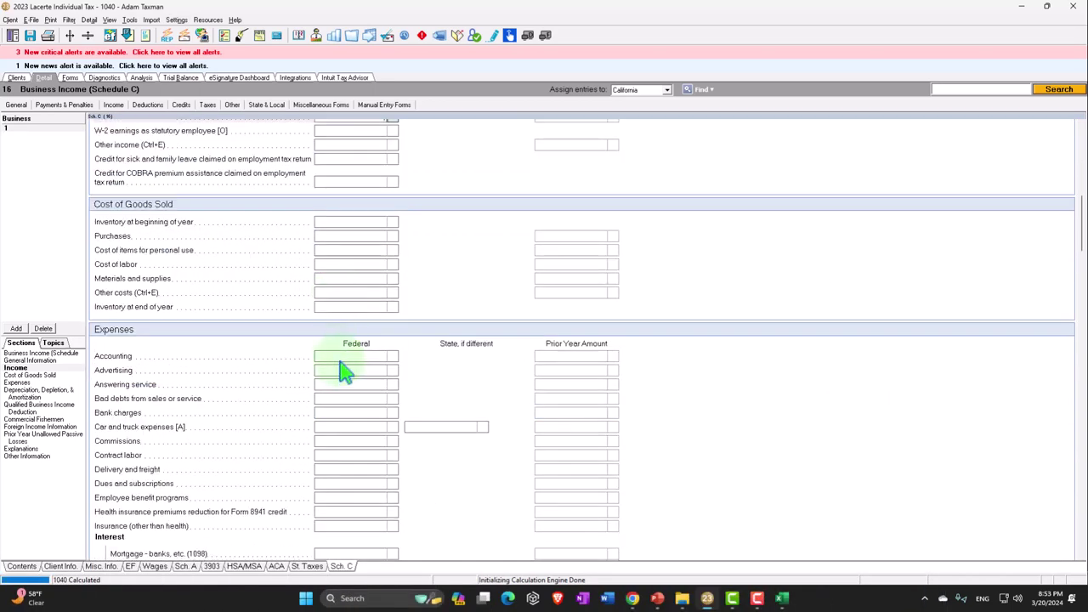
left_click(347, 371)
type("20,0")
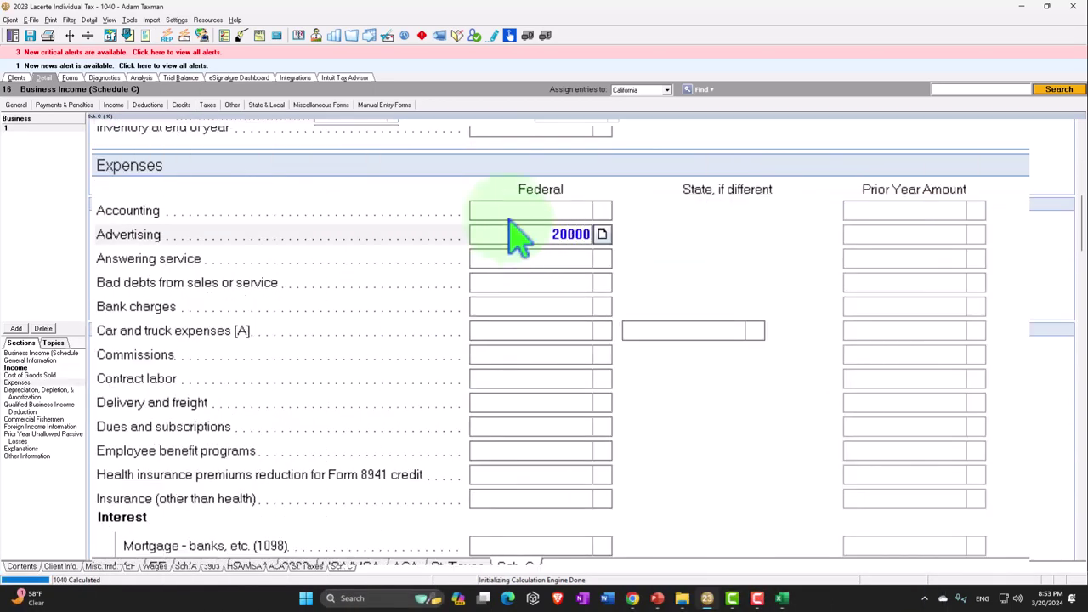
type("00")
key("Return")
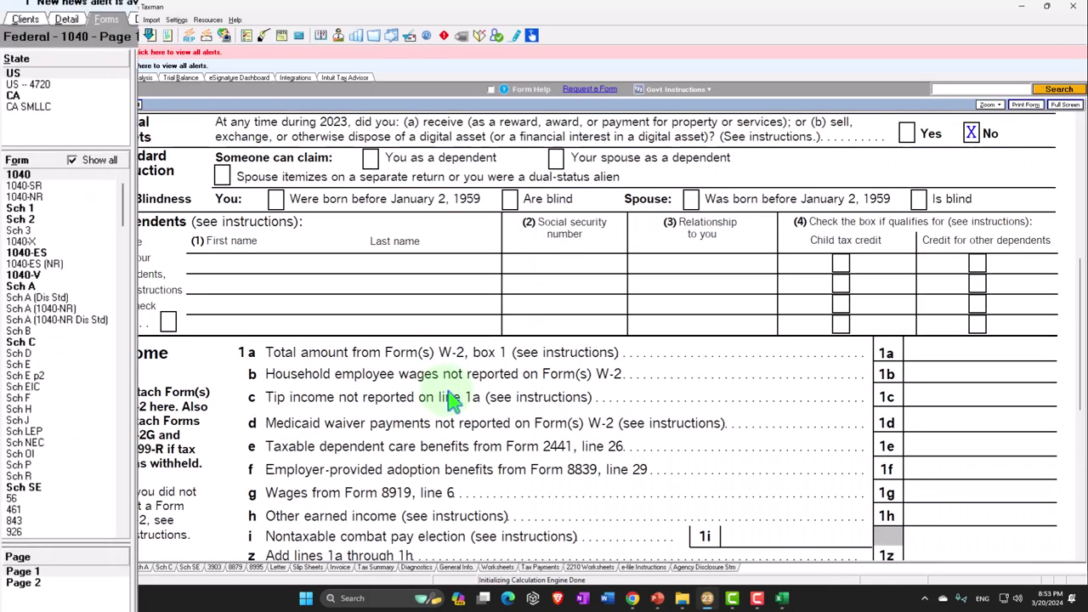
Step: Check the net profit on the completed Schedule C and review the income, adjustment and deduction lines on Form 1040 page 1
left_click(59, 342)
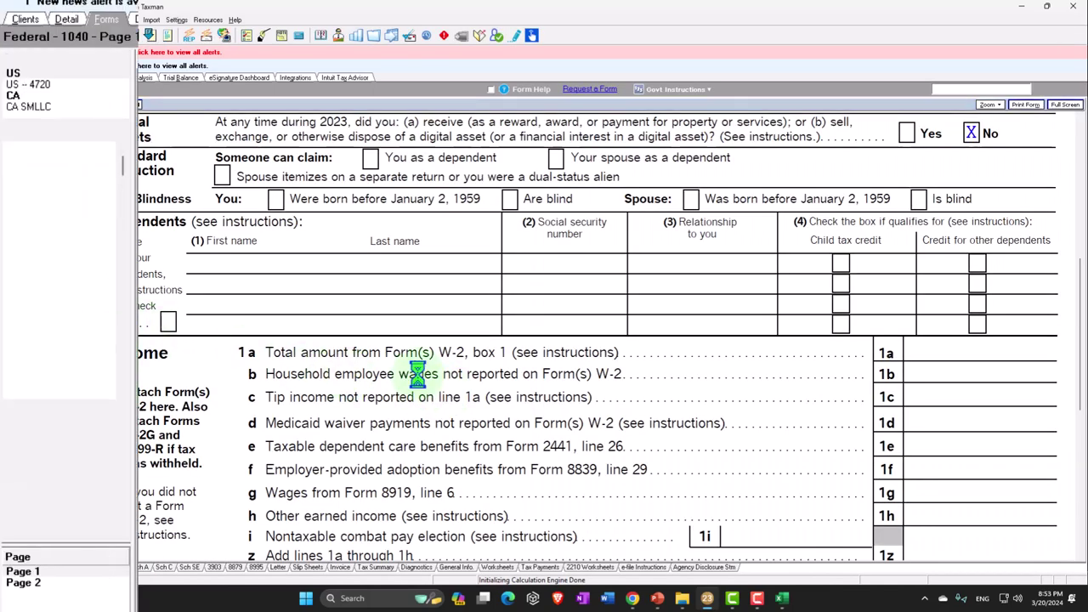
scroll(417, 386, "down", 10)
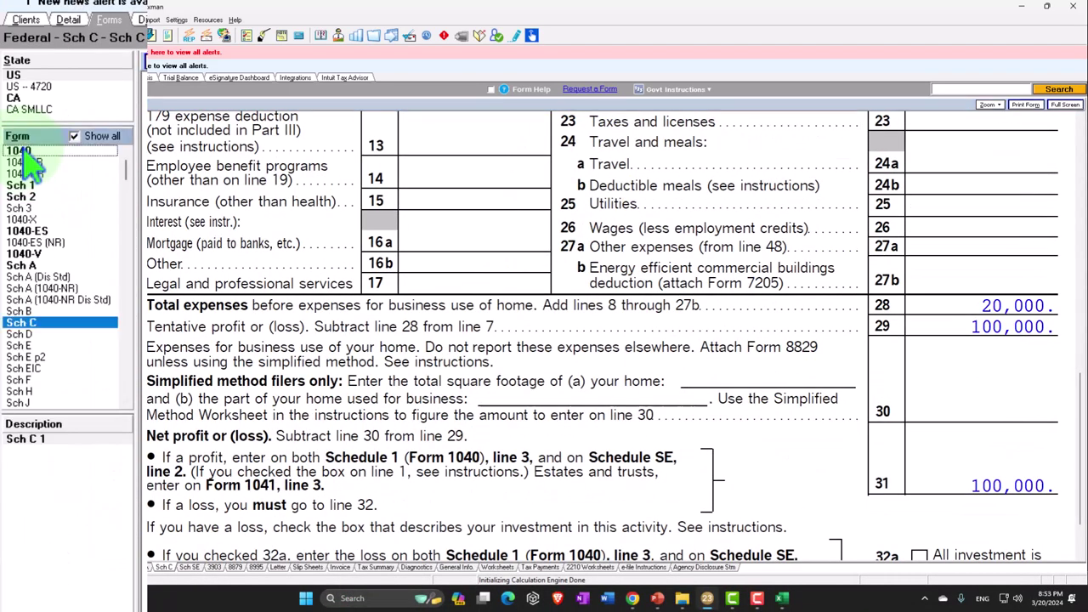
left_click(22, 153)
scroll(364, 286, "down", 10)
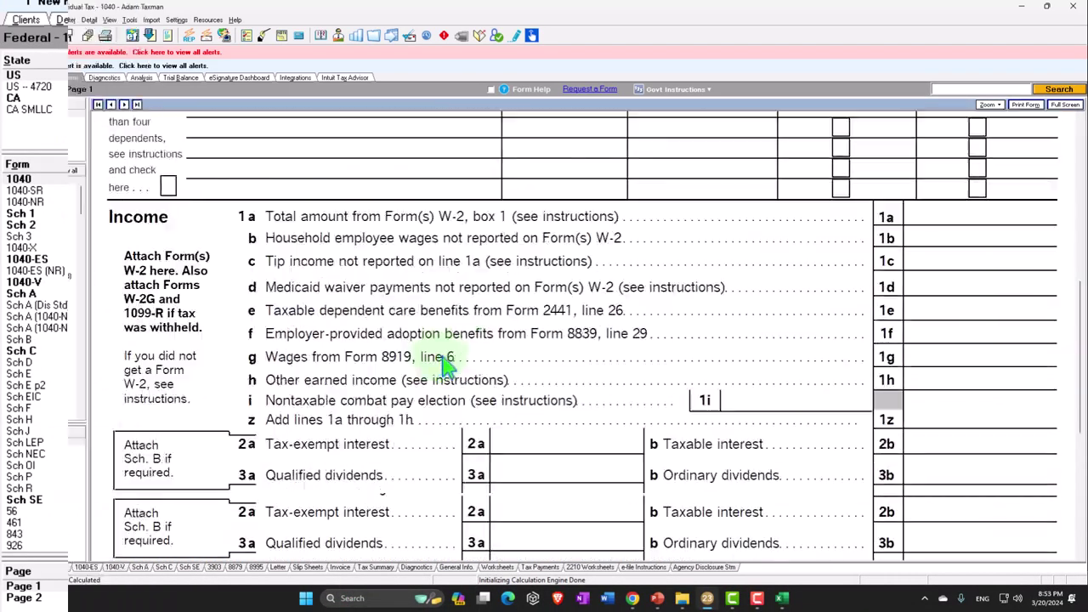
scroll(448, 361, "down", 5)
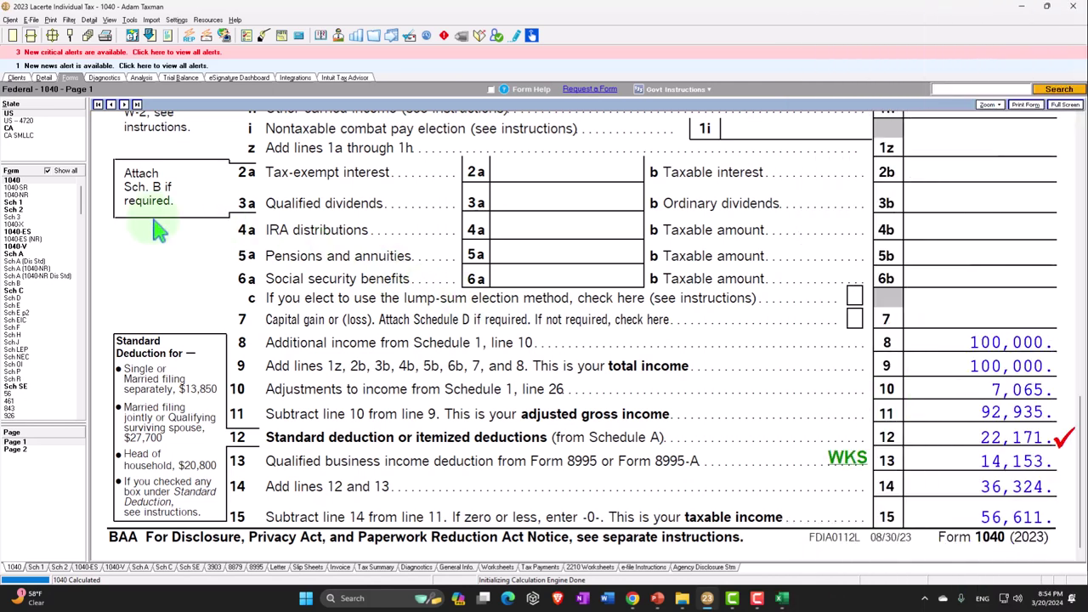
Step: Open the input behind line 17 on Schedule 1 page 2 and set self-employed health premiums not entered elsewhere to 10,000
left_click(32, 208)
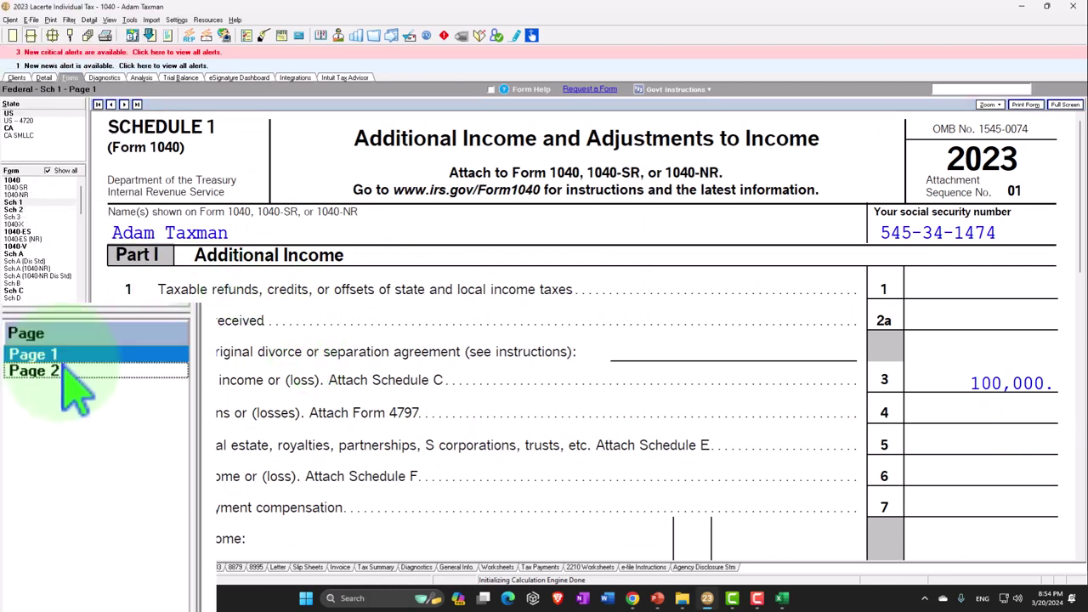
left_click(15, 449)
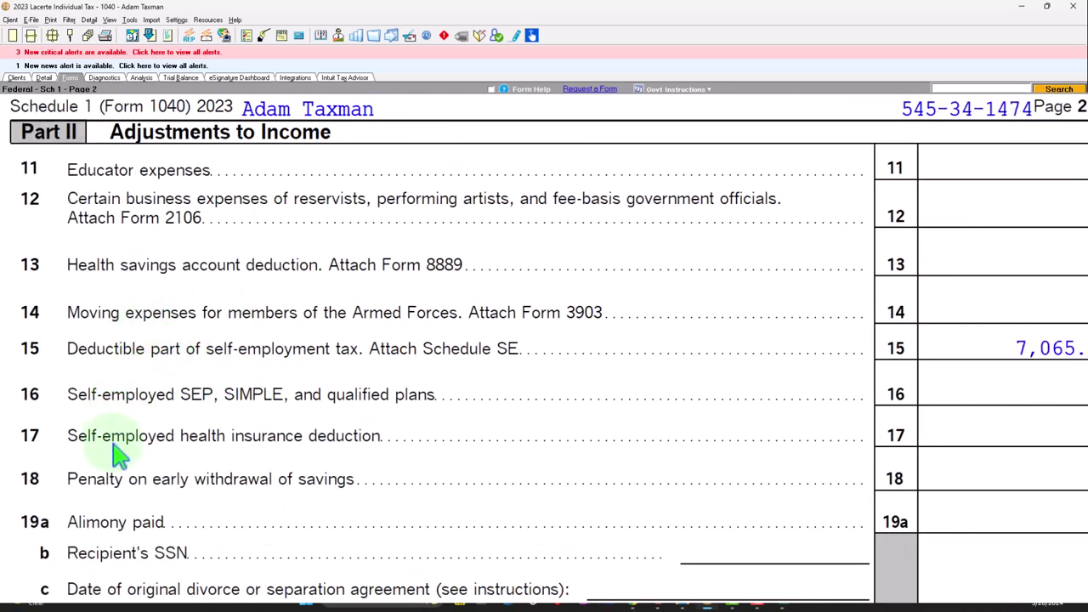
right_click(962, 438)
left_click(986, 446)
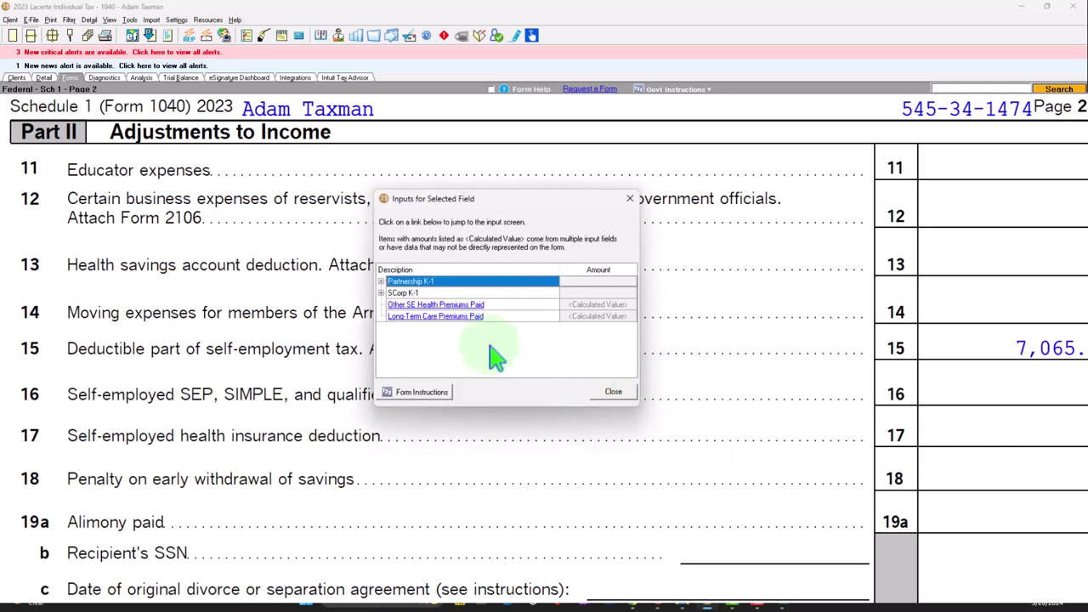
left_click(470, 297)
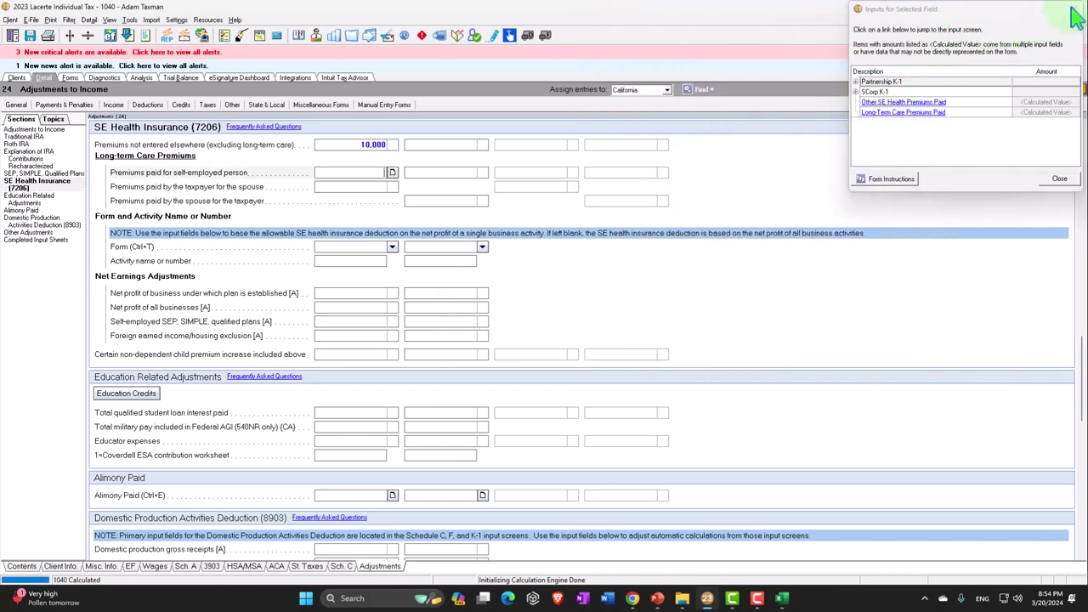
Step: Review the self-employed health insurance deduction on Schedule 1 and the adjustments and adjusted gross income on Form 1040
left_click(69, 78)
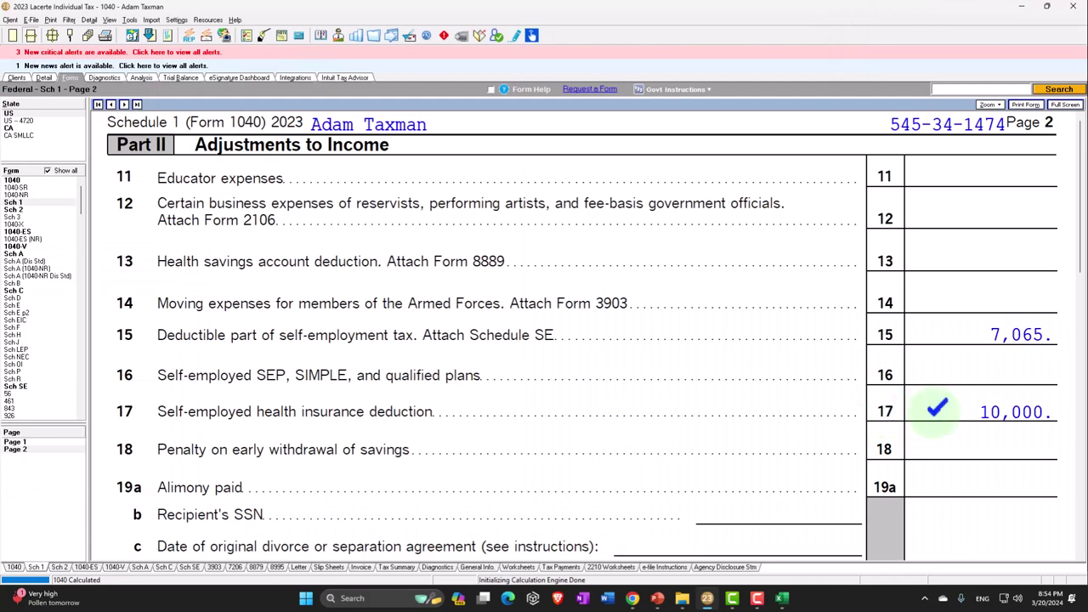
left_click(12, 180)
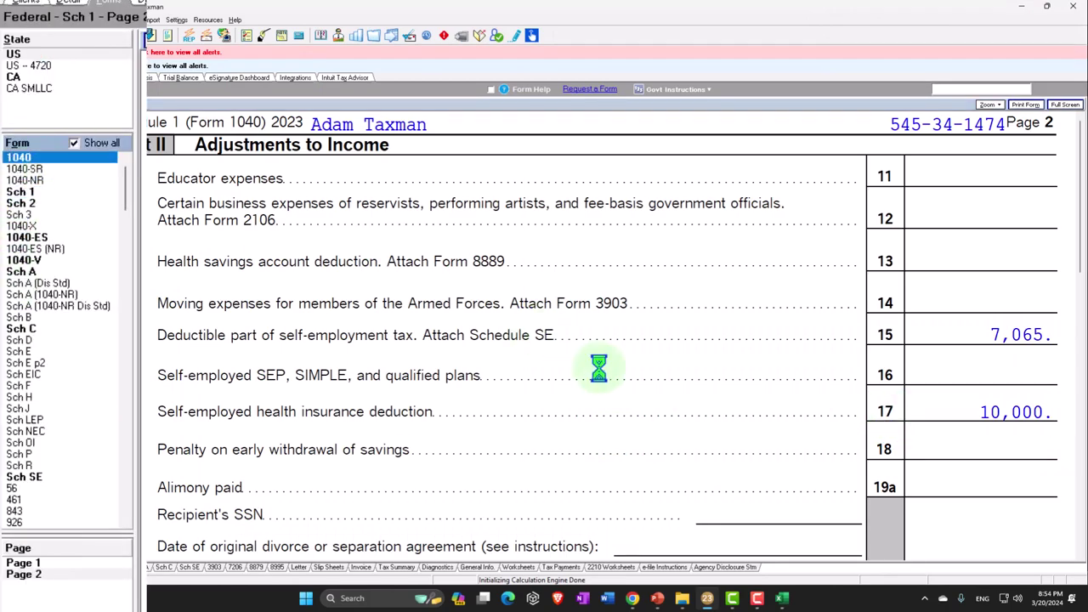
scroll(700, 416, "down", 10)
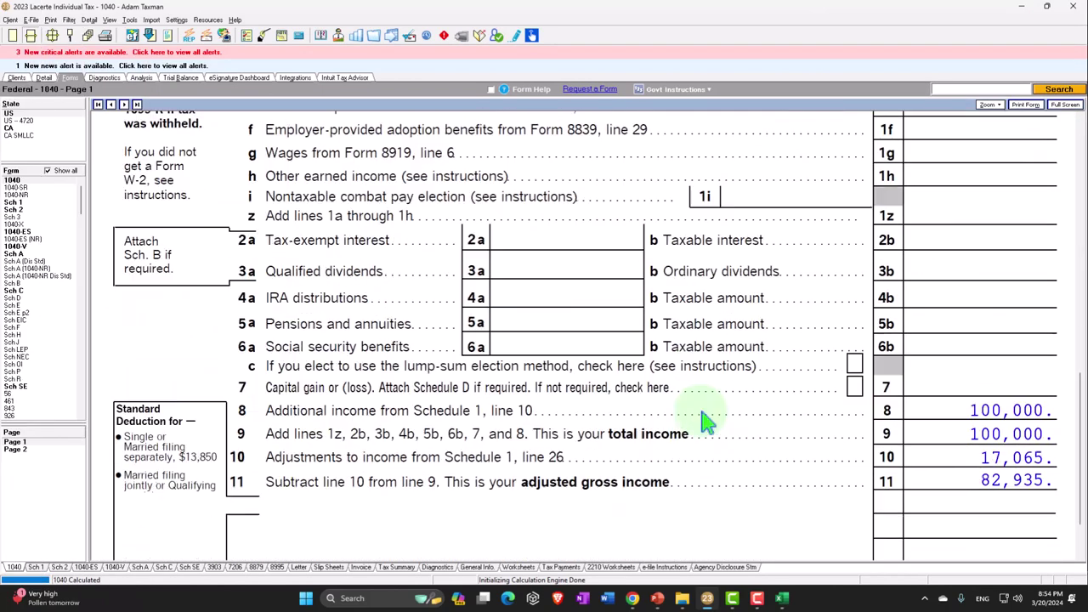
Step: Clear the self-employed health insurance premiums not entered elsewhere from the Adjustments to Income input
scroll(699, 418, "down", 2)
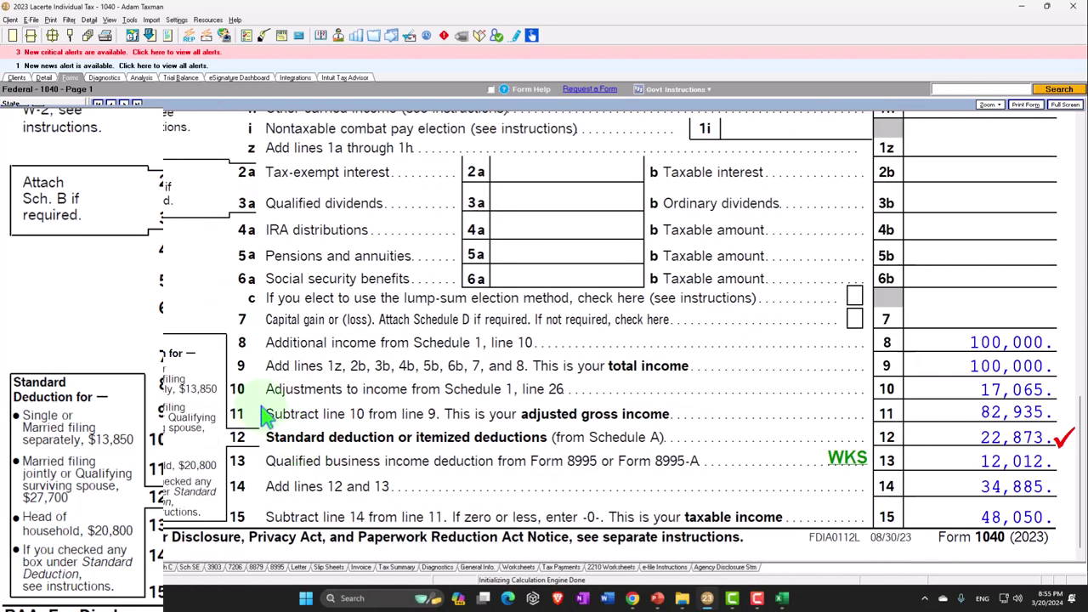
left_click(43, 78)
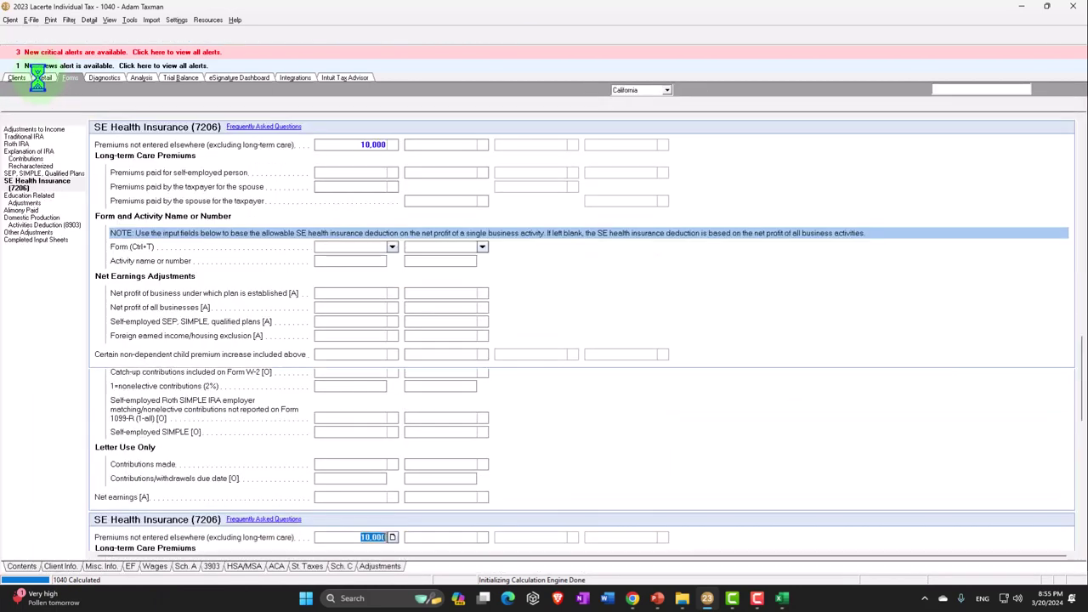
left_click(374, 172)
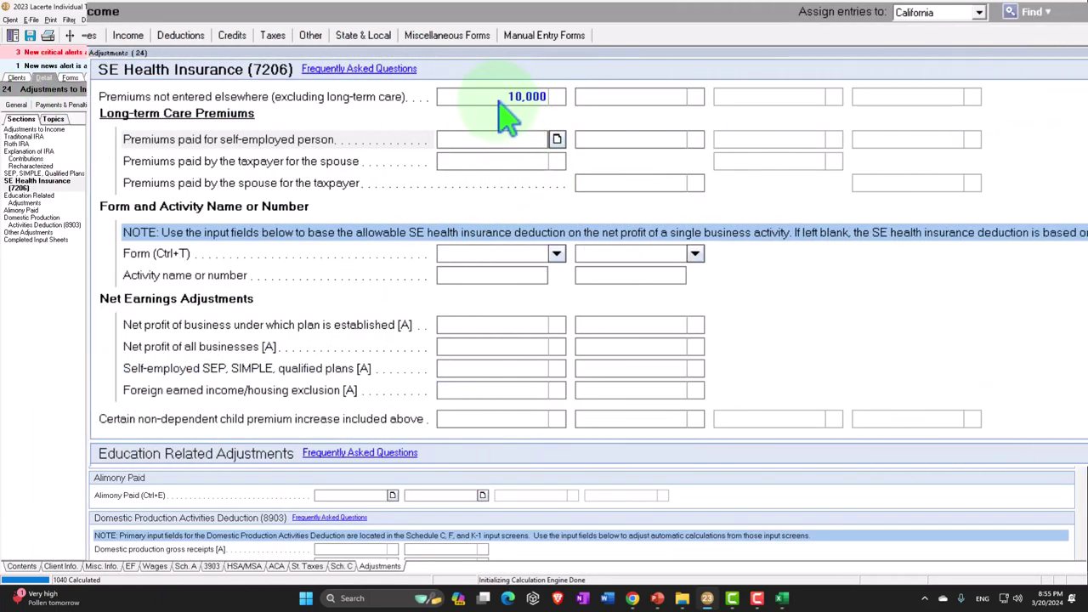
left_click(503, 102)
key("Delete")
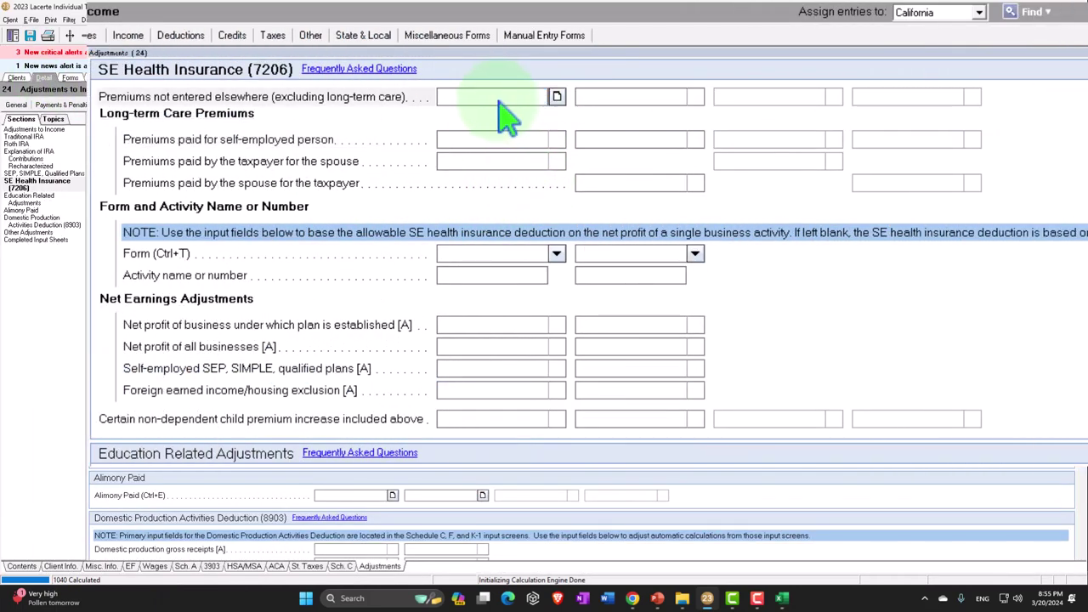
Step: Delete the Schedule C business from the Business Income input
left_click(129, 39)
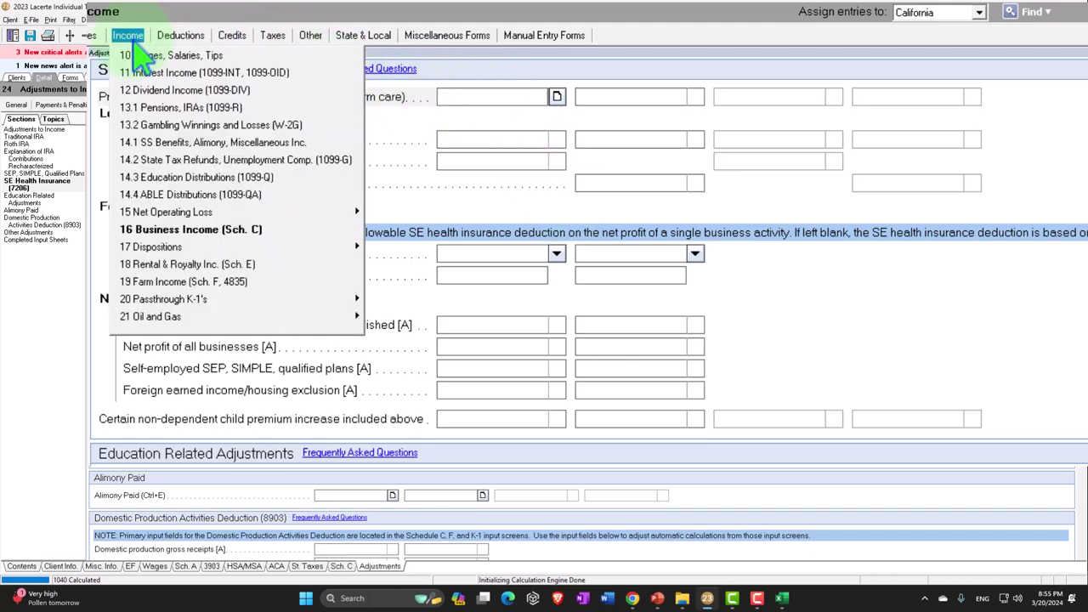
left_click(151, 231)
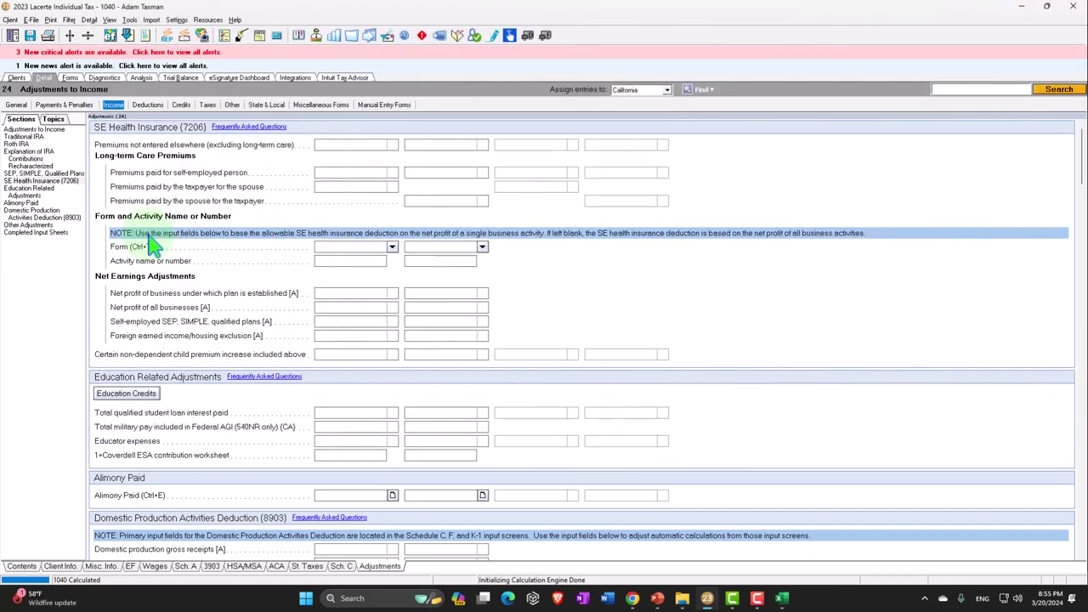
left_click(102, 150)
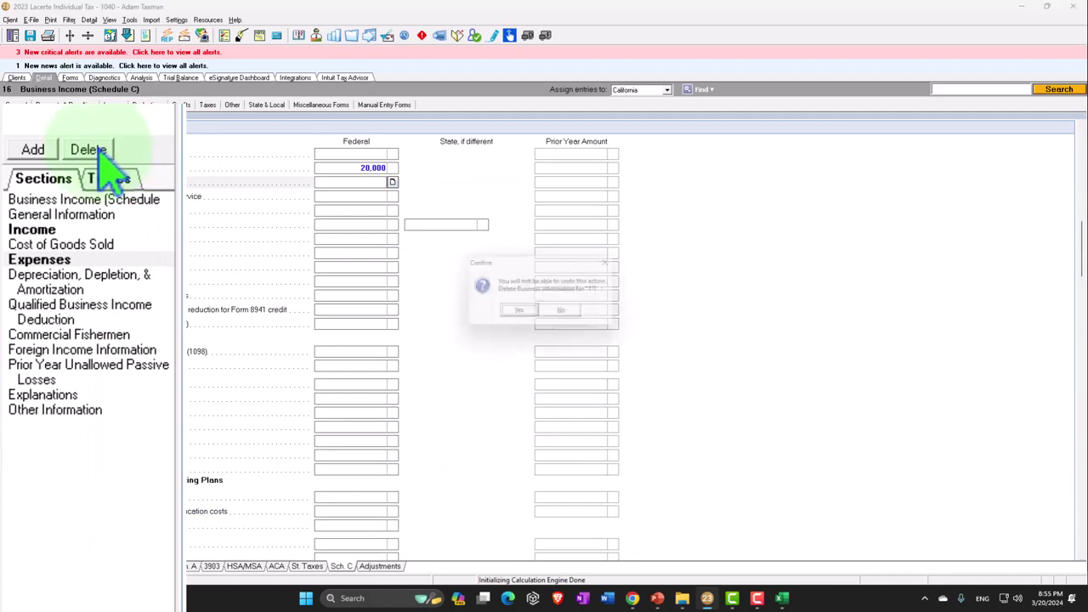
left_click(520, 314)
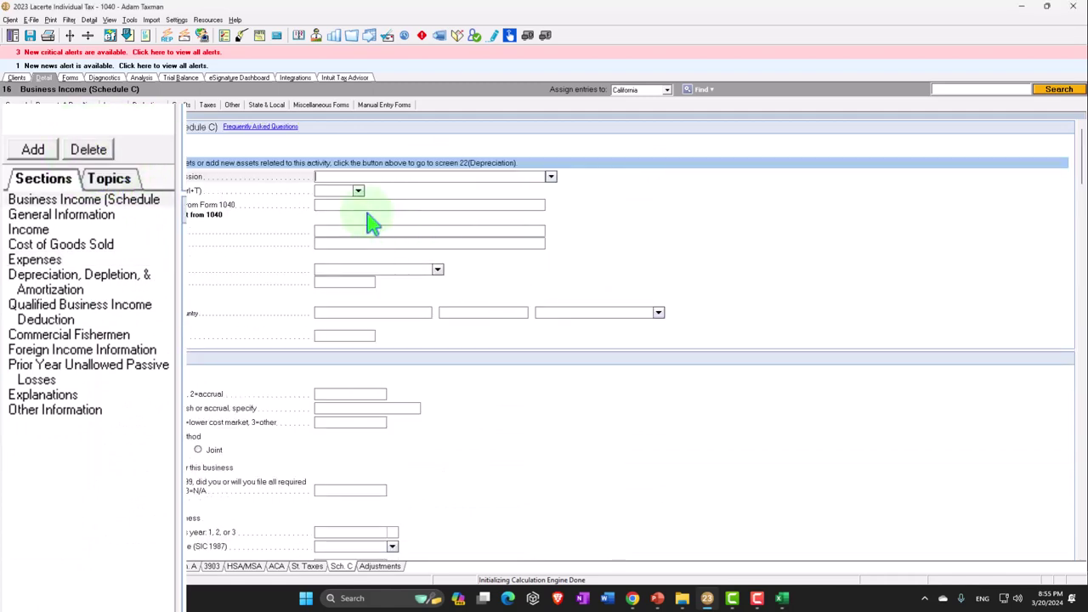
Step: Enter a W-2 for the employer W-2 1 with wages of 100,000 in the Wages, Salaries, Tips input
left_click(113, 105)
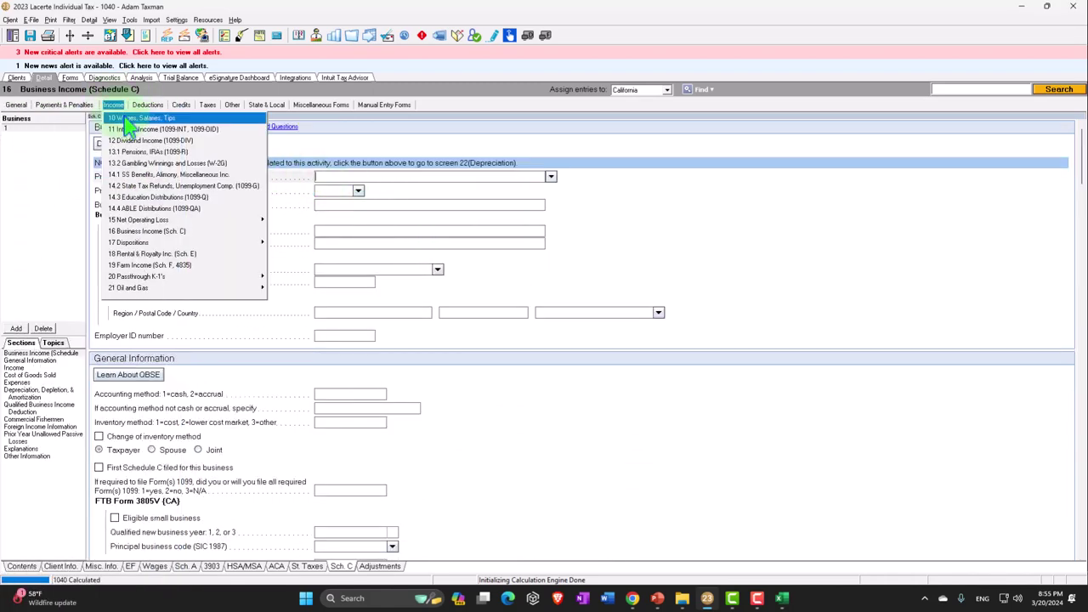
left_click(114, 121)
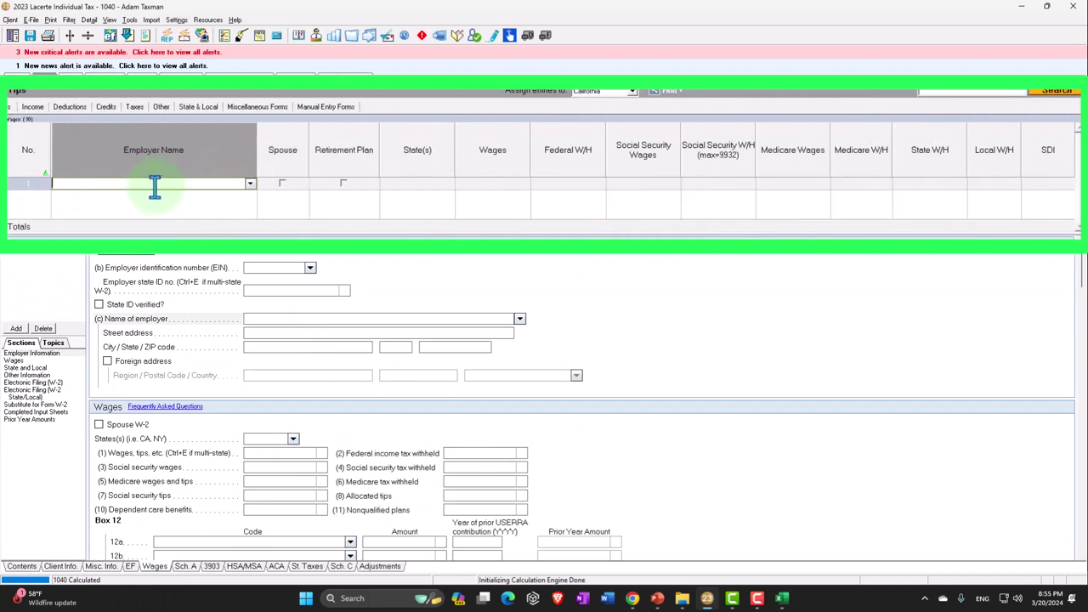
left_click(154, 187)
left_click(154, 191)
key("Tab")
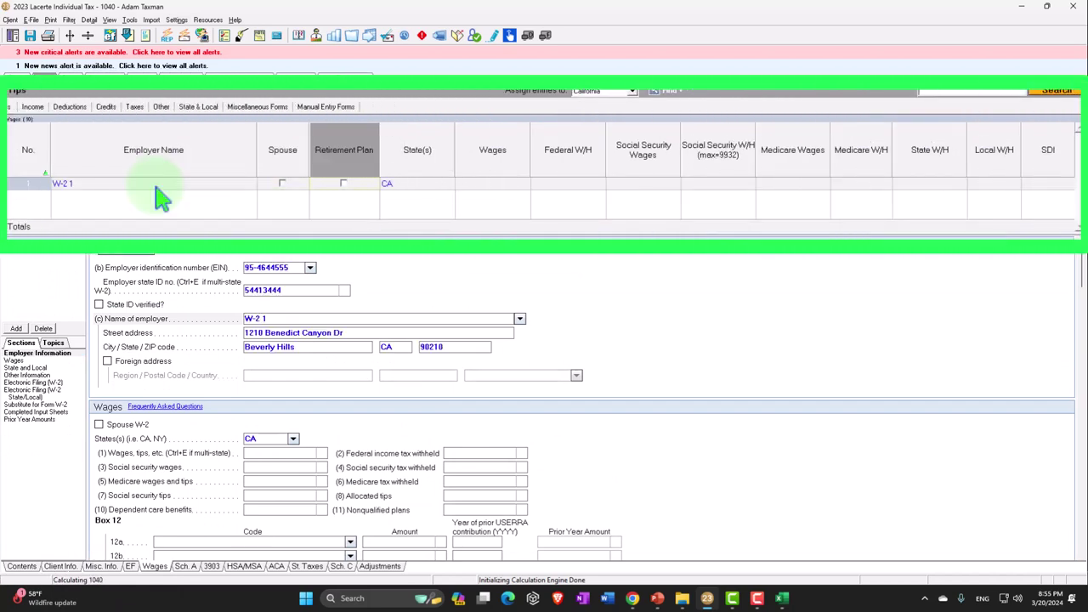
left_click(510, 184)
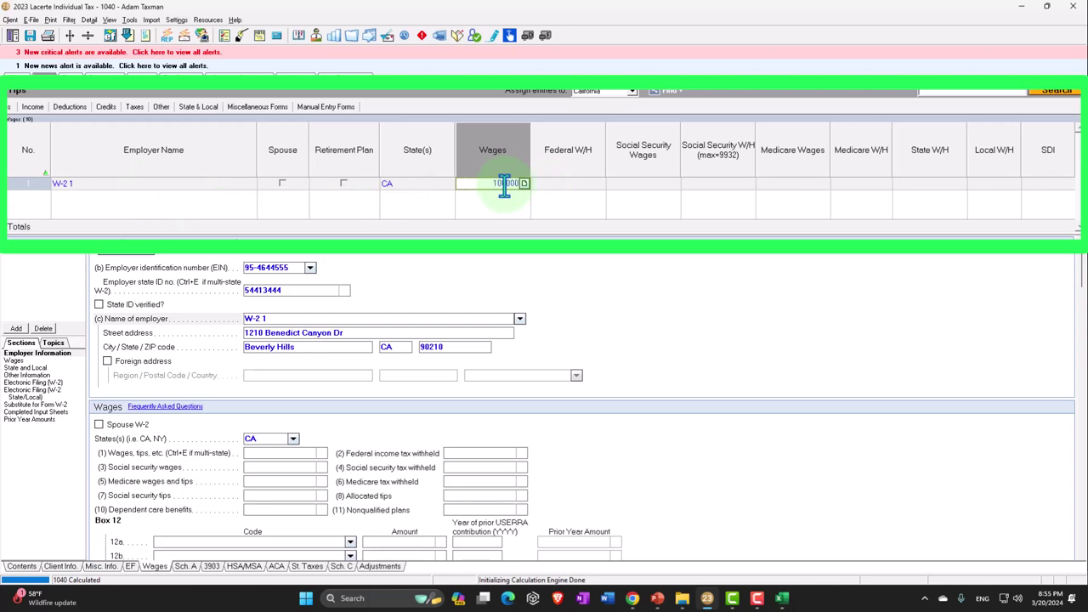
key("Tab")
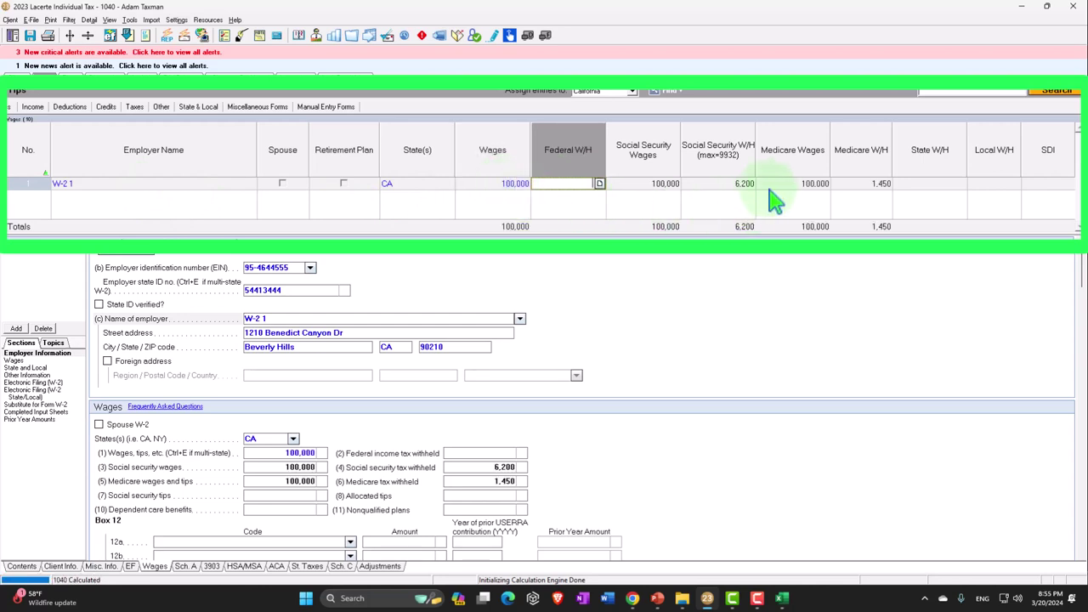
Step: Examine the Medicare wages and Medicare withholding amounts in the W-2 entry
left_click(775, 184)
left_click_drag(789, 184, 823, 185)
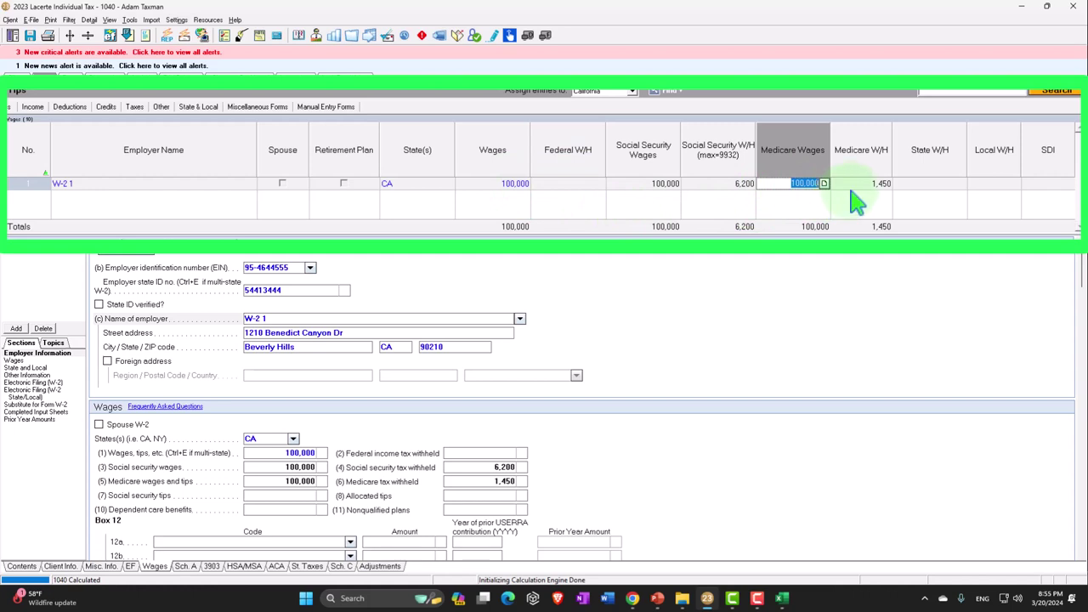
left_click(850, 185)
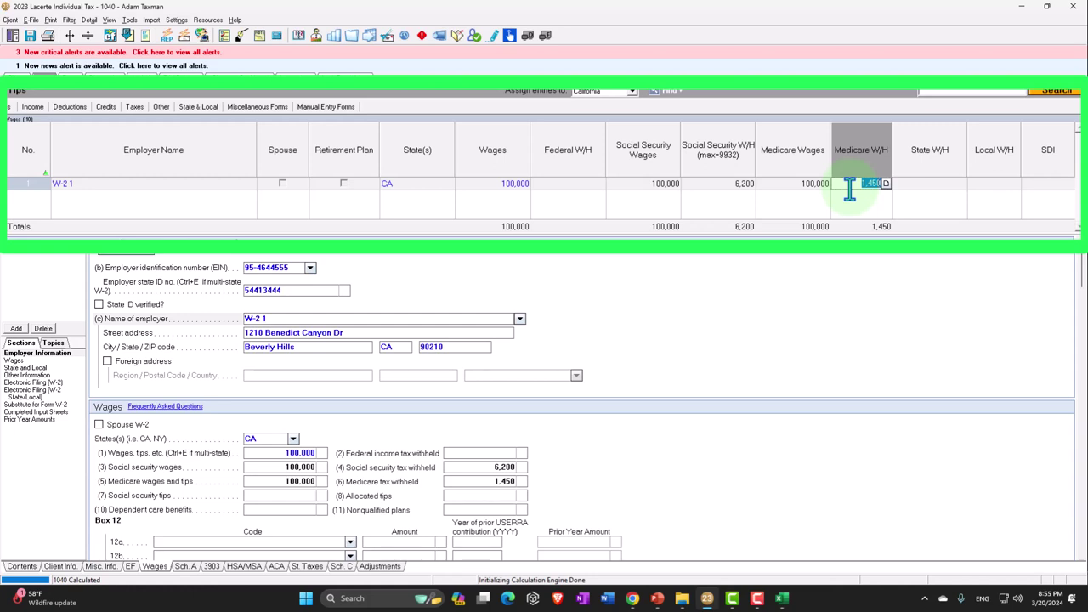
left_click(919, 188)
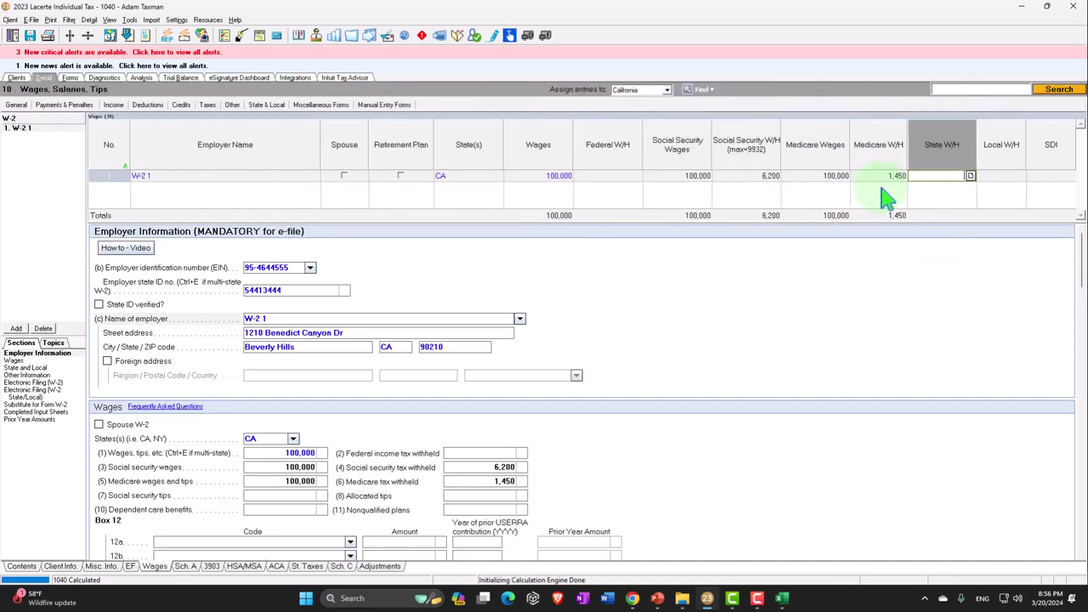
Step: Switch to the PowerPoint presentation, view the slide on lodging and travel costs for medical care, and return to Lacerte
key("alt+Tab")
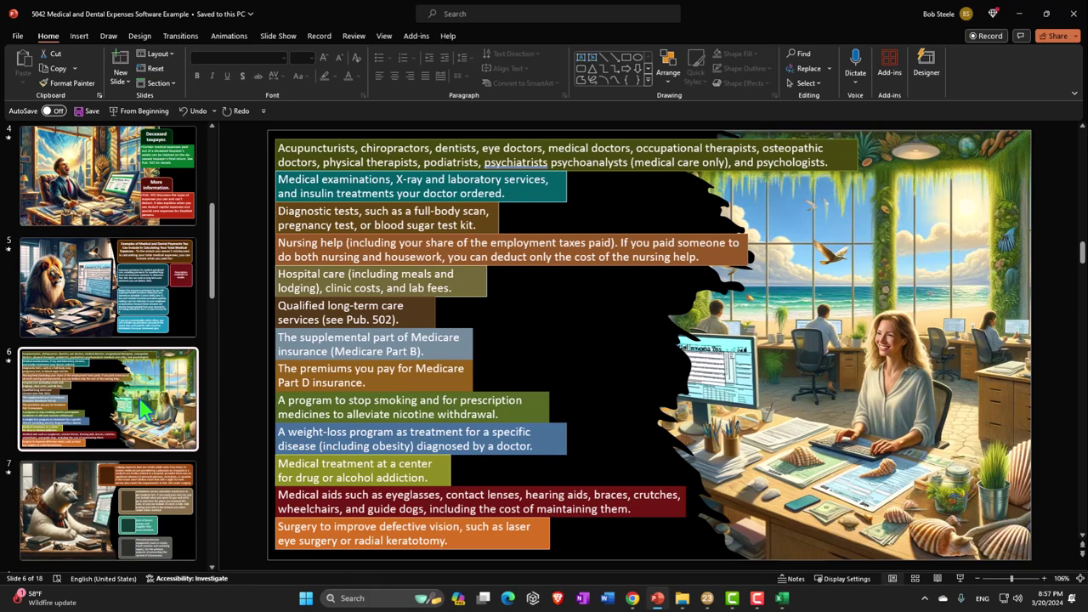
key("Down")
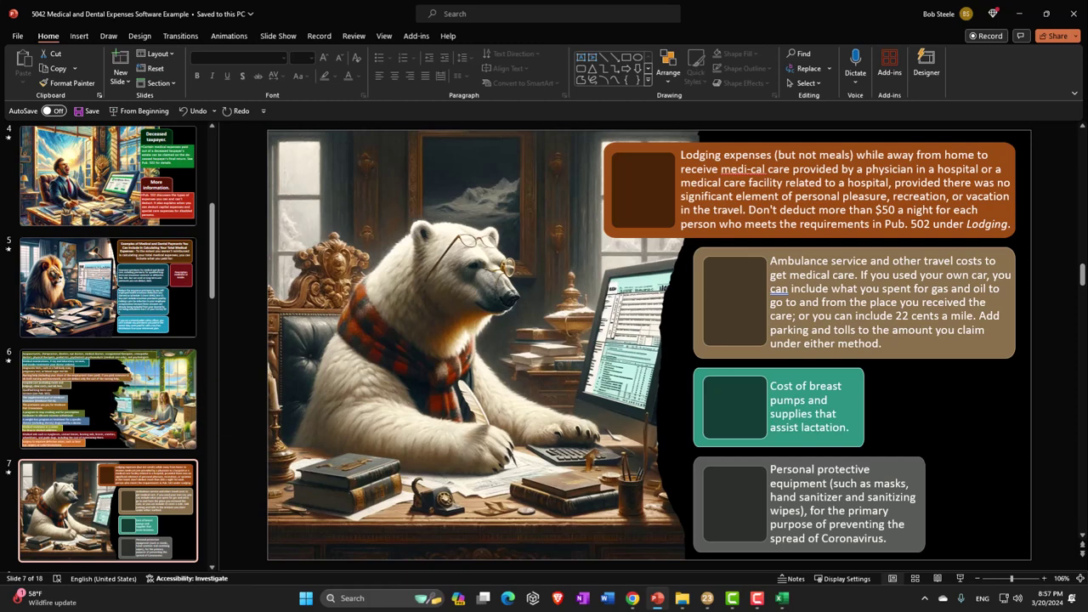
key("alt+Tab")
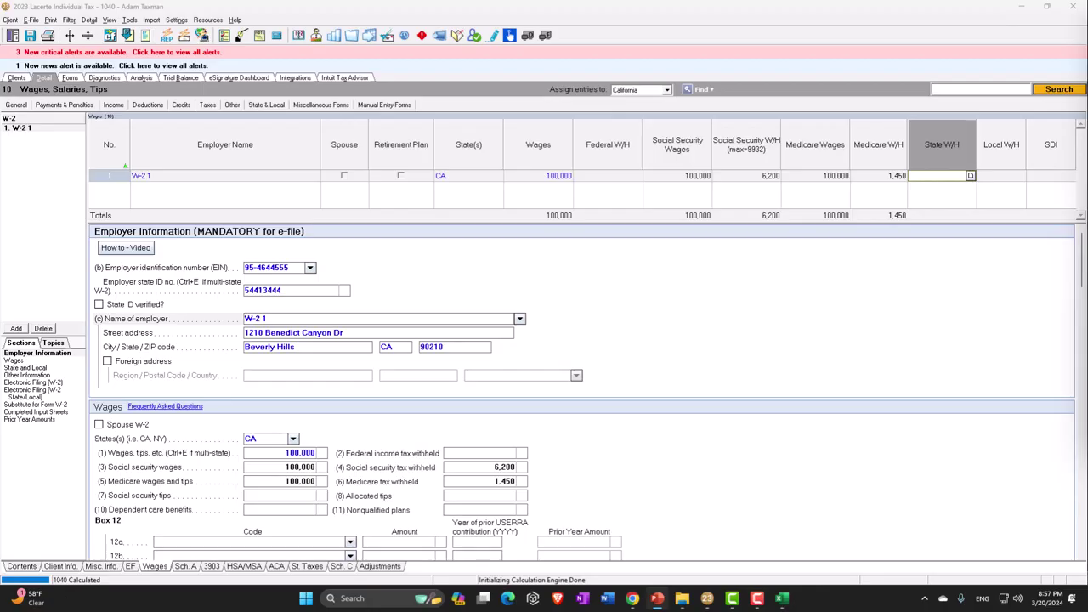
Step: Review the deduction, income, taxpayer and filing status sections on Form 1040 page 1
left_click(69, 78)
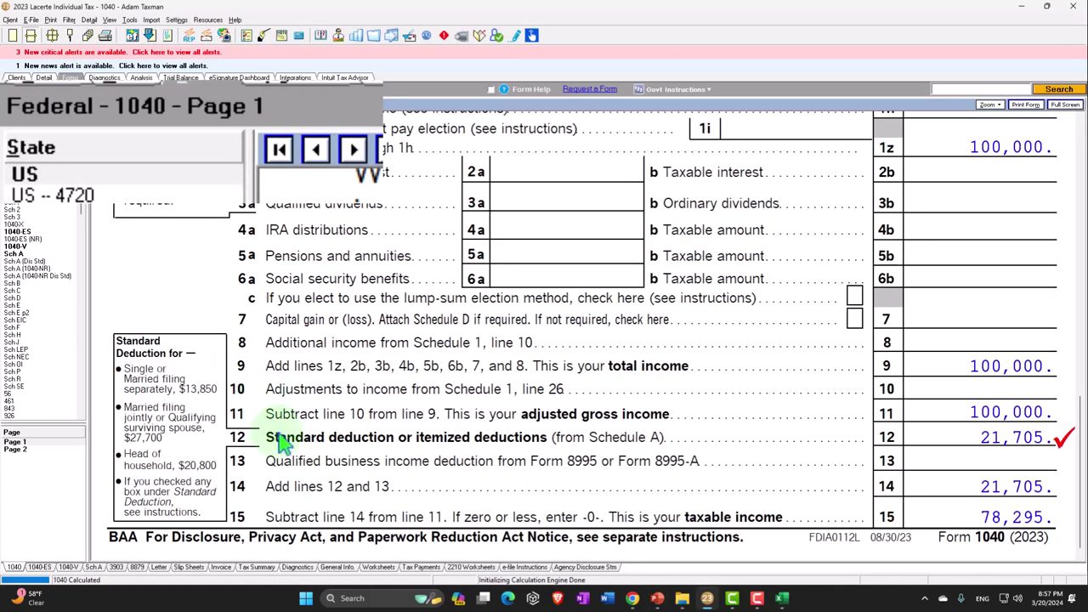
scroll(293, 447, "up", 10)
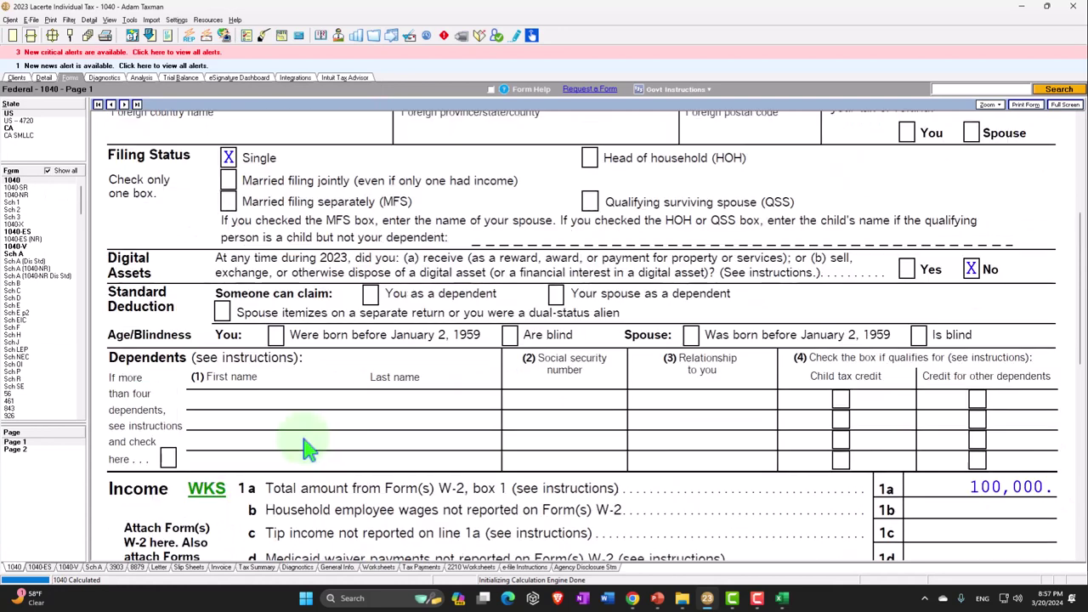
scroll(308, 449, "up", 2)
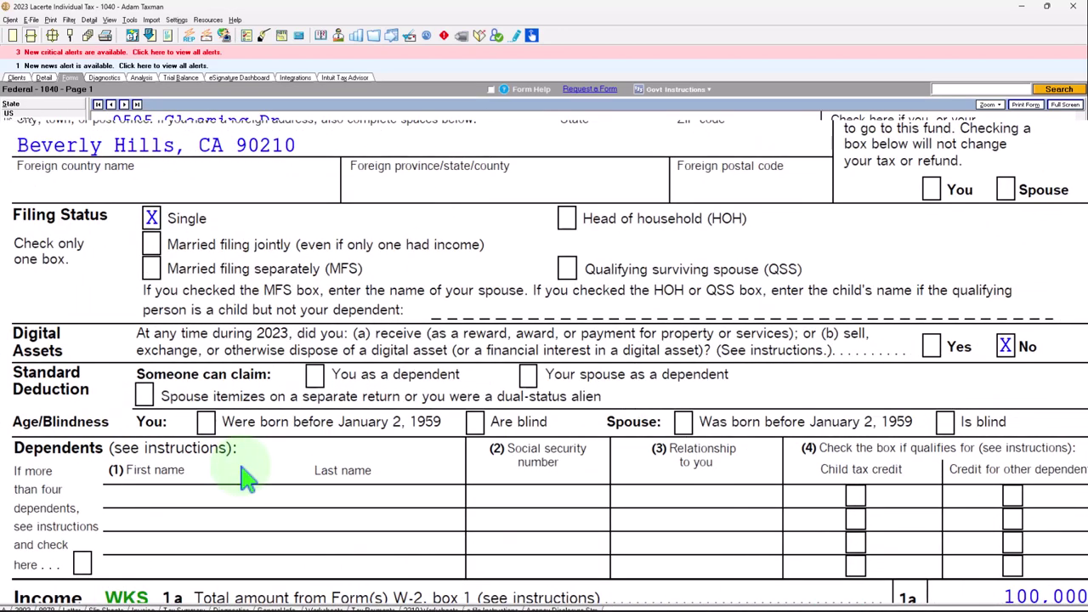
scroll(244, 478, "up", 1)
scroll(244, 478, "up", 1)
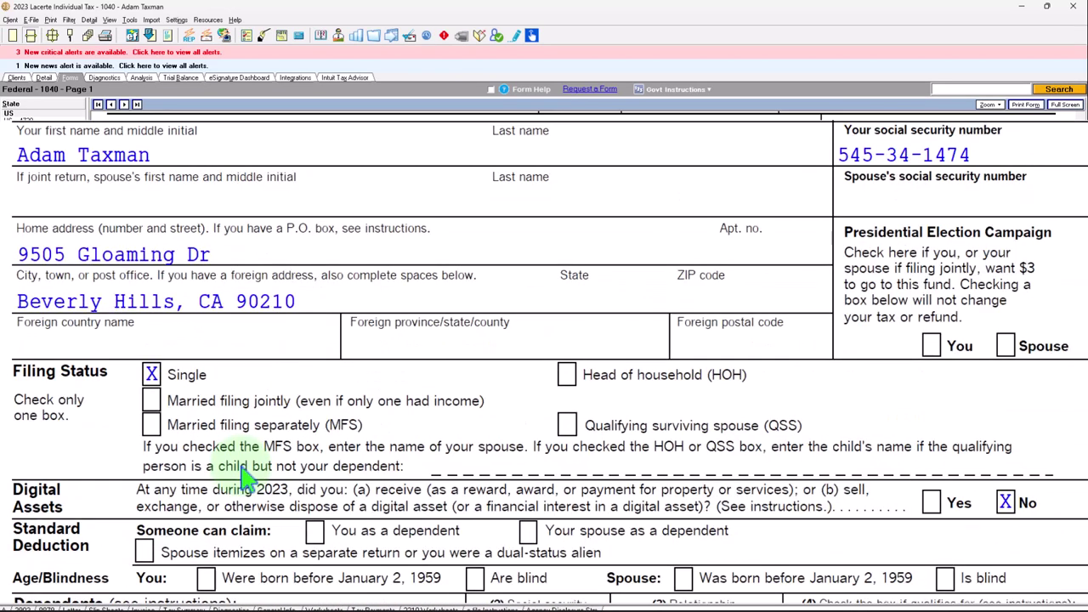
scroll(244, 478, "up", 1)
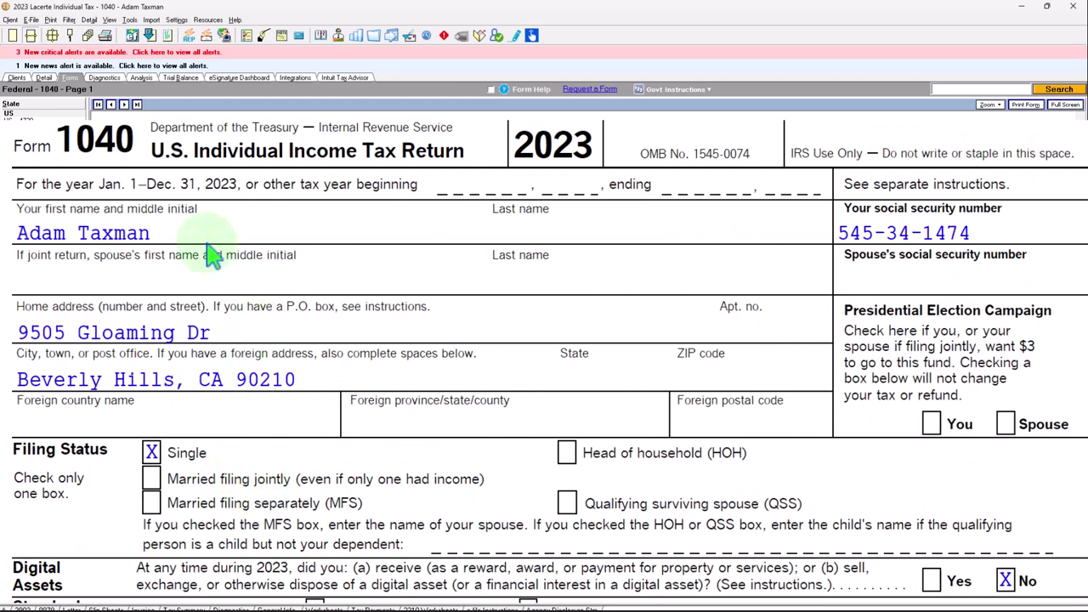
scroll(210, 272, "down", 3)
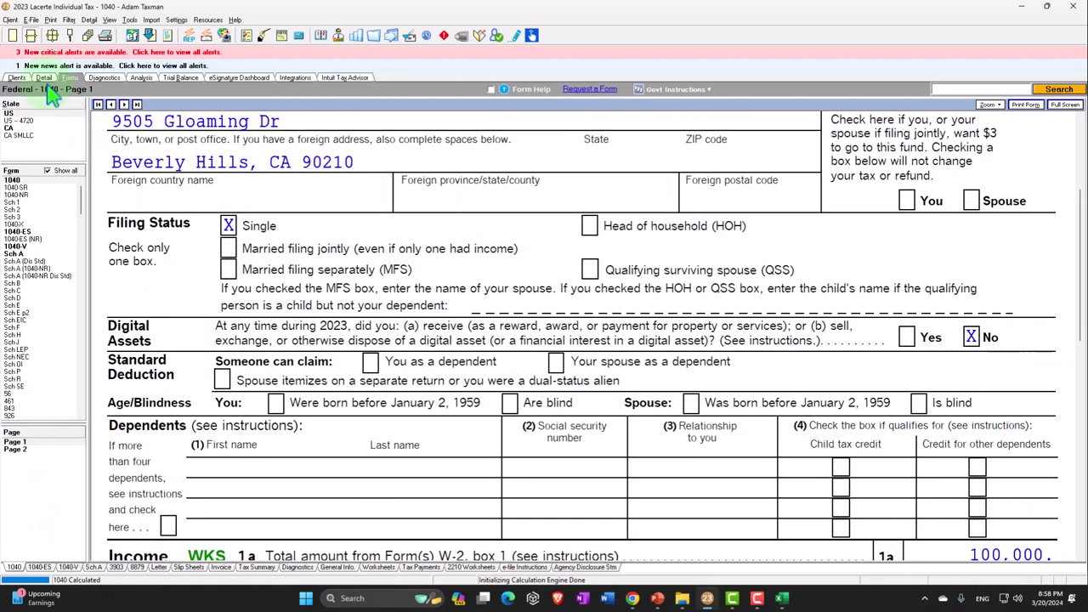
Step: Change the filing status in the Client Information input to married filing jointly
left_click(44, 78)
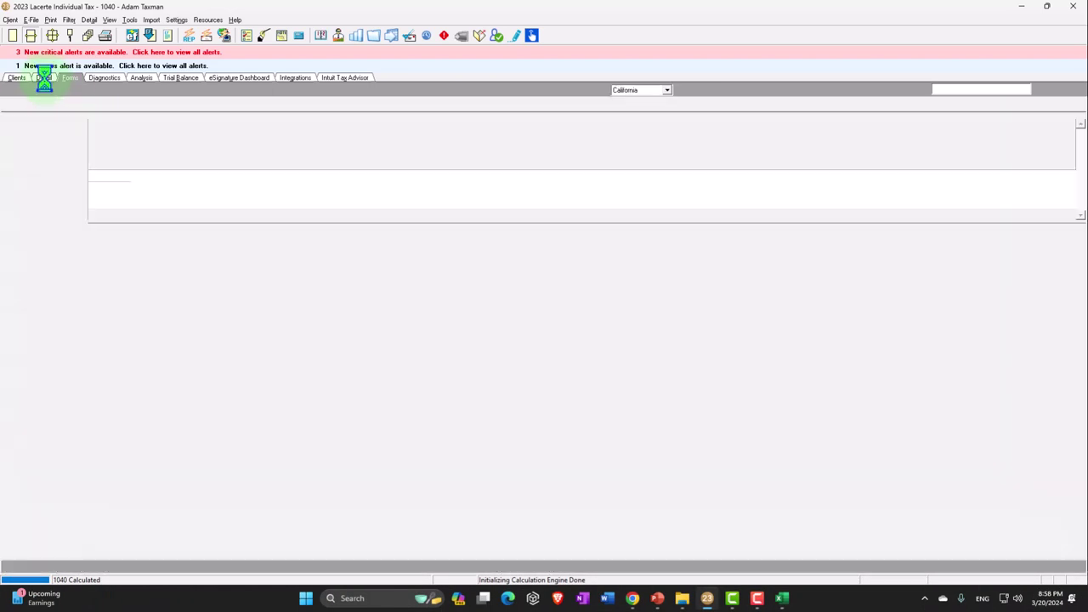
left_click(73, 567)
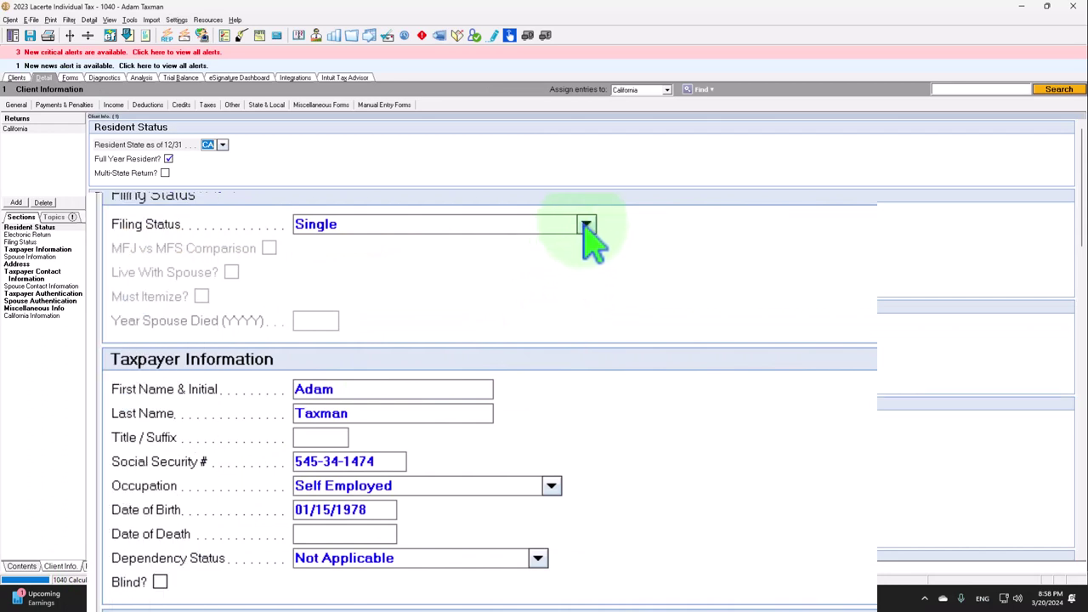
left_click(585, 226)
left_click(577, 255)
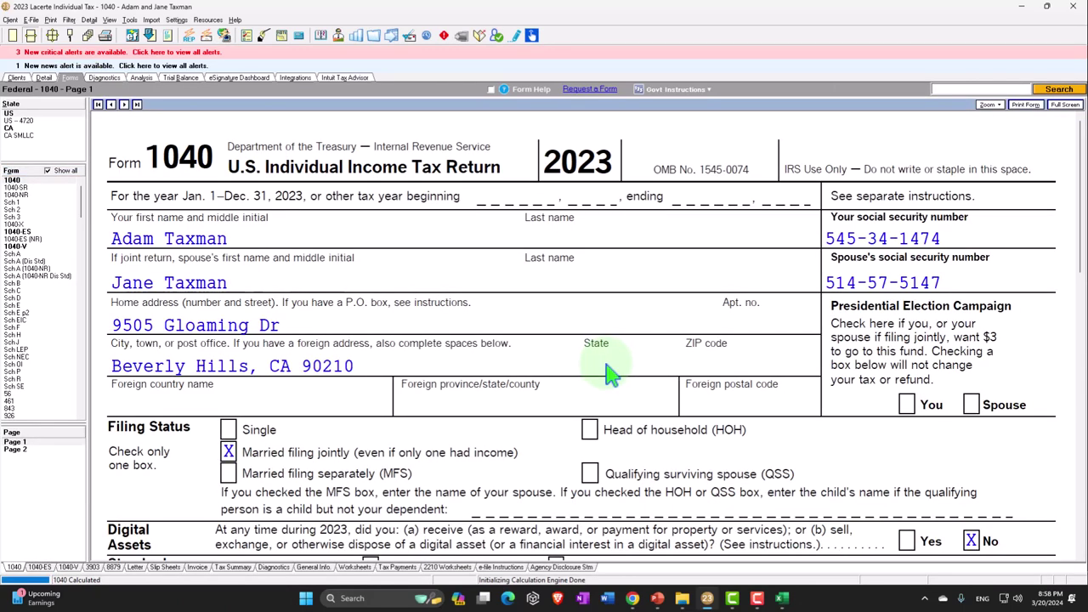
Step: Review the income and deduction lines on Form 1040 page 1 and the Schedule A lines from medical expenses through total itemized deductions
scroll(610, 372, "down", 10)
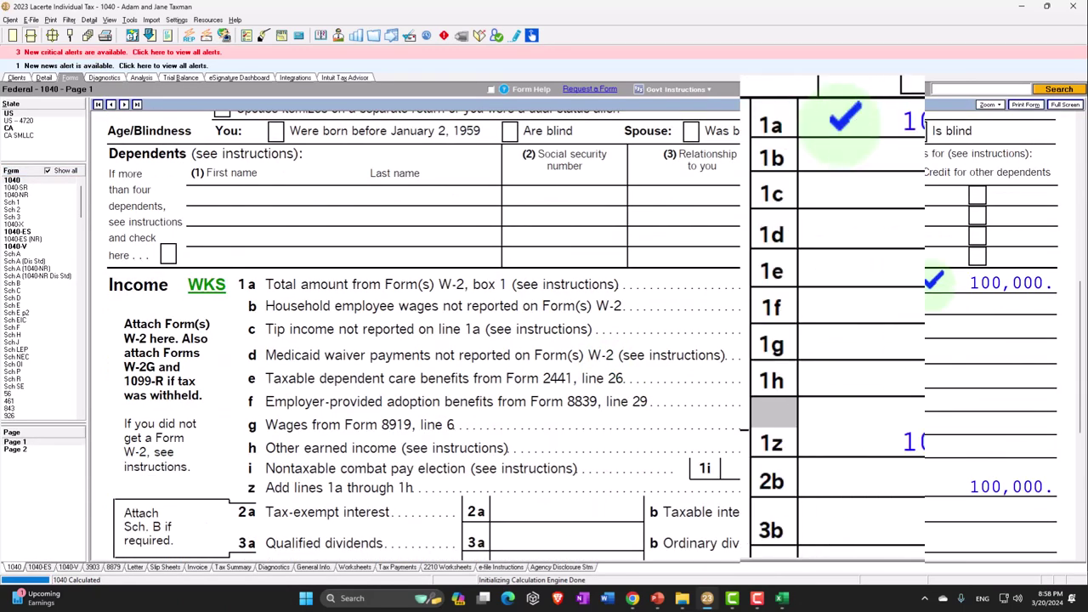
scroll(610, 371, "down", 5)
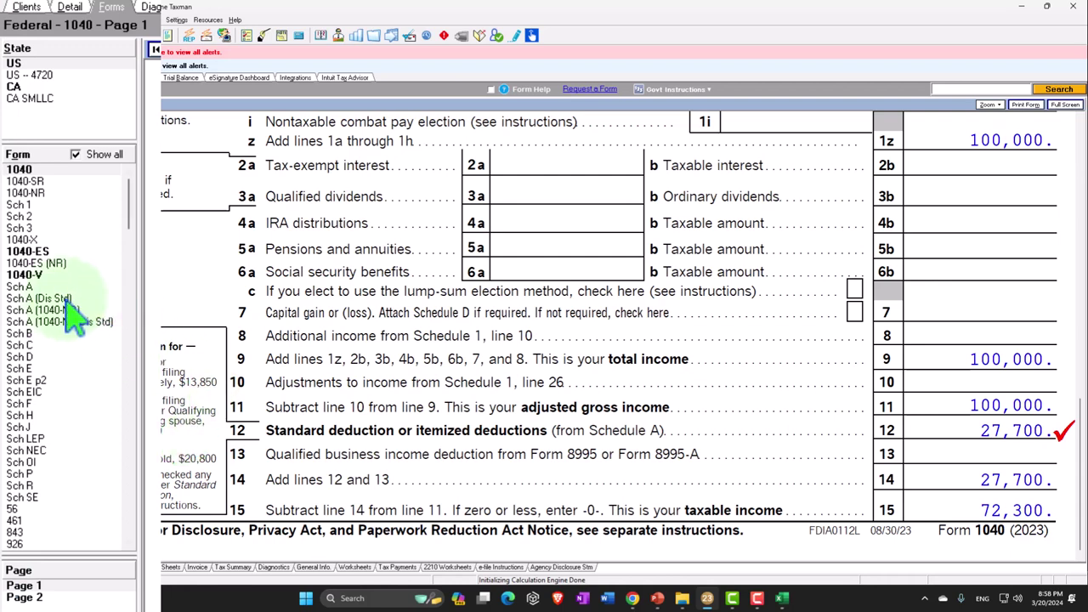
left_click(34, 288)
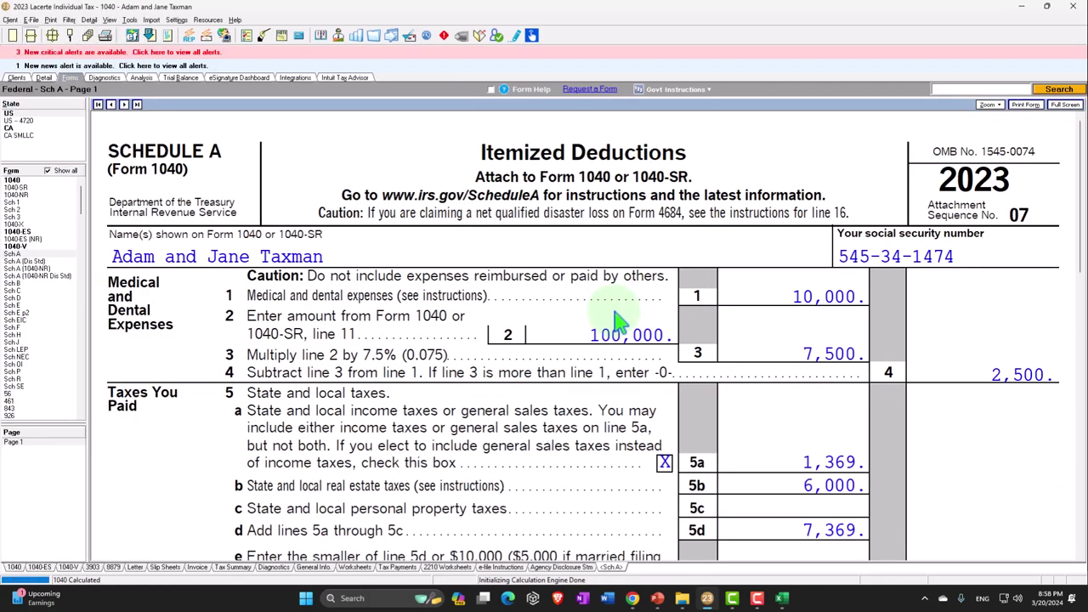
left_click(769, 295)
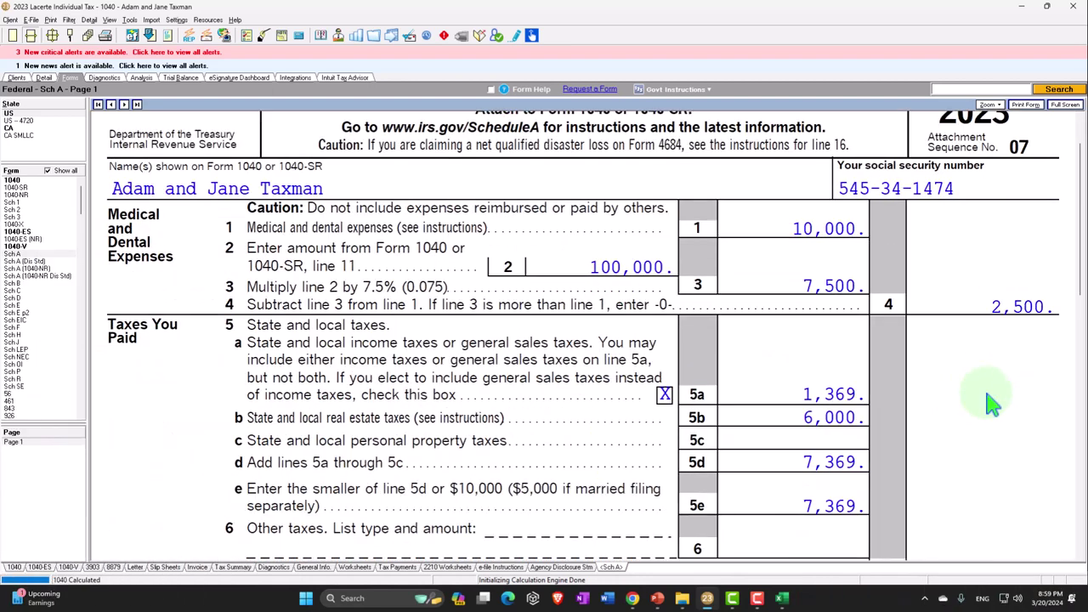
scroll(995, 333, "down", 3)
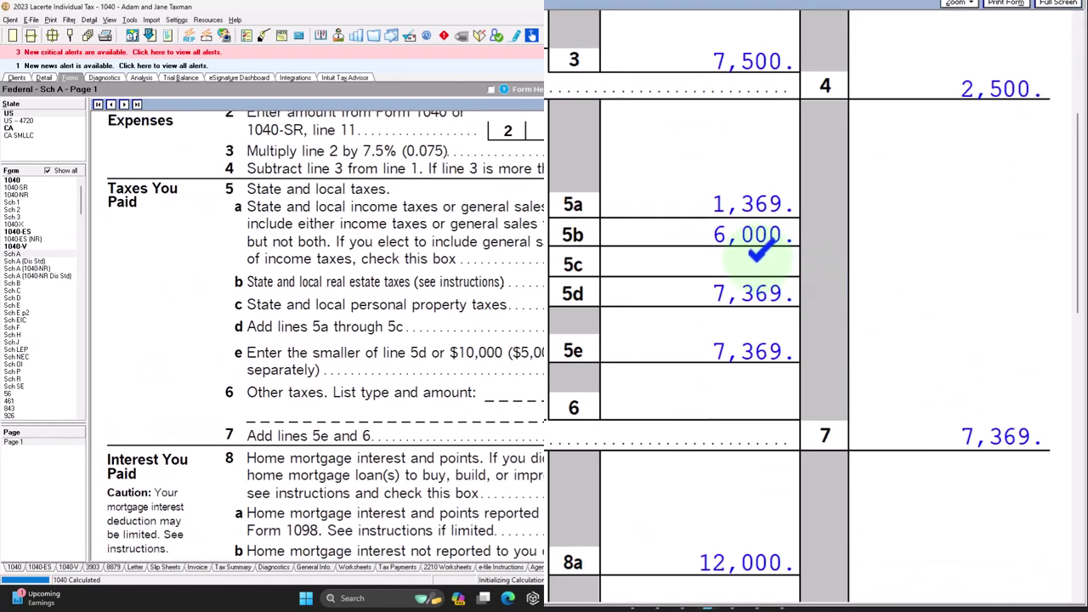
scroll(759, 248, "down", 1)
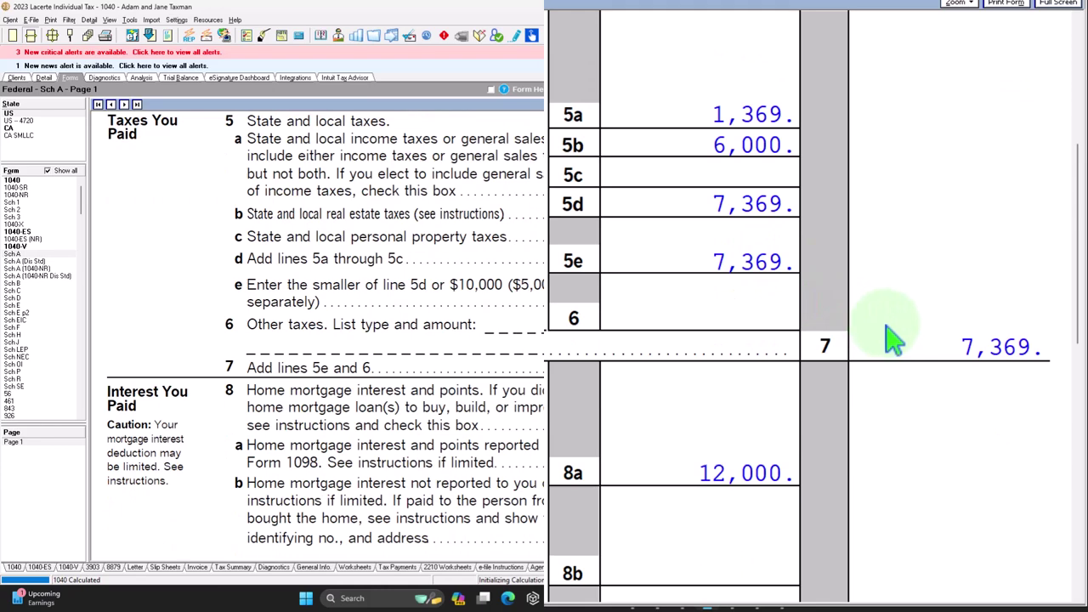
scroll(901, 330, "down", 2)
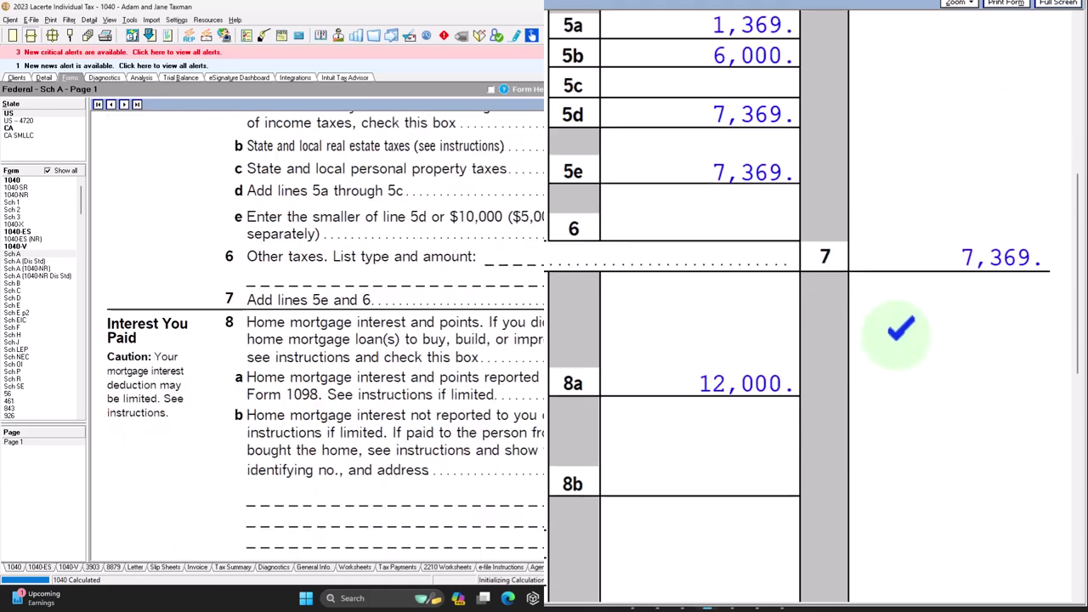
scroll(880, 347, "down", 3)
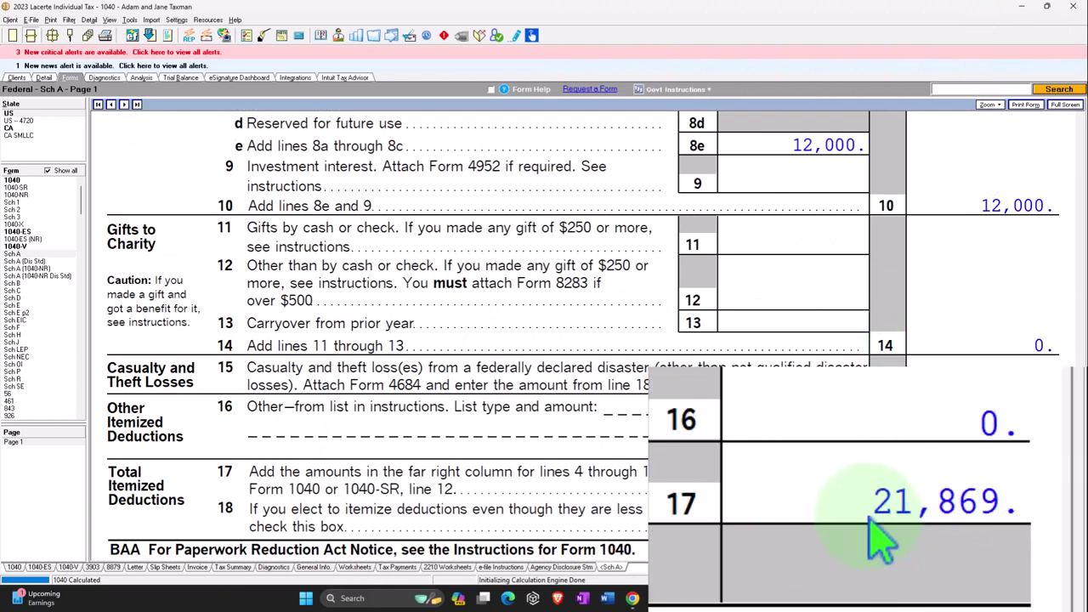
Step: Switch to the Excel tax worksheet and link the Standard Deductions cell C7 to the Married Filing Joint amount in D24
left_click(782, 597)
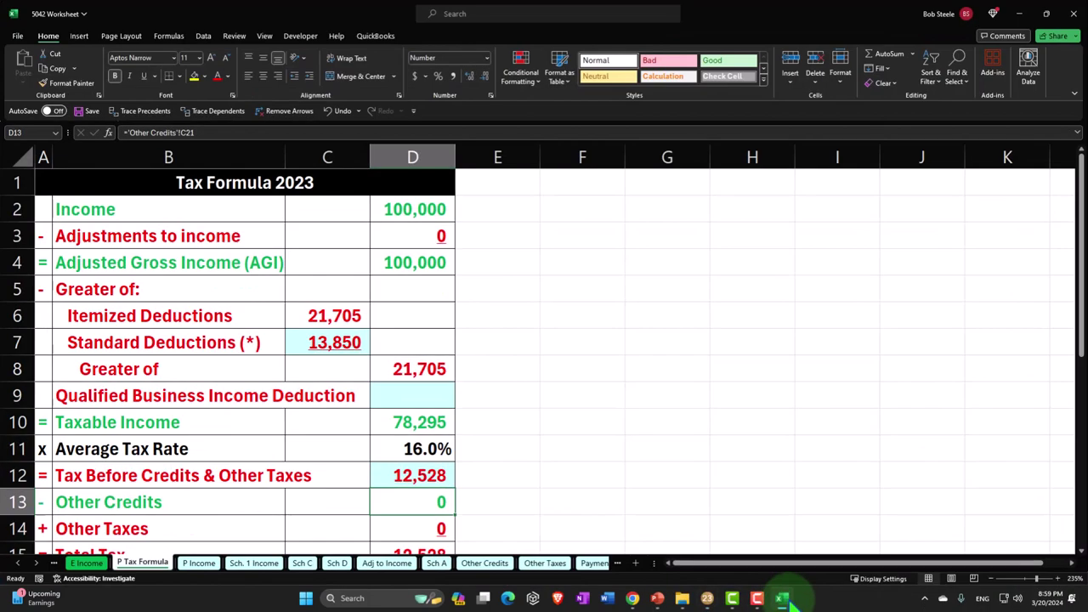
left_click(348, 341)
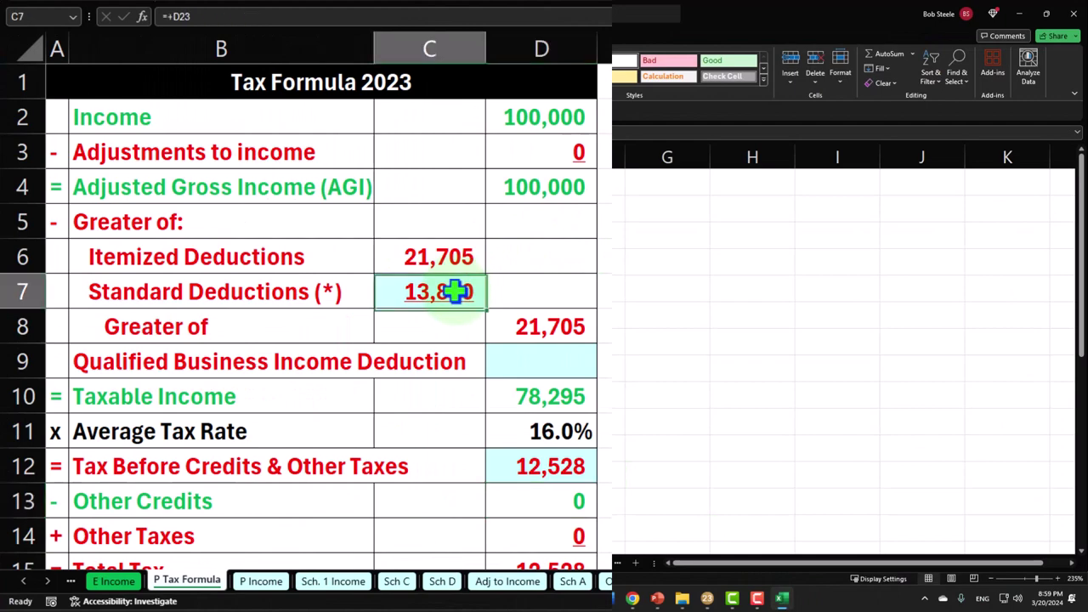
type("=")
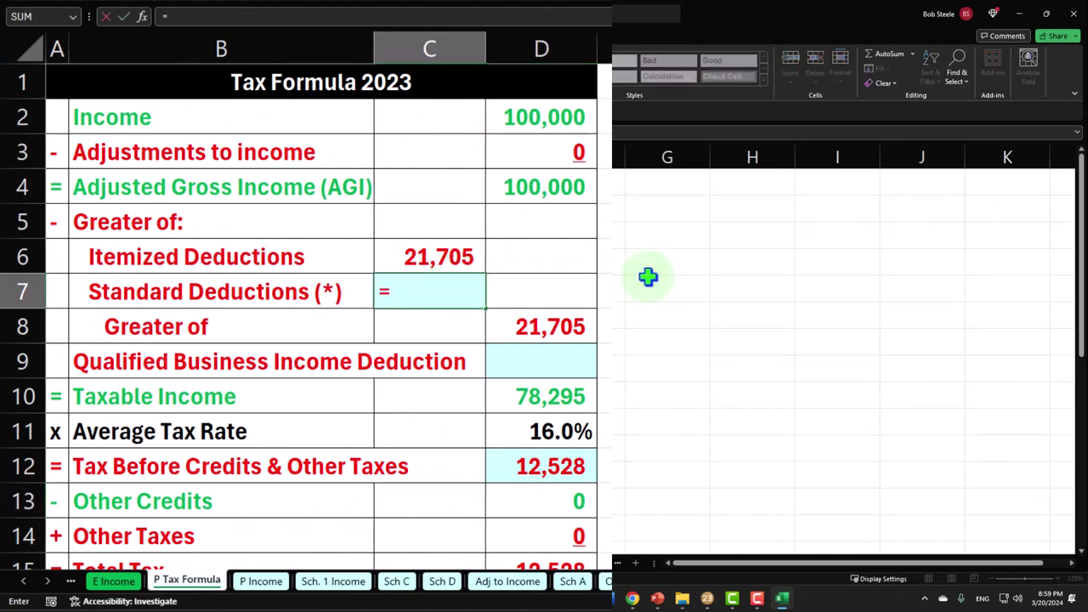
key("Down")
key("Down")
key("Down")
key("Down")
key("Down")
key("Down")
key("Down")
key("Down")
key("Down")
key("Down")
key("Down")
key("Down")
key("Down")
key("Down")
key("Down")
key("Down")
key("Down")
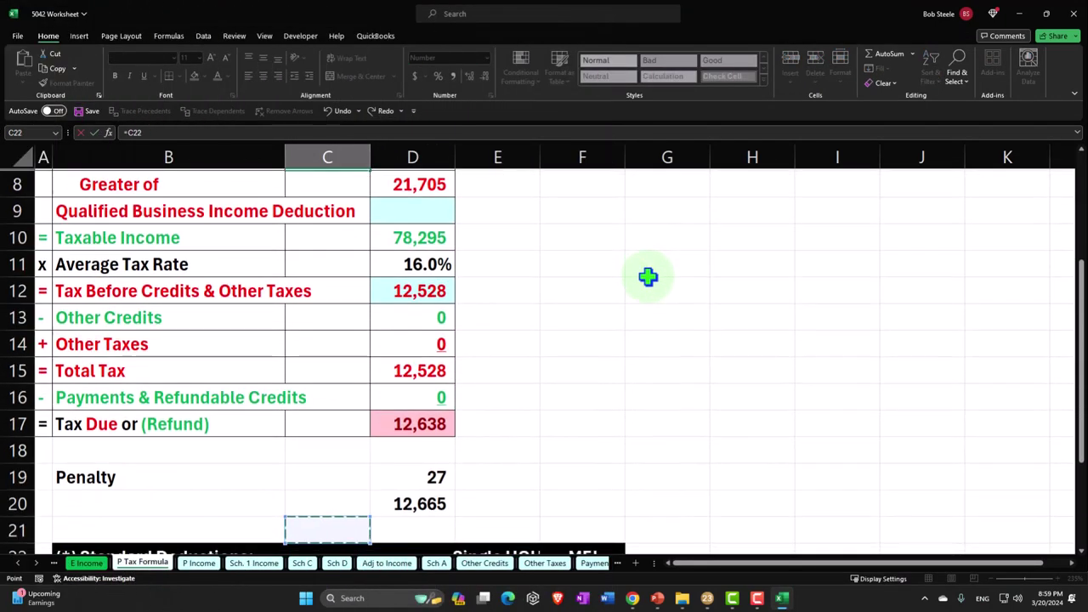
key("Down")
key("Down")
key("Down")
key("Up")
key("Up")
key("Up")
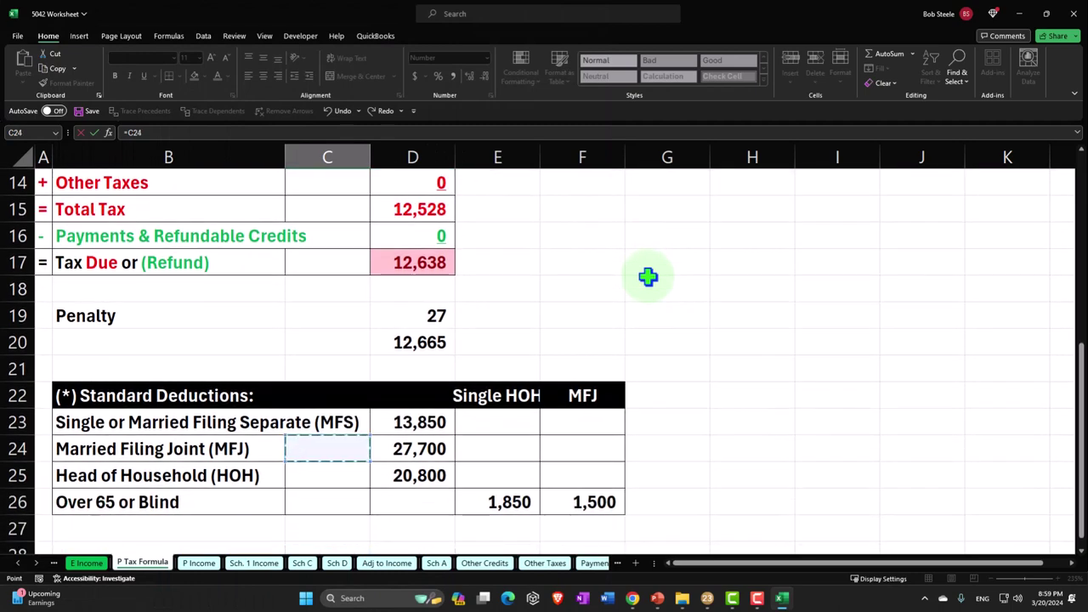
key("Right")
key("Return")
scroll(648, 277, "up", 3)
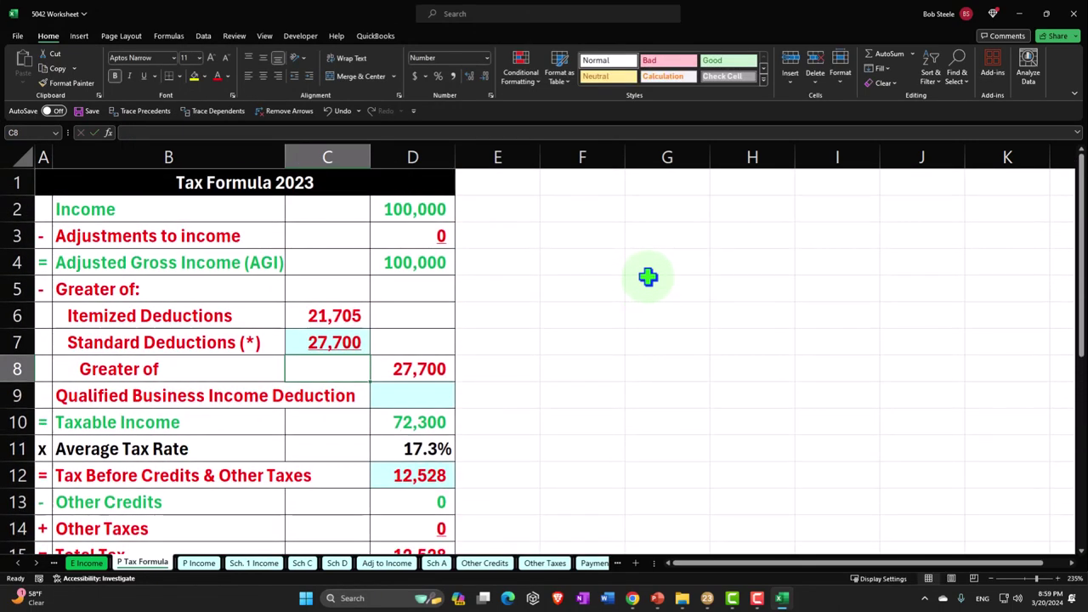
Step: Inspect the formula in cell D8 that picks the greater of the itemized and standard deductions, =MAX(C6:C7)
left_click_drag(479, 272, 468, 308)
left_click(594, 340)
type("=MAX(C6:C7)")
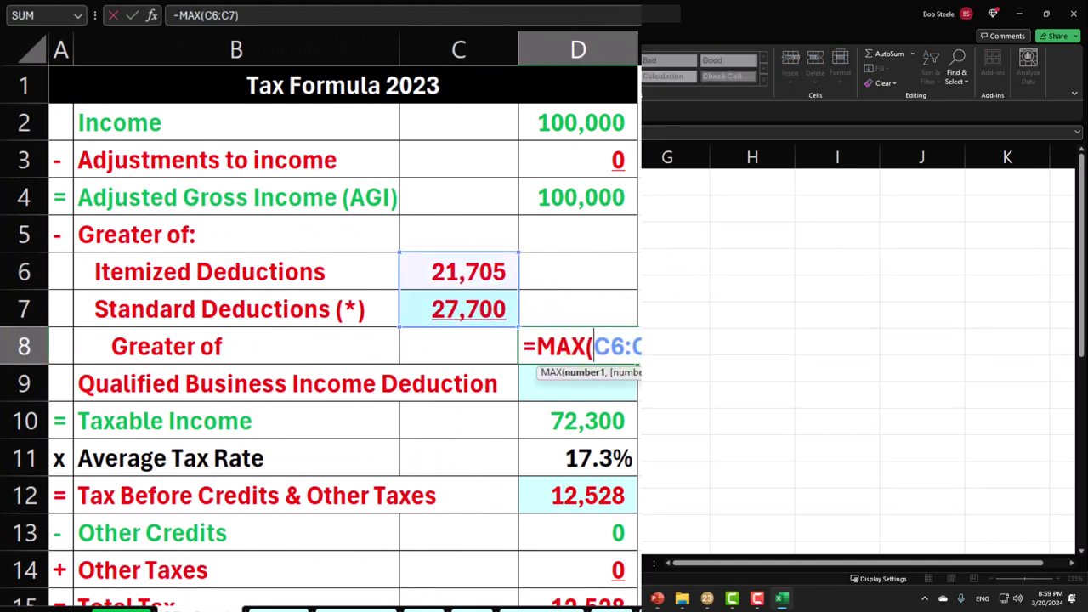
key("Return")
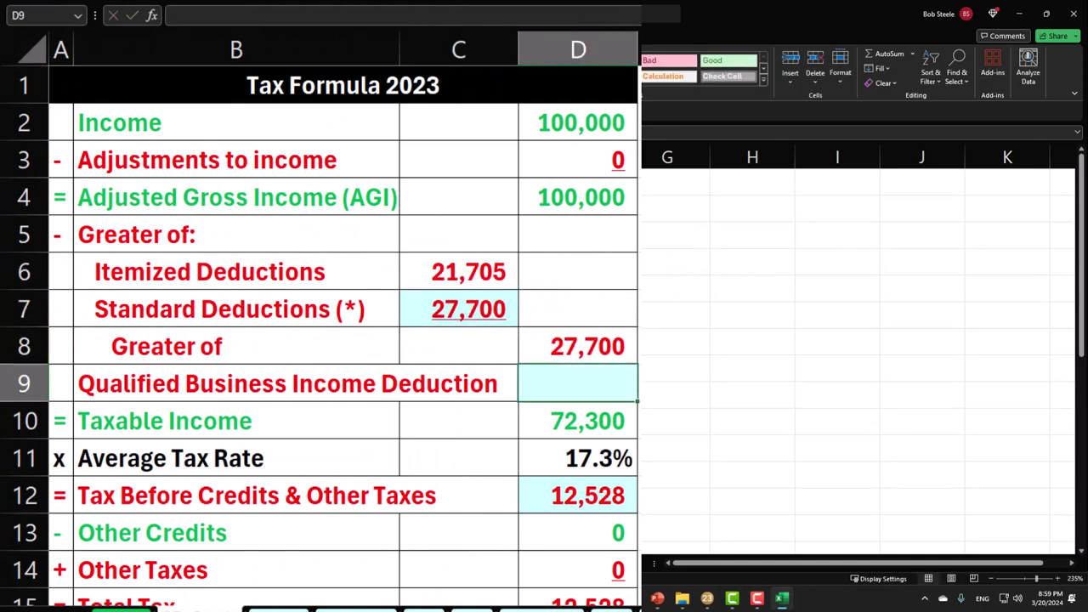